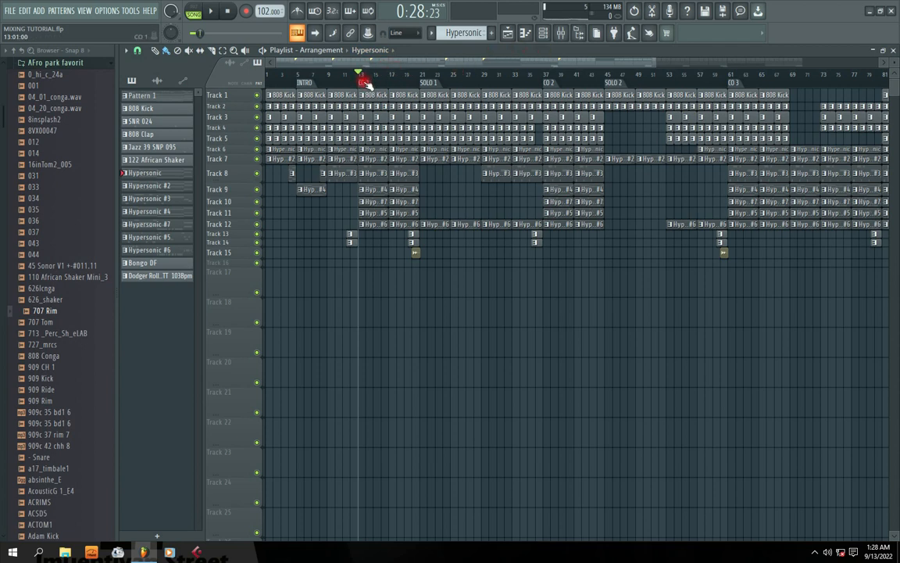
Select the CO 1 section in the playlist and arrange the shrunken playlist and the mixer side by side
double_click(364, 82)
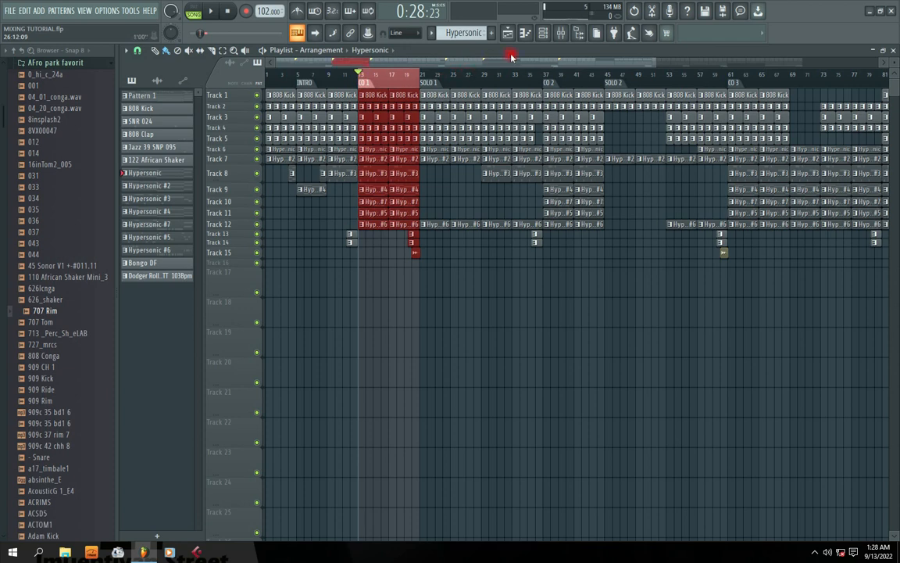
double_click(663, 50)
left_click_drag(551, 89, 453, 88)
left_click_drag(782, 118, 810, 103)
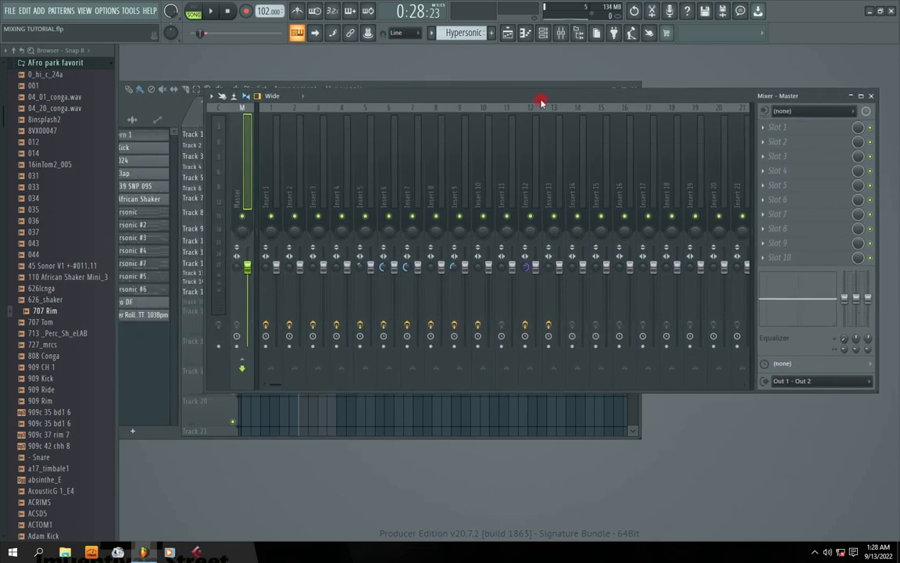
left_click_drag(488, 102, 566, 88)
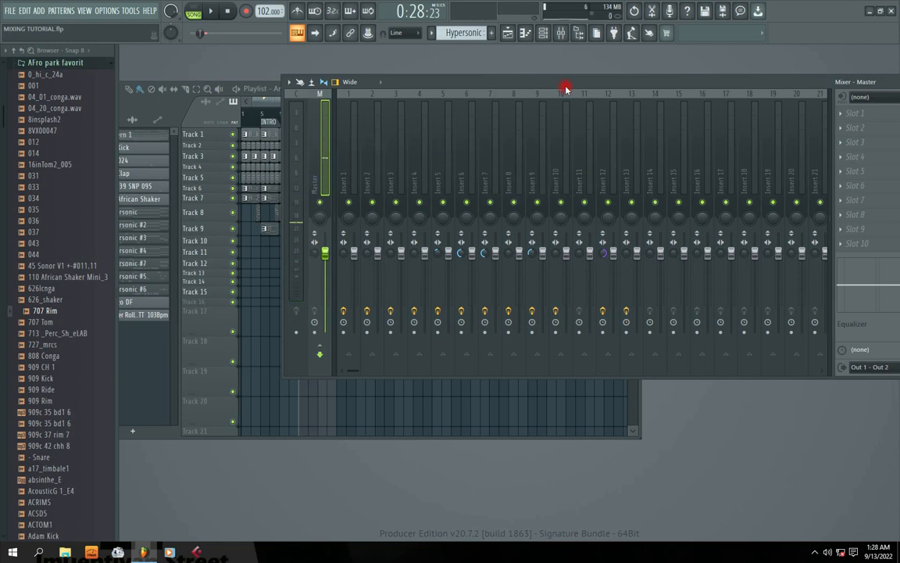
left_click_drag(435, 82, 592, 74)
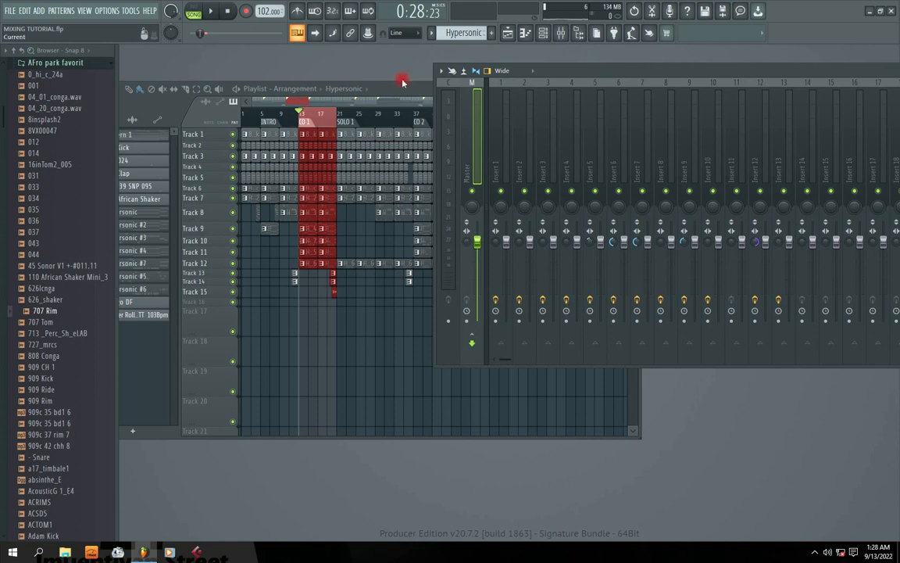
left_click_drag(399, 90, 408, 118)
left_click_drag(657, 70, 592, 74)
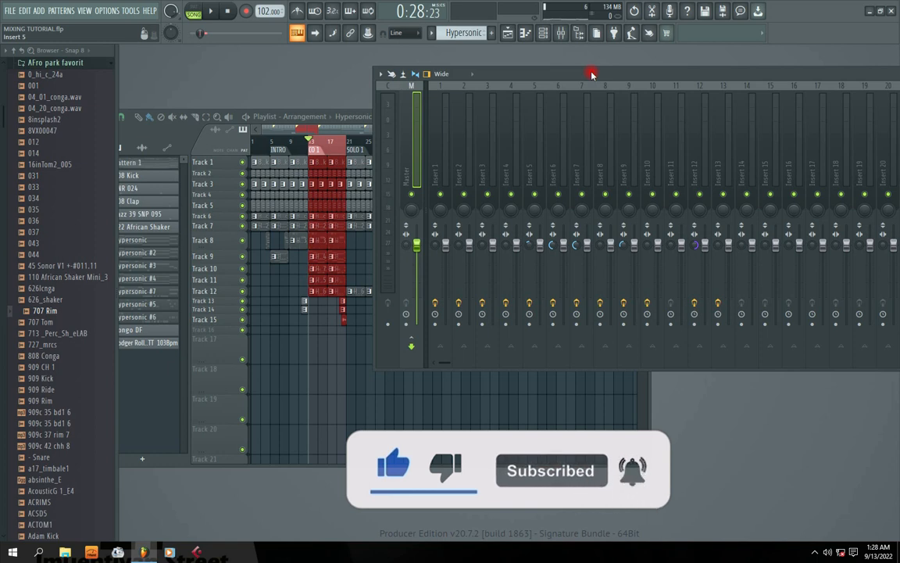
Play the CO 1 section with all mixer inserts, and again with only Inserts 1 and 2 active
key("space")
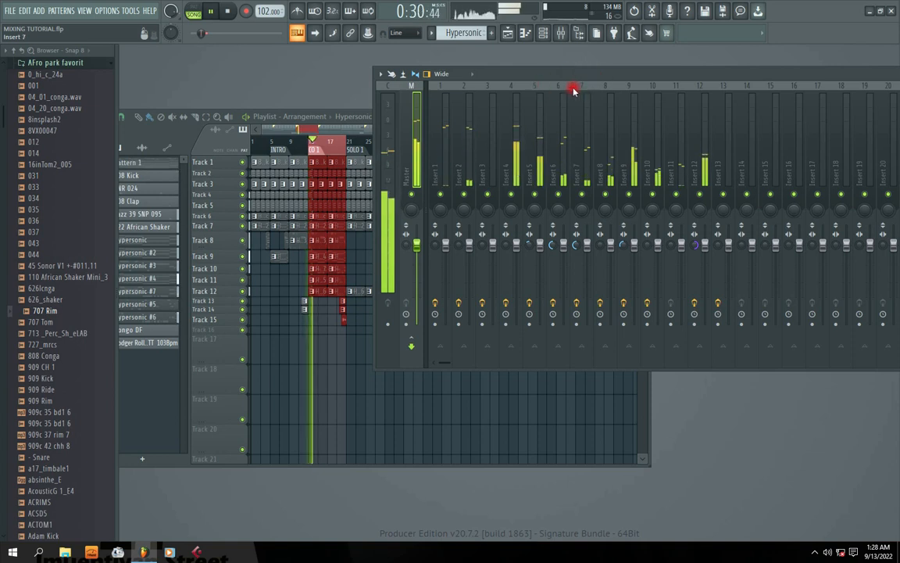
key("space")
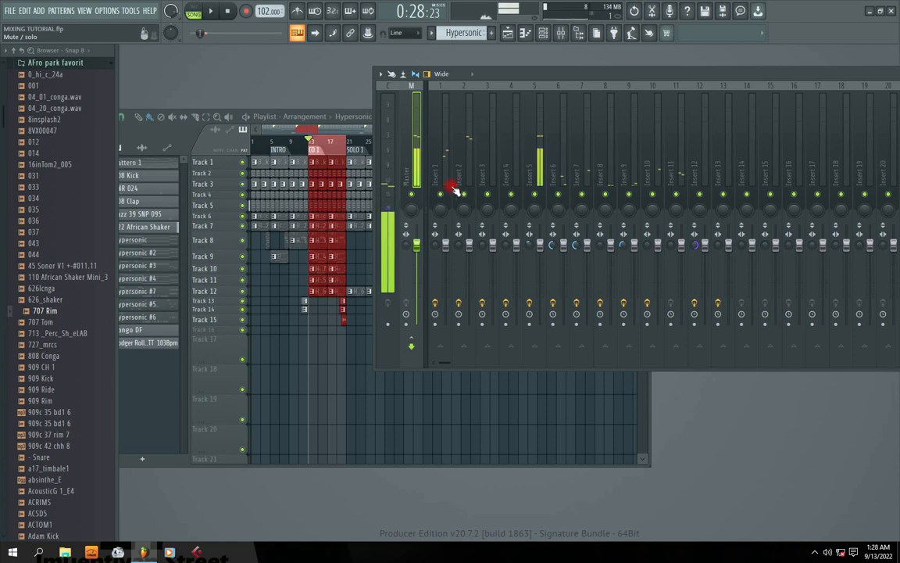
right_click(440, 195)
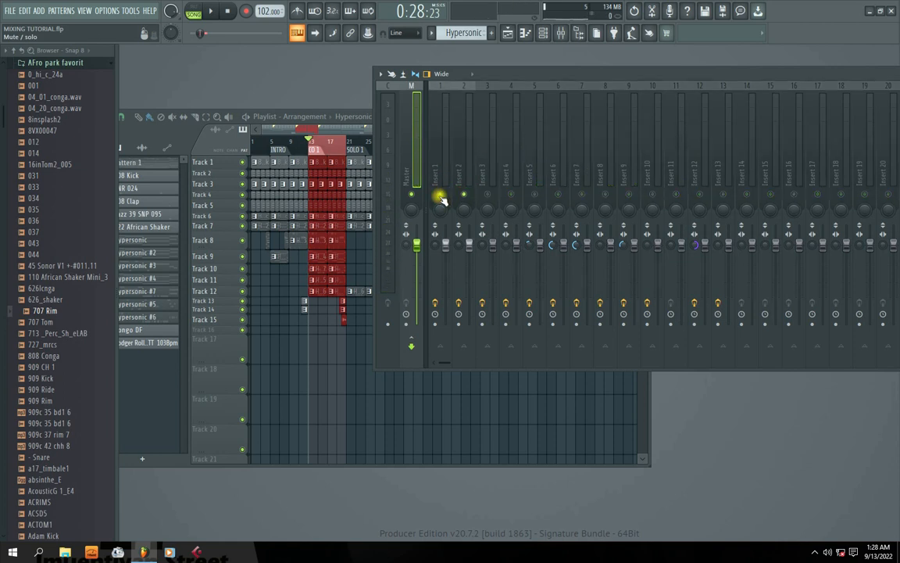
key("space")
left_click_drag(532, 79, 401, 100)
key("space")
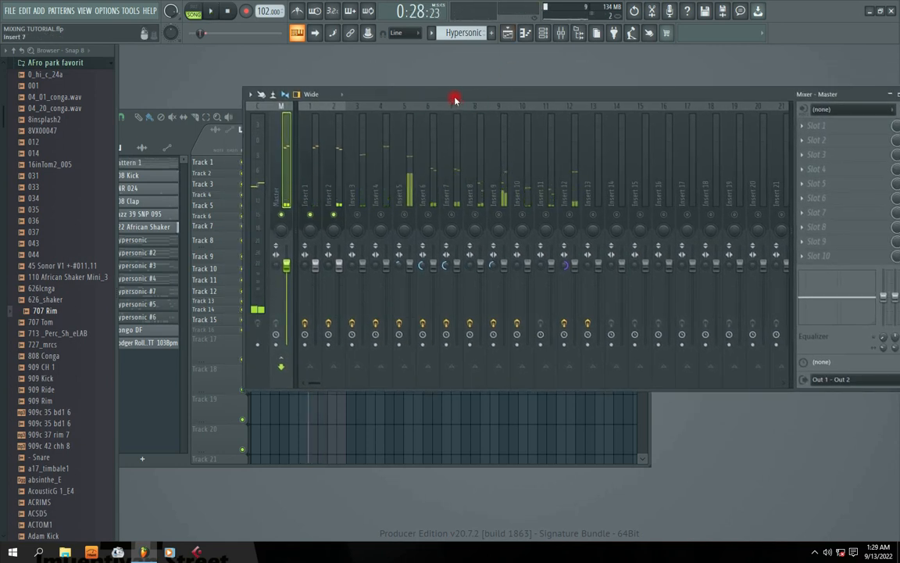
Try lowering the volume faders of Inserts 1 to 3 while auditioning the first two inserts in short playbacks
left_click_drag(315, 268, 362, 281)
key("space")
left_click(330, 218)
left_click(311, 214)
key("space")
left_click(342, 273)
key("space")
left_click(317, 268)
left_click(310, 214)
key("space")
Reset the volume faders of Inserts 3, 2 and 1 to their default level
right_click(363, 281)
left_click(366, 286)
right_click(340, 282)
left_click(342, 285)
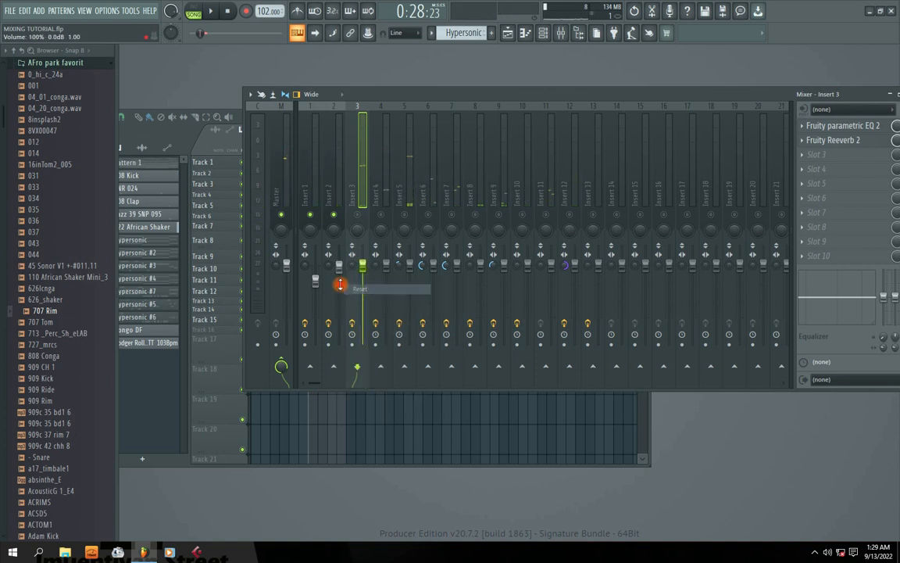
right_click(317, 284)
left_click(319, 287)
Reactivate all mixer inserts and play a short part of the full mix
right_click(360, 216)
right_click(360, 214)
key("space")
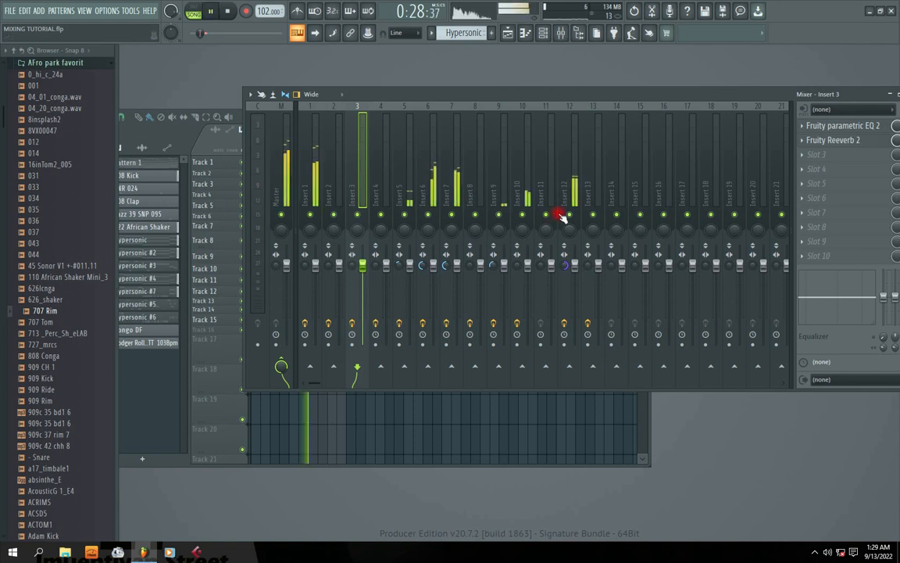
key("space")
Select Inserts 1 to 14 and lower their volume faders together to the same level
left_click_drag(616, 197, 279, 201)
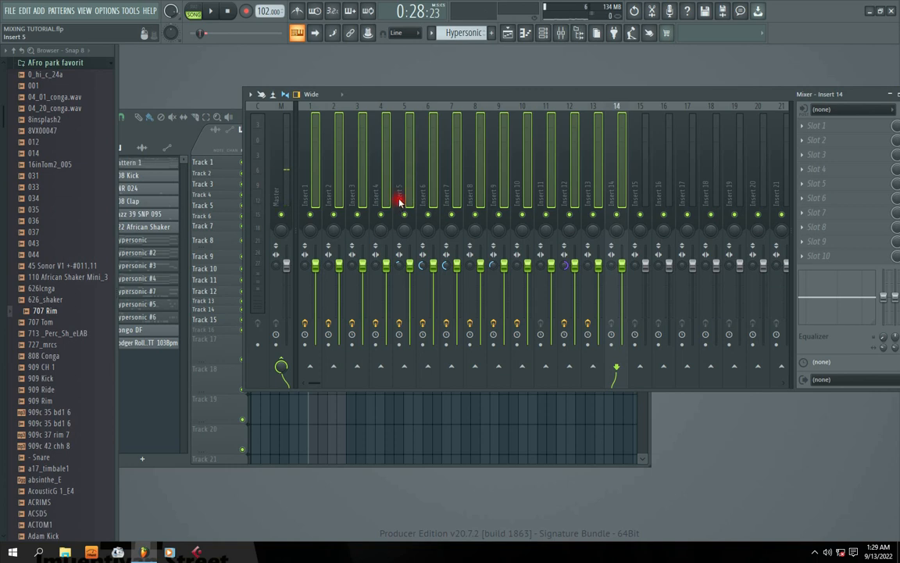
left_click_drag(624, 195, 291, 198)
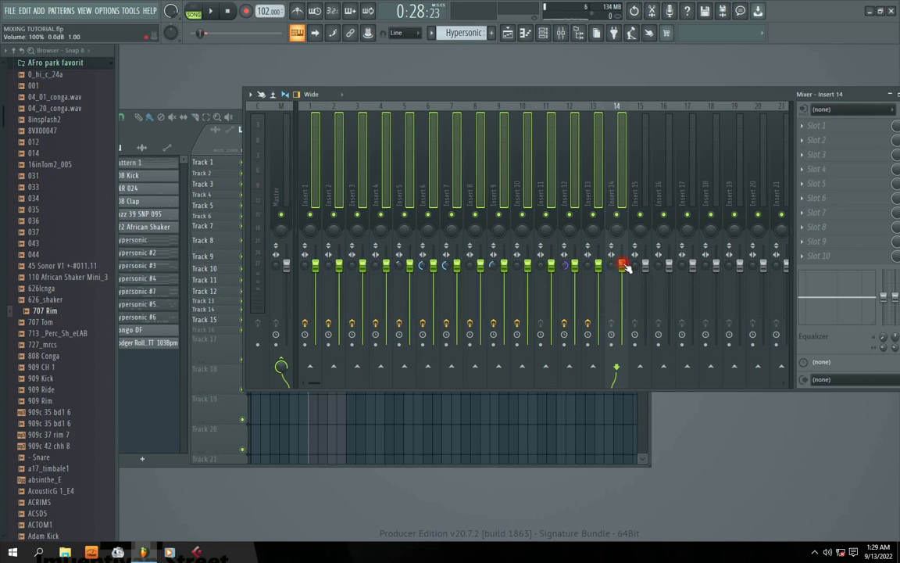
left_click_drag(622, 266, 623, 297)
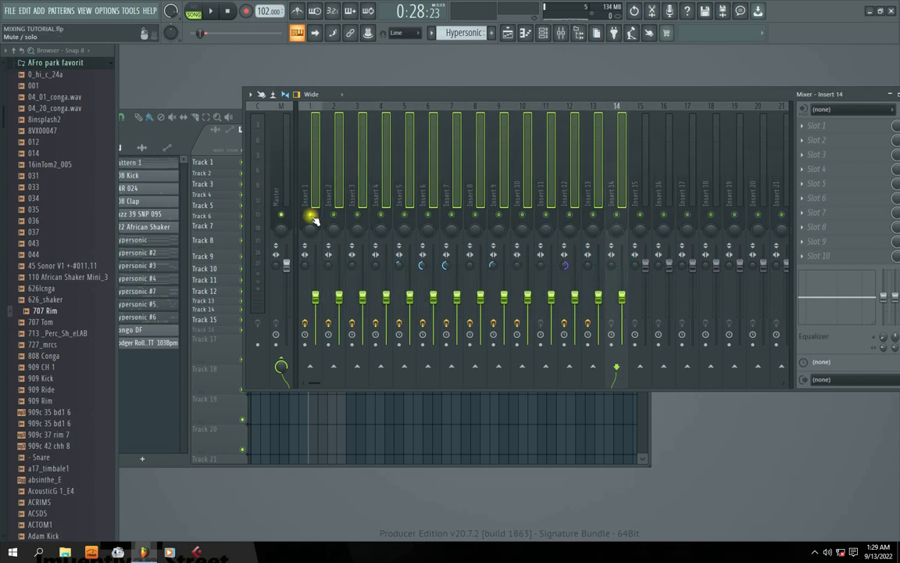
Solo Insert 1 during playback, add Inserts 2 and 3, raise Insert 2 slightly and lower Insert 3
key("space")
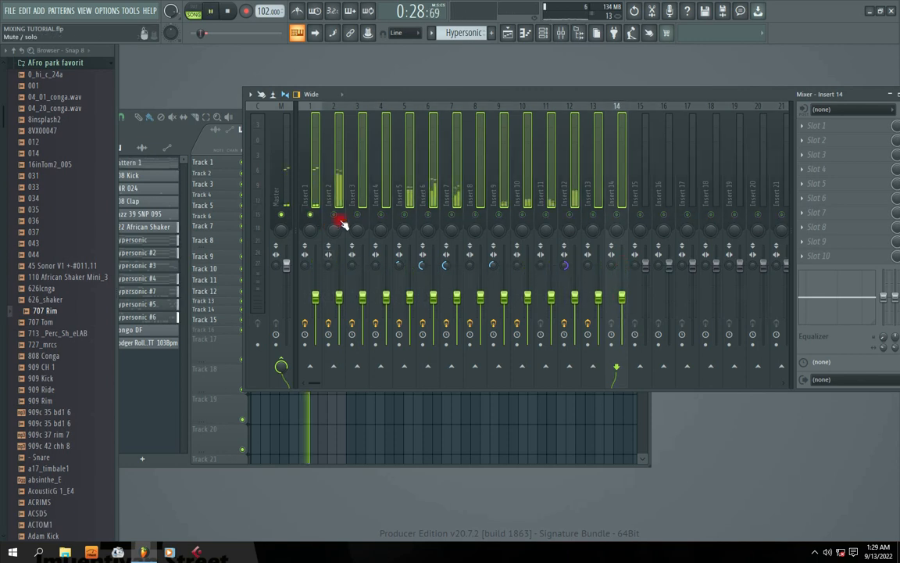
left_click(305, 195)
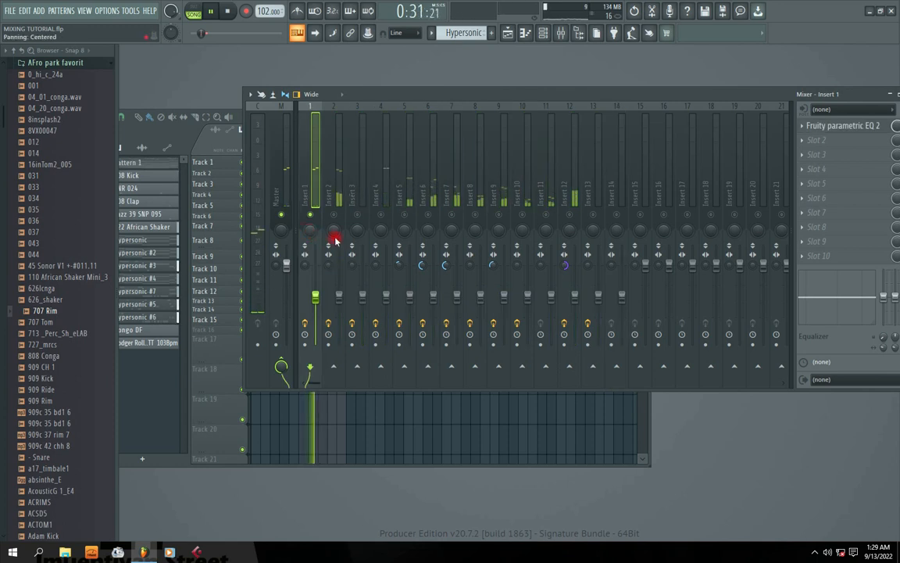
left_click(335, 193)
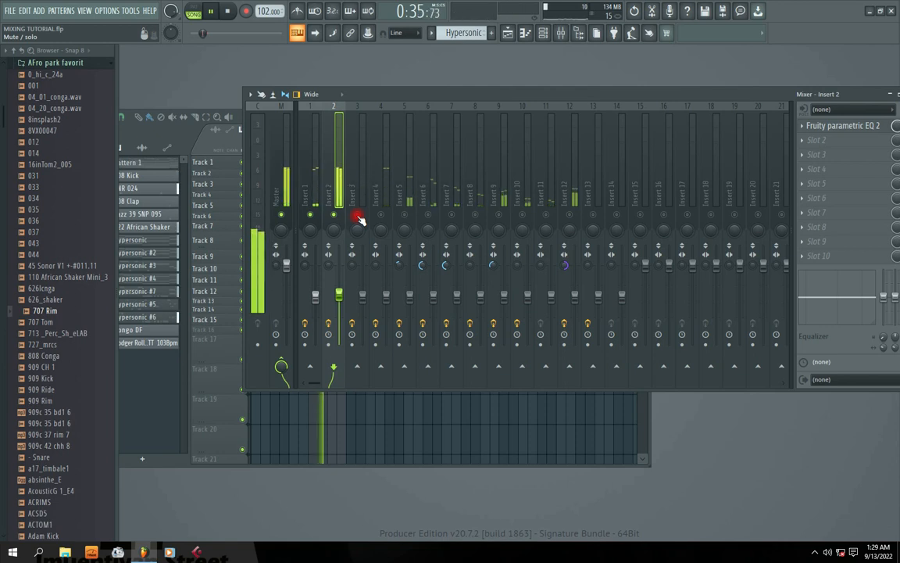
left_click_drag(362, 299, 366, 307)
key("space")
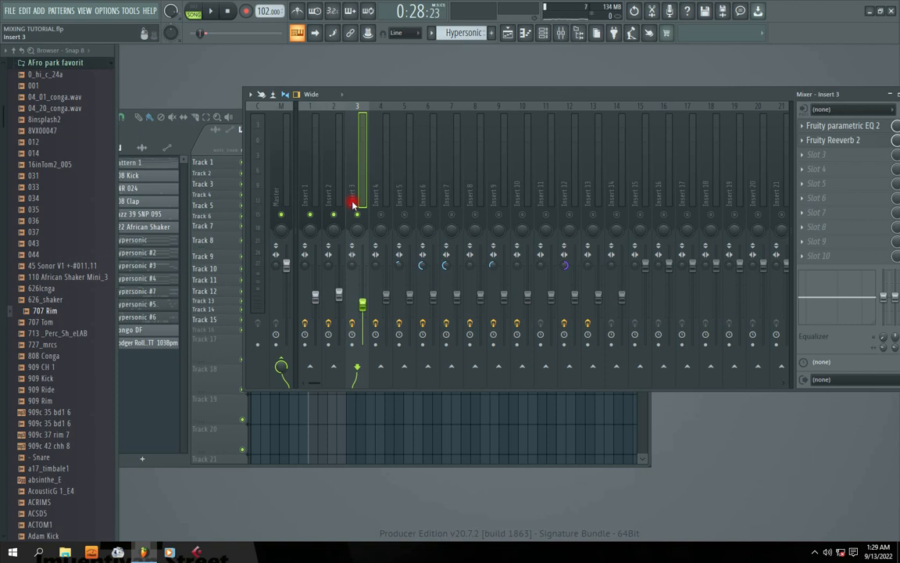
Unmute Inserts 4 and 5 during playback and lower their volume faders, setting Insert 5 to about 50%
key("space")
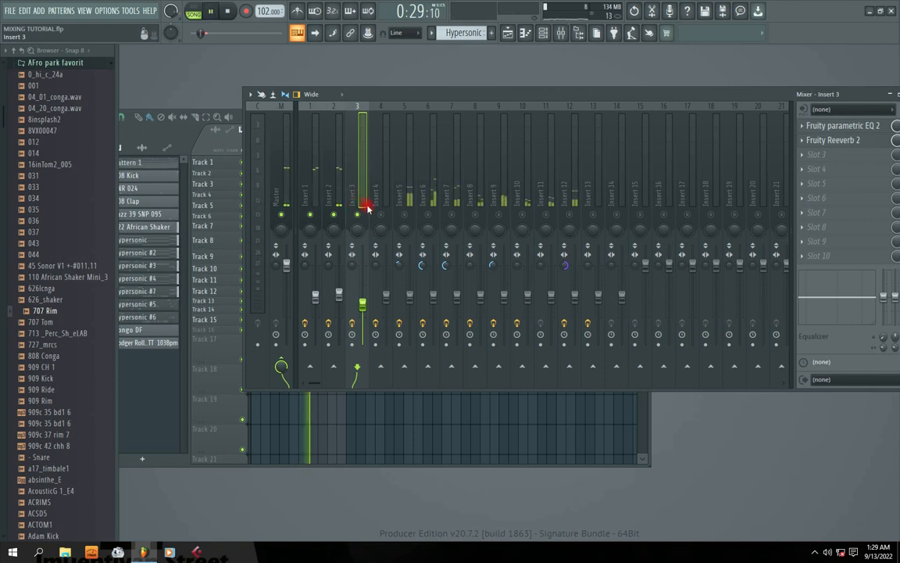
left_click(381, 216)
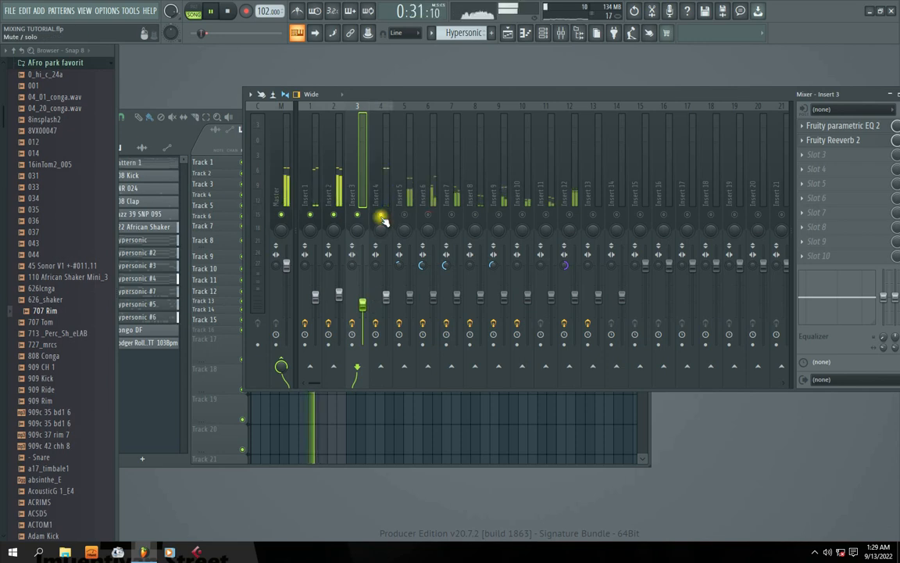
left_click_drag(386, 297, 410, 309)
left_click(404, 215)
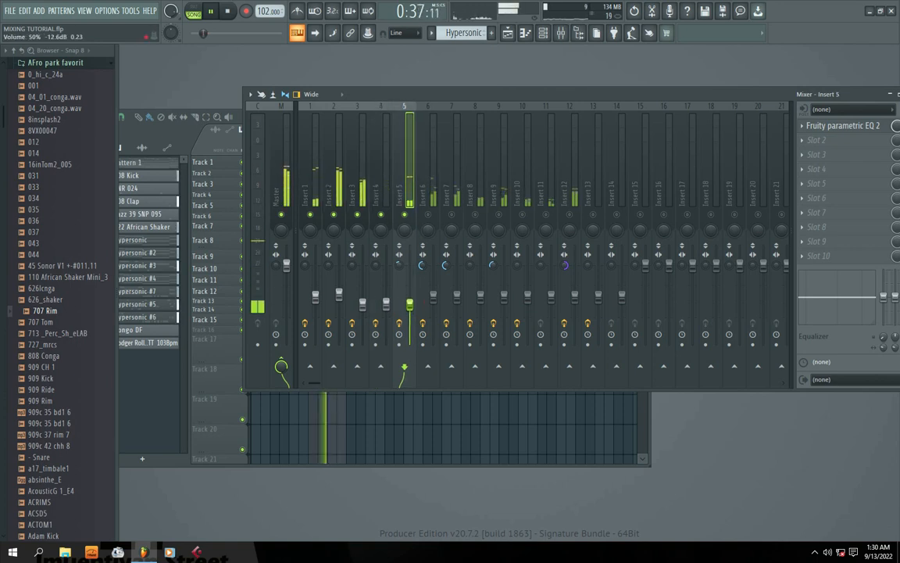
Unmute Inserts 6 and 7 and lower their volume faders to about 47% and 36%
left_click(435, 215)
left_click_drag(433, 296, 433, 308)
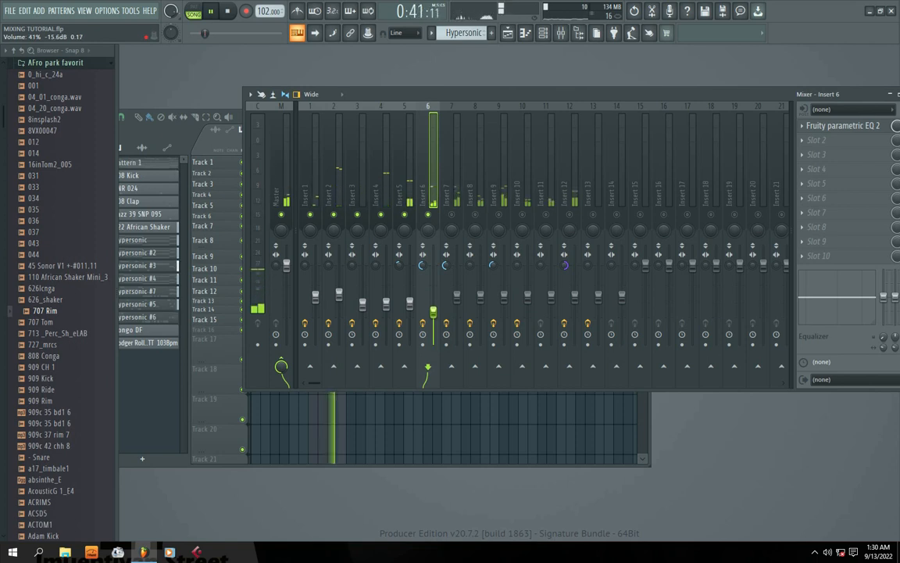
key("space")
left_click(451, 215)
left_click_drag(454, 296, 457, 310)
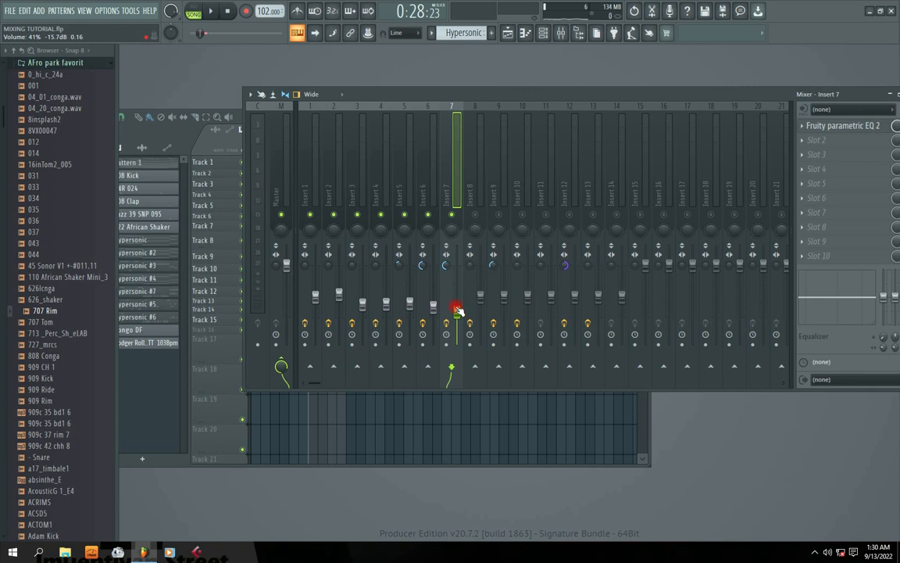
key("space")
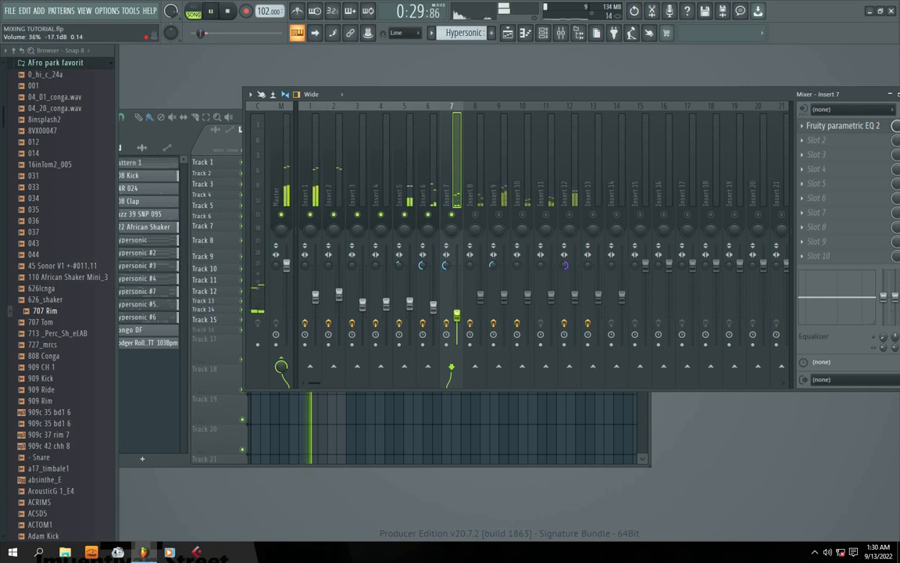
Unmute Inserts 8 to 14 one after another and balance their volume faders, setting Insert 14 to about 53%
left_click(475, 215)
left_click_drag(481, 297, 551, 313)
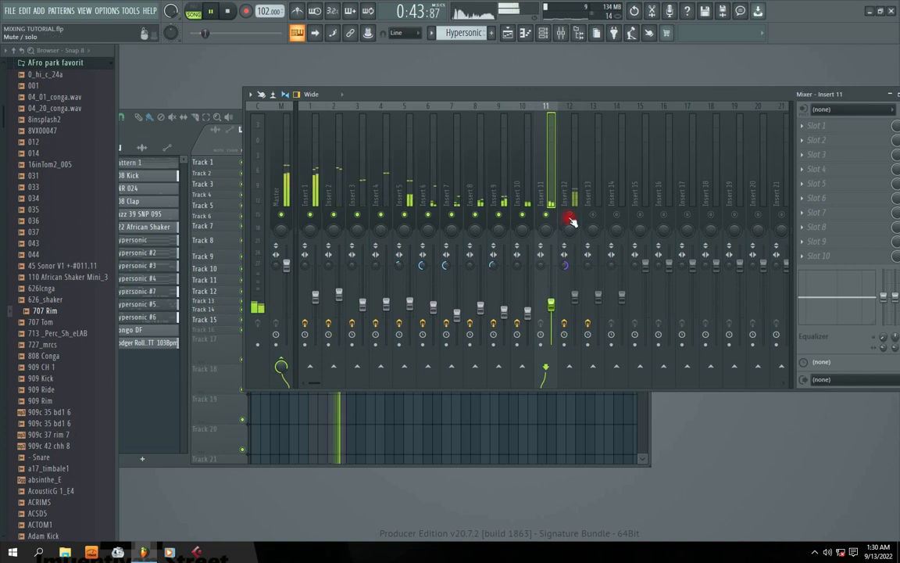
left_click_drag(575, 295, 624, 300)
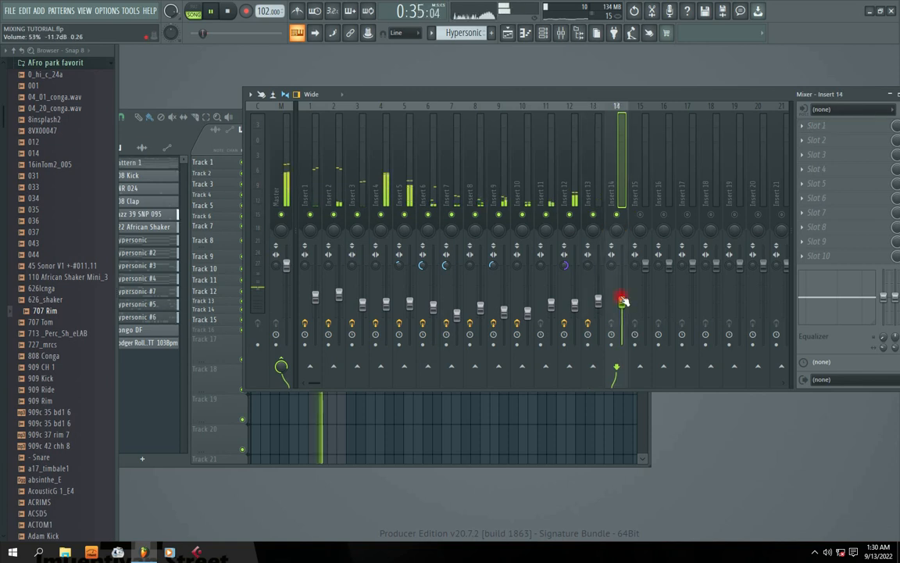
left_click(317, 181)
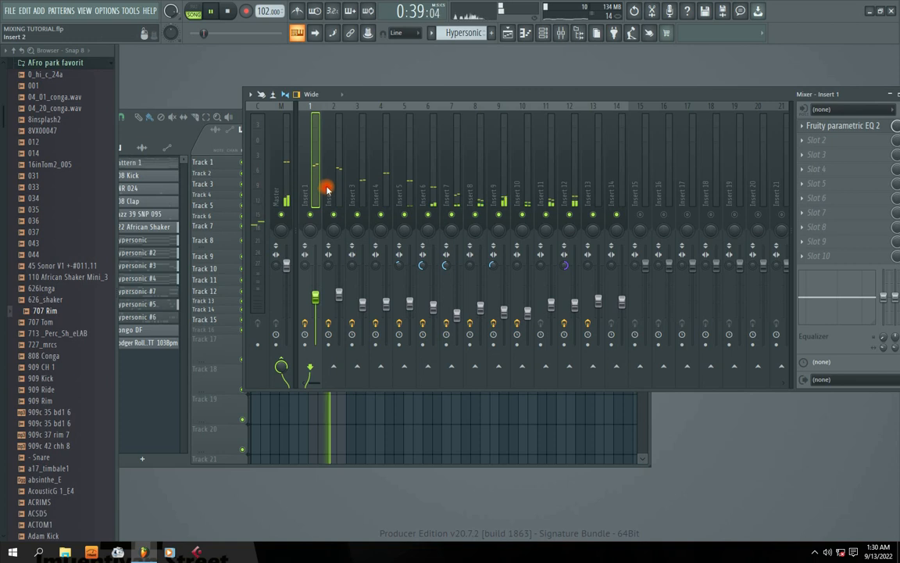
left_click_drag(410, 97, 414, 97)
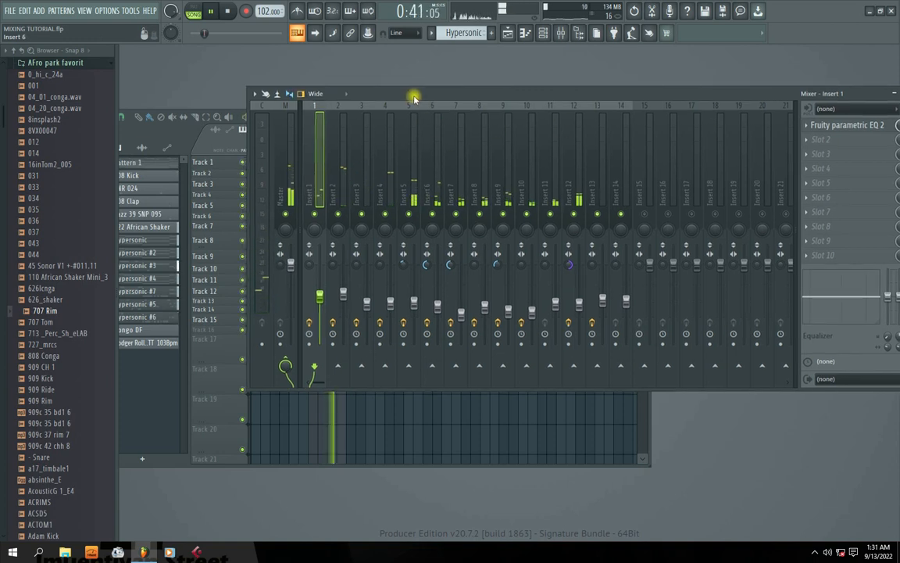
key("space")
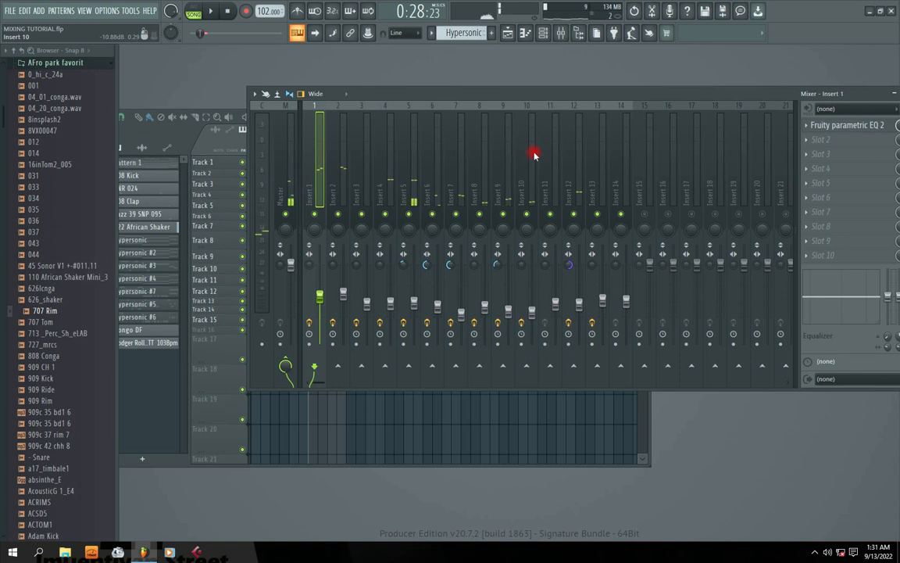
left_click(332, 188)
left_click(311, 191)
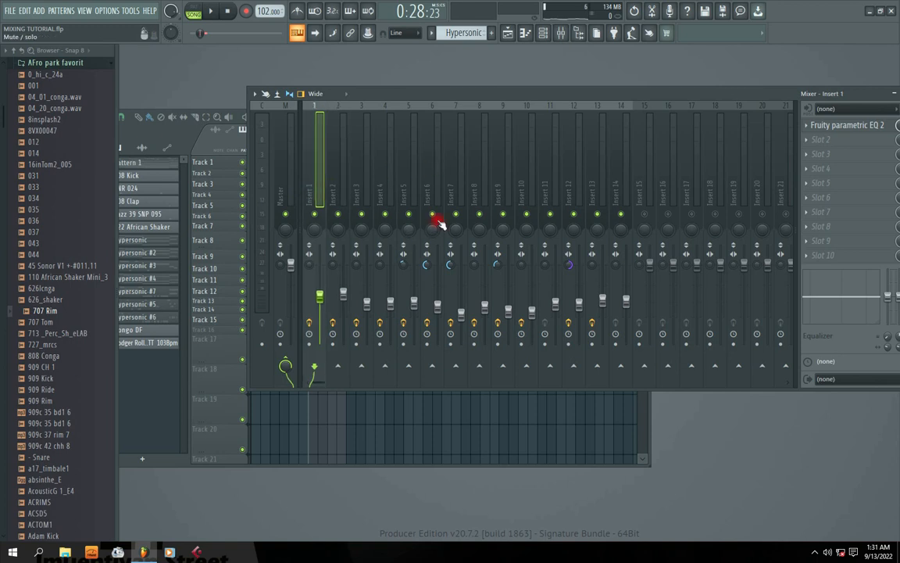
left_click(333, 193)
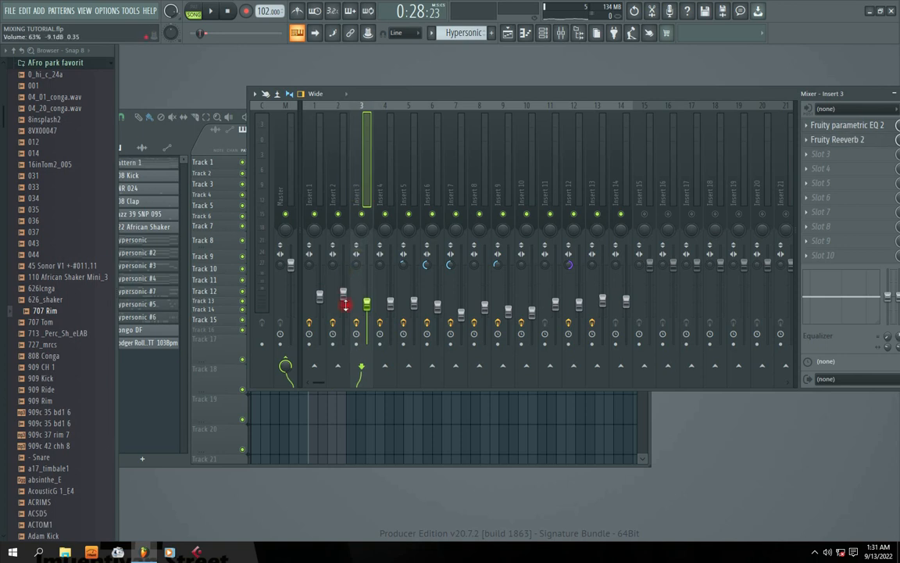
Fine-tune the volumes of Inserts 4, 6 and 8 against the full mix, lowering Insert 8 to about 43%
left_click_drag(391, 301, 391, 310)
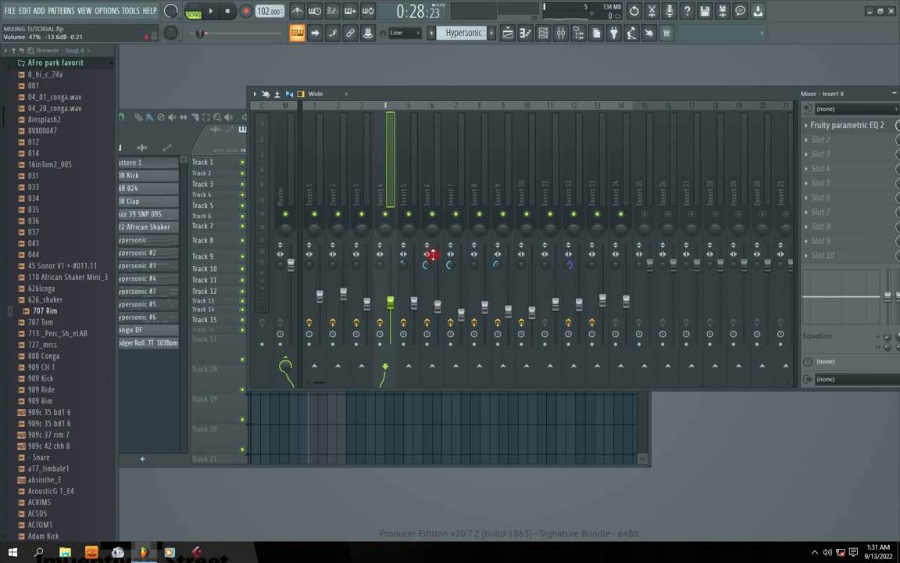
key("space")
left_click(439, 307)
left_click_drag(439, 306, 438, 313)
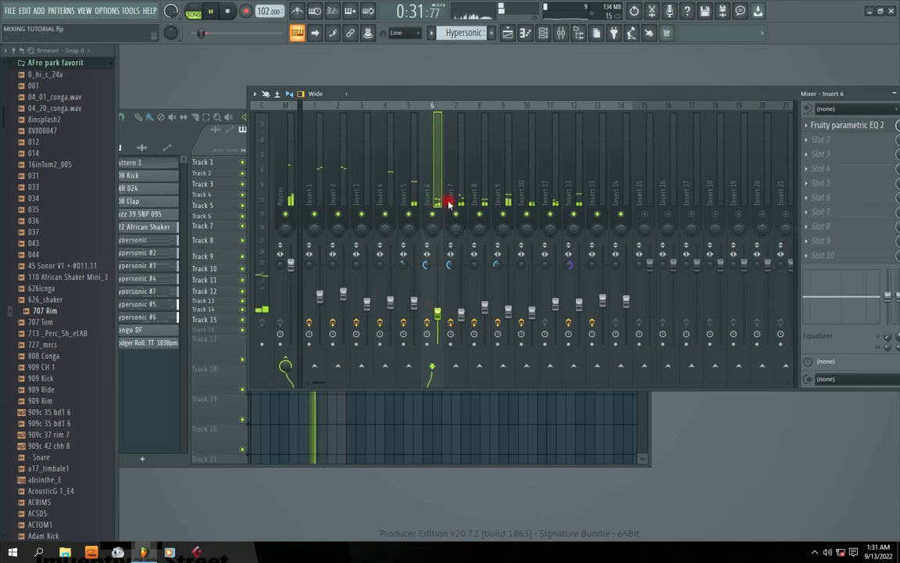
left_click(451, 199)
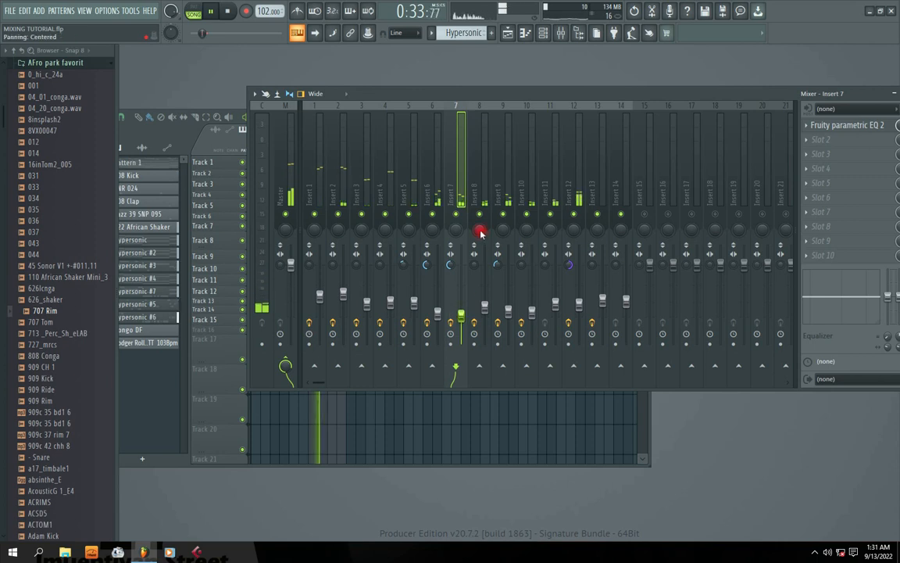
left_click(477, 203)
key("space")
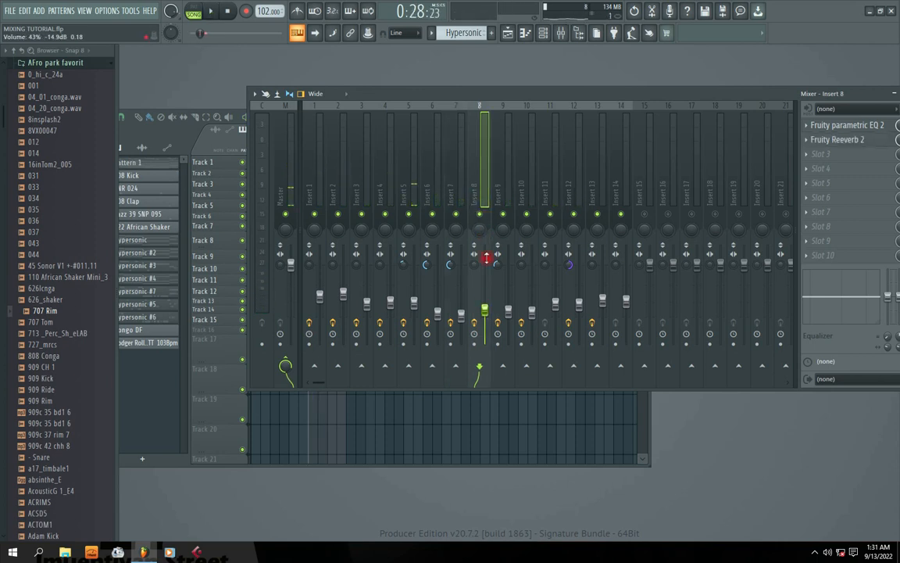
Fine-tune the volumes of Inserts 9, 12 and 5 against the full mix, lowering Insert 9 to about 36%
left_click(499, 200)
key("space")
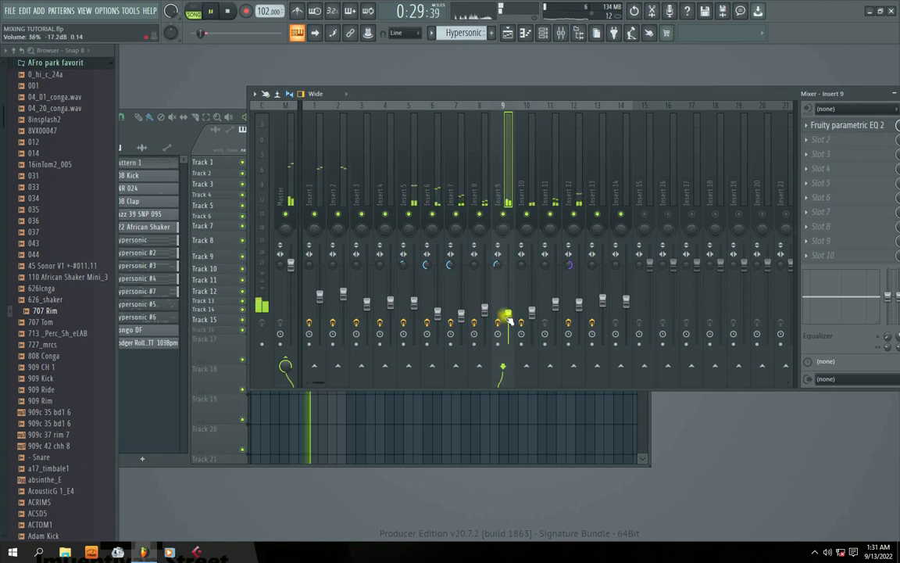
left_click(522, 202)
left_click_drag(577, 304, 579, 308)
key("space")
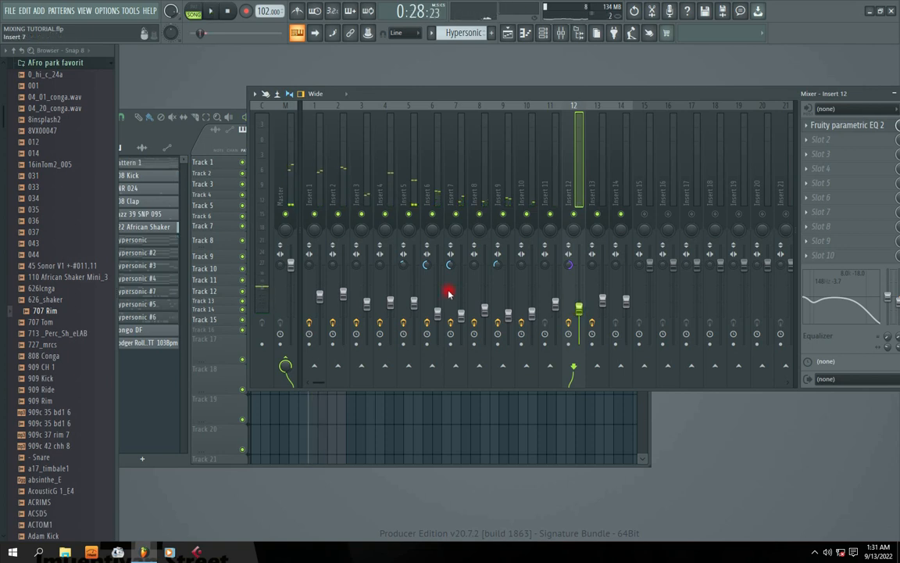
left_click_drag(419, 305, 418, 302)
key("space")
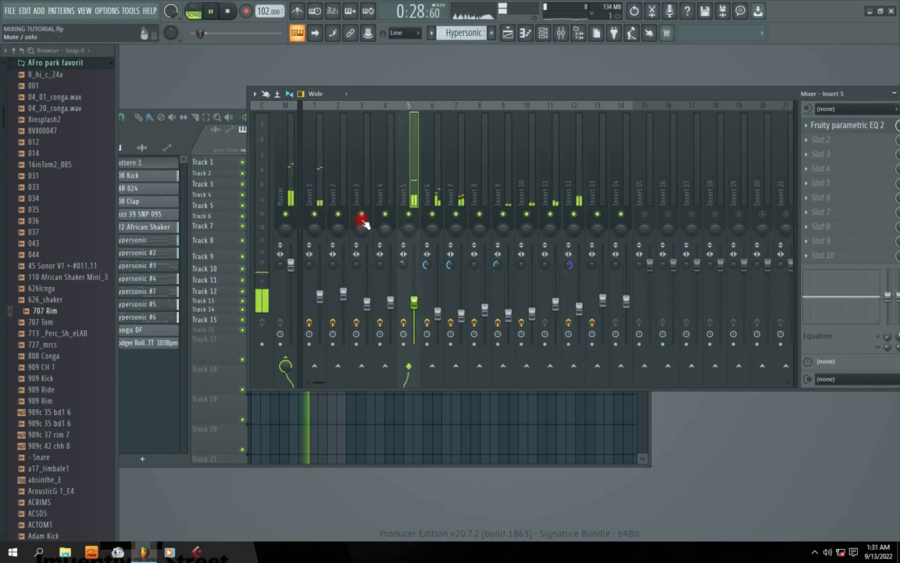
Stop playback, select Insert 1 and reposition the mixer so its whole effects rack is in view
left_click_drag(478, 95, 471, 102)
key("space")
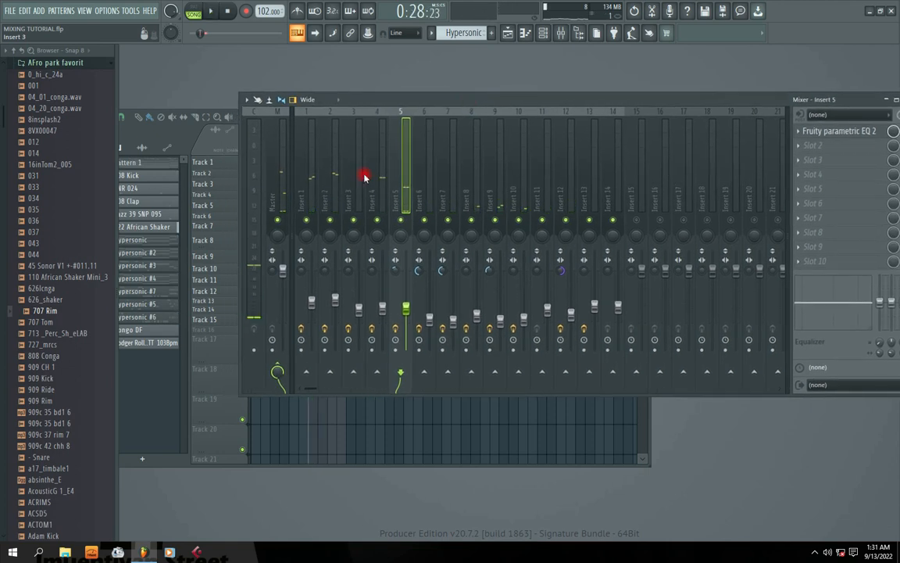
left_click(305, 202)
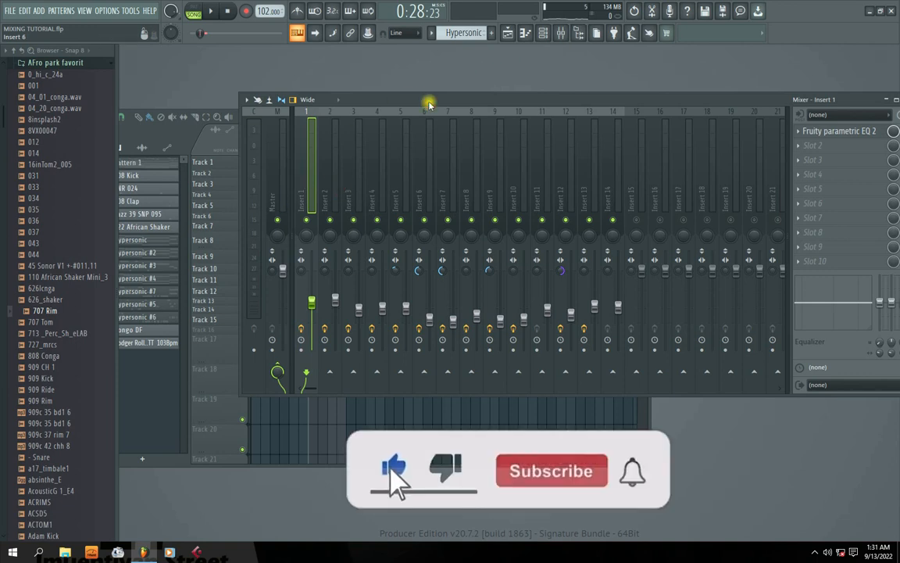
left_click_drag(428, 101, 408, 104)
left_click_drag(219, 218, 181, 217)
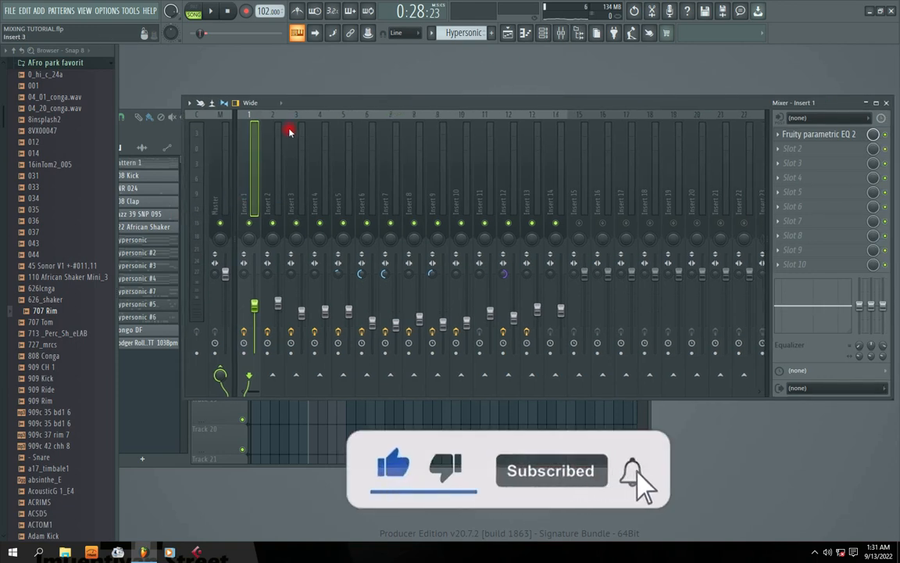
left_click_drag(307, 106, 318, 106)
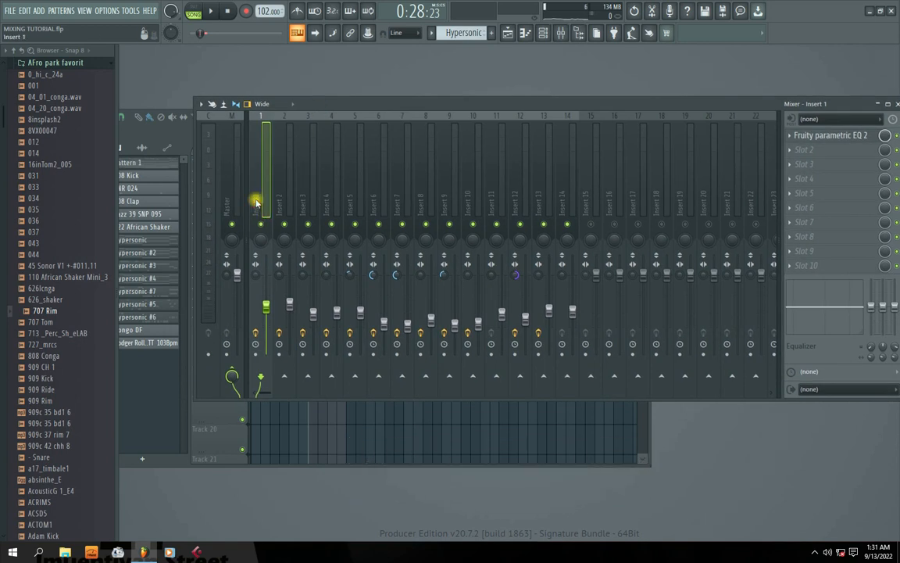
left_click_drag(657, 96, 589, 95)
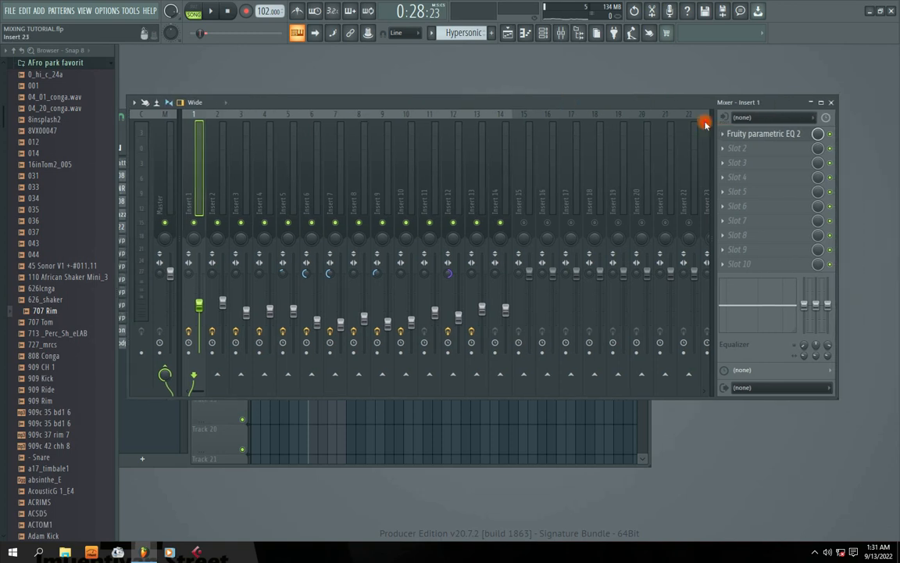
Replace the effect in slot 1 of Insert 1 with a fresh Fruity Parametric EQ 2
left_click(727, 137)
mouse_move(731, 148)
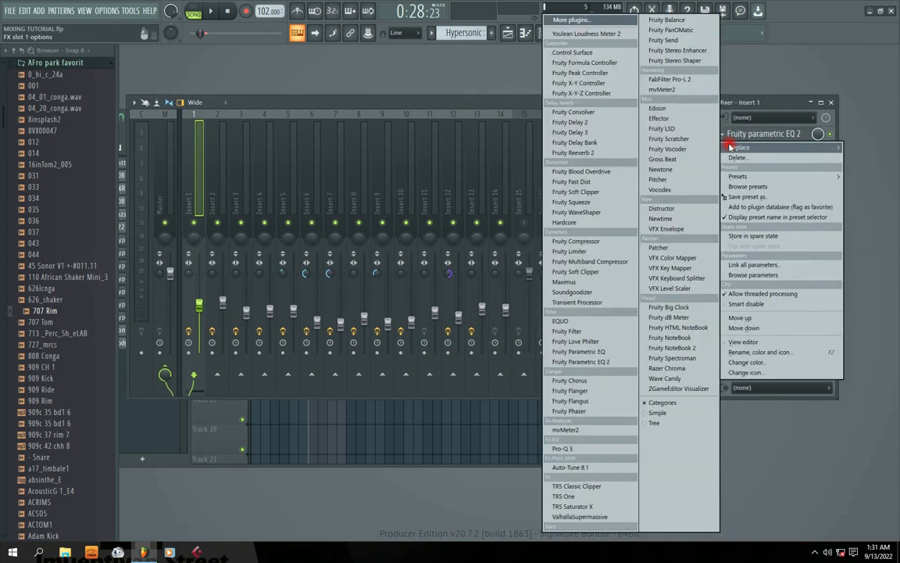
left_click(579, 363)
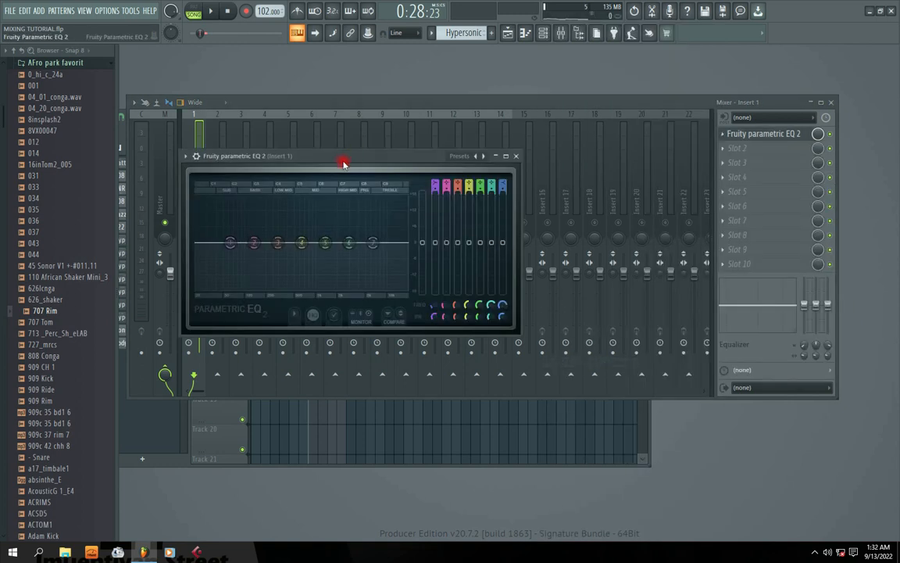
left_click_drag(343, 162, 442, 161)
Solo Insert 1 and play the loop to examine its frequency spectrum in the EQ
left_click(197, 225)
key("space")
left_click(738, 134)
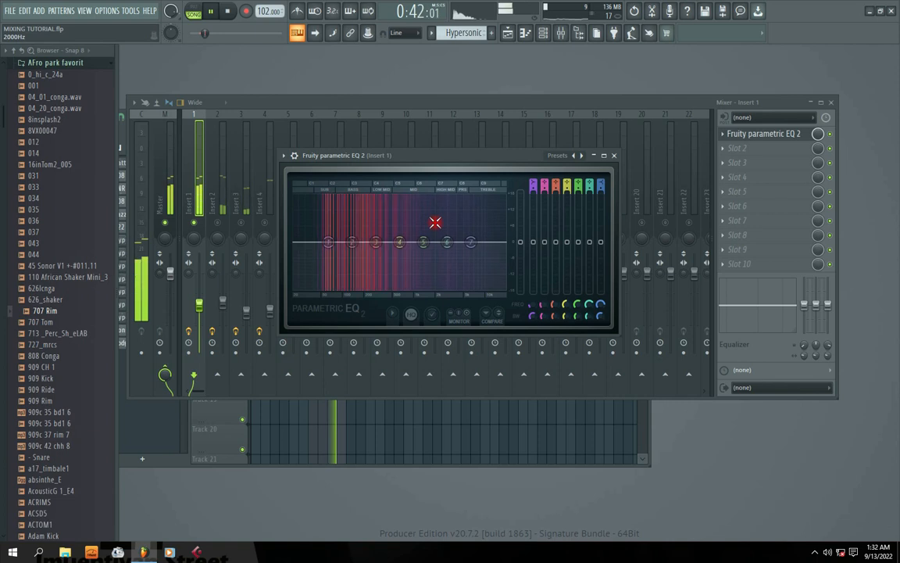
key("space")
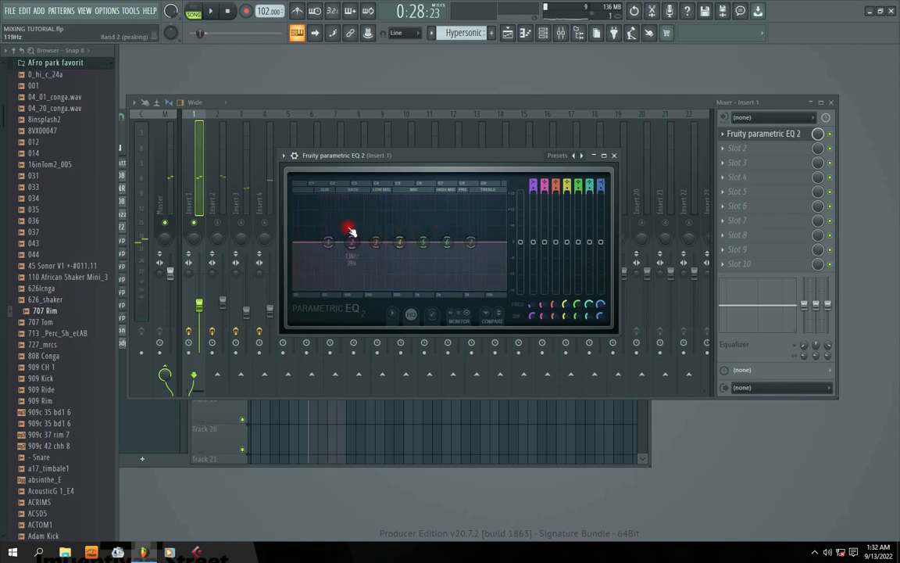
left_click_drag(408, 156, 448, 149)
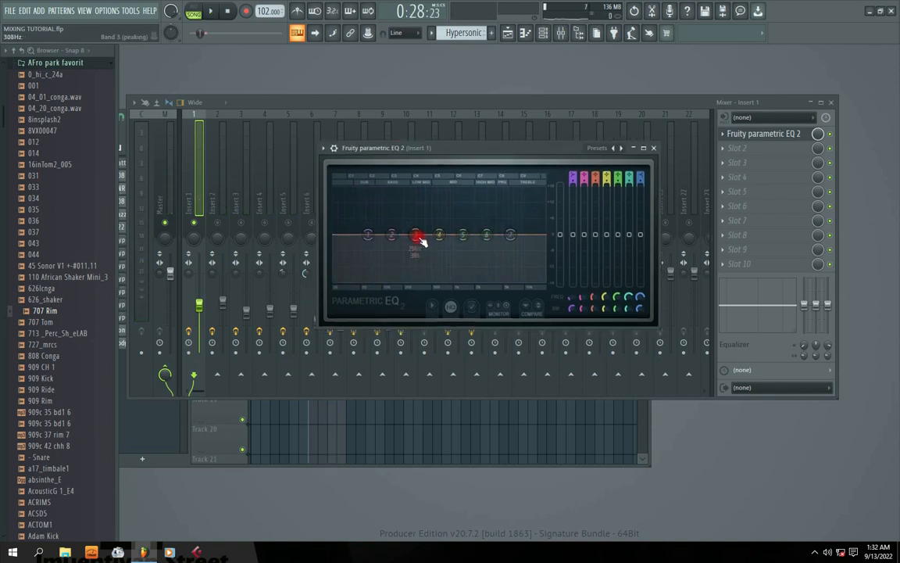
key("space")
key("space")
left_click_drag(514, 237, 484, 194)
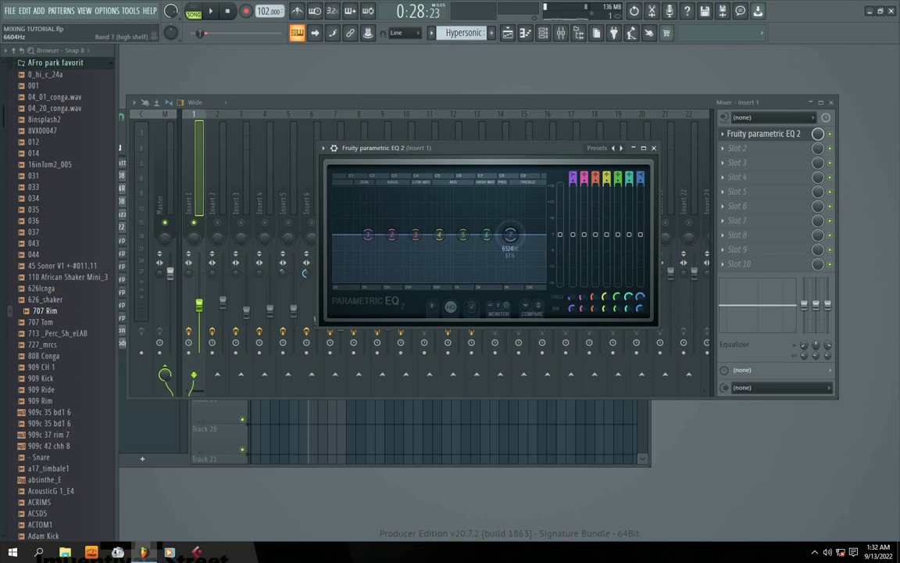
left_click_drag(510, 235, 526, 256)
right_click(534, 247)
left_click(548, 261)
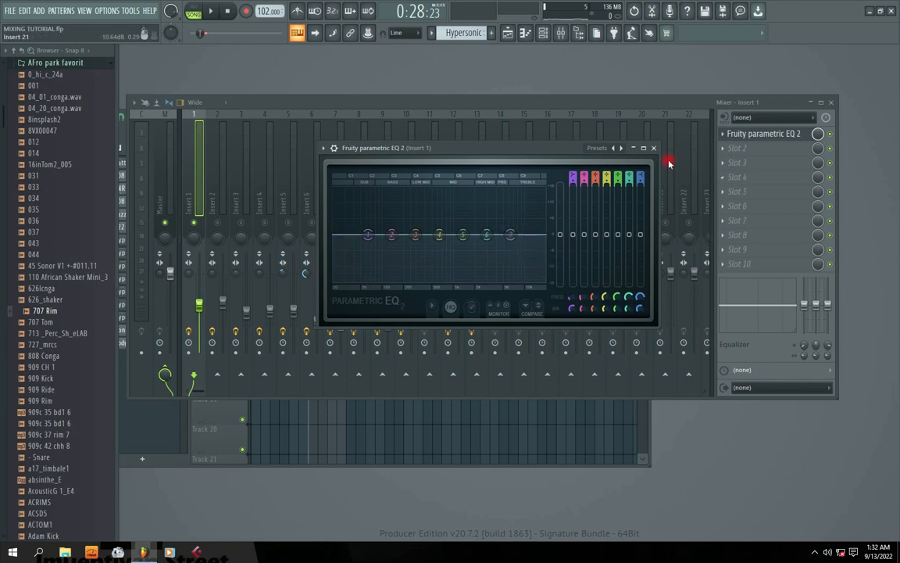
Load the 20Hz + 18kHz cut preset in Insert 1's EQ and narrow its high-pass and low-pass cuts around the sub-to-low-mid range
left_click(619, 147)
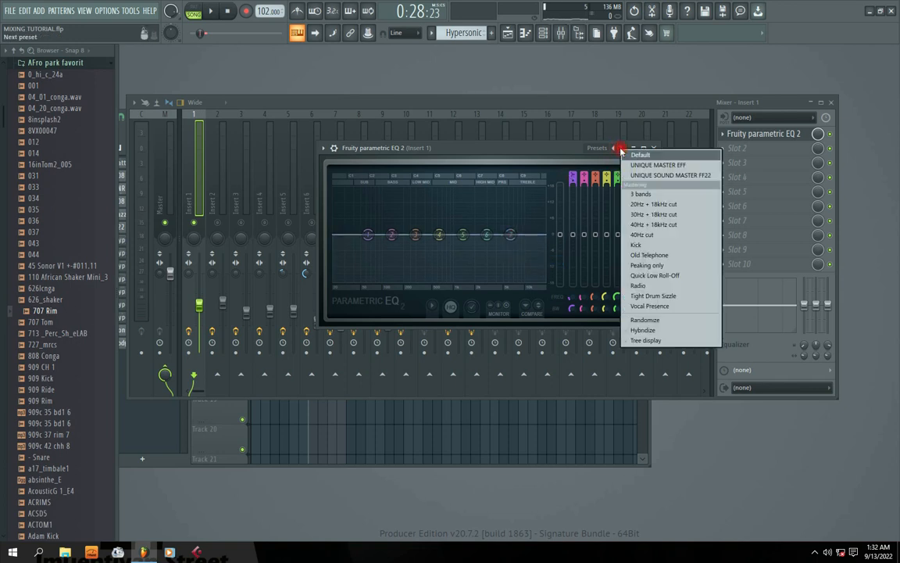
left_click(668, 204)
key("space")
left_click_drag(560, 235, 429, 236)
left_click_drag(335, 235, 361, 235)
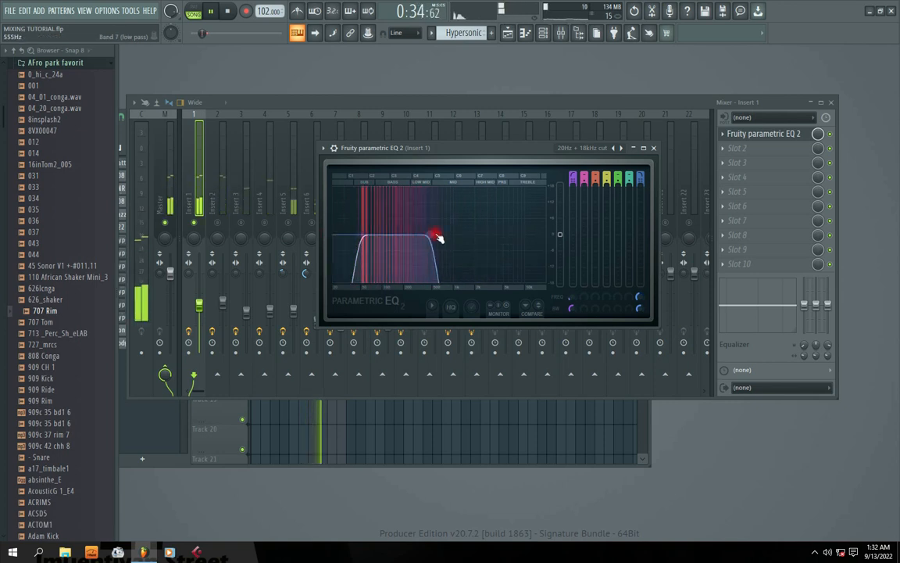
Fine-tune the high-pass and low-pass cuts on Insert 1 during playback and compare the sound with the EQ bypassed
key("space")
key("space")
left_click_drag(426, 236, 425, 235)
left_click_drag(360, 237, 358, 237)
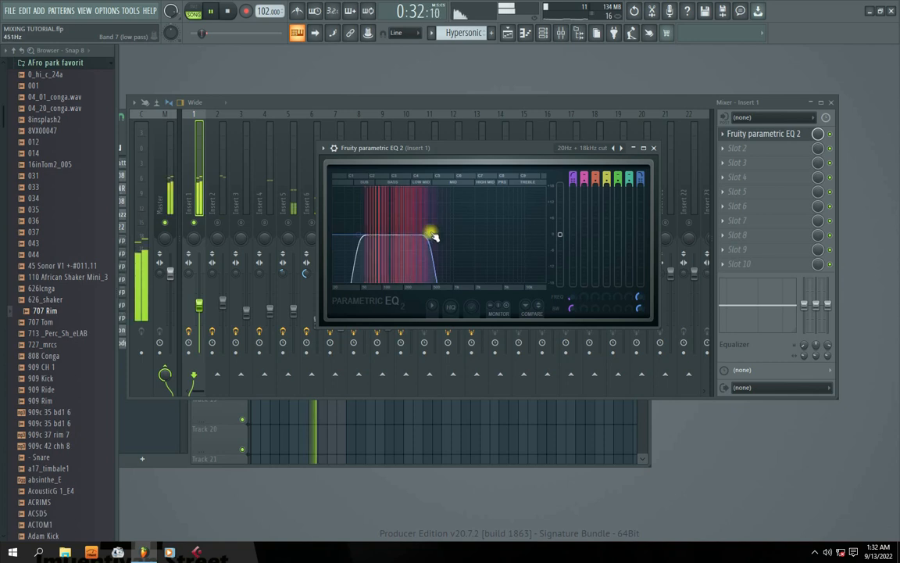
key("space")
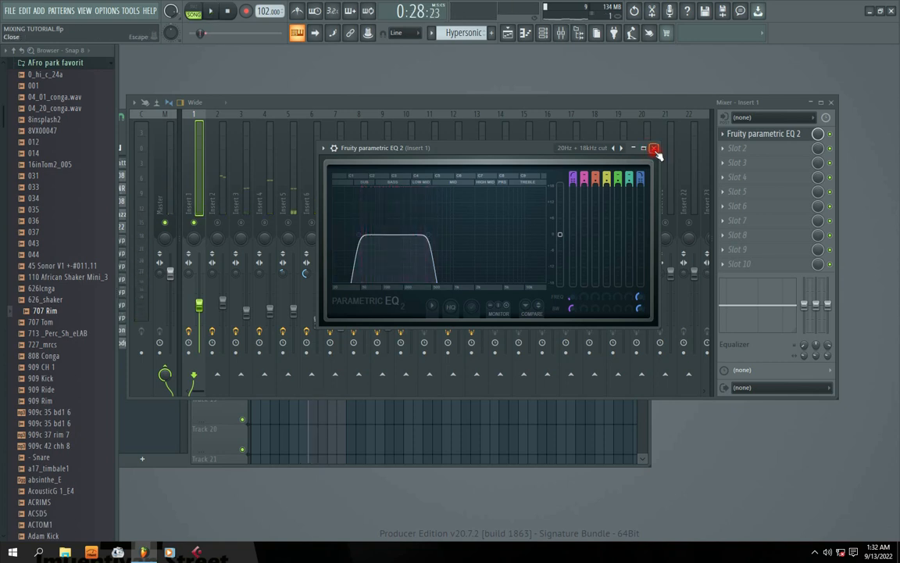
left_click(831, 134)
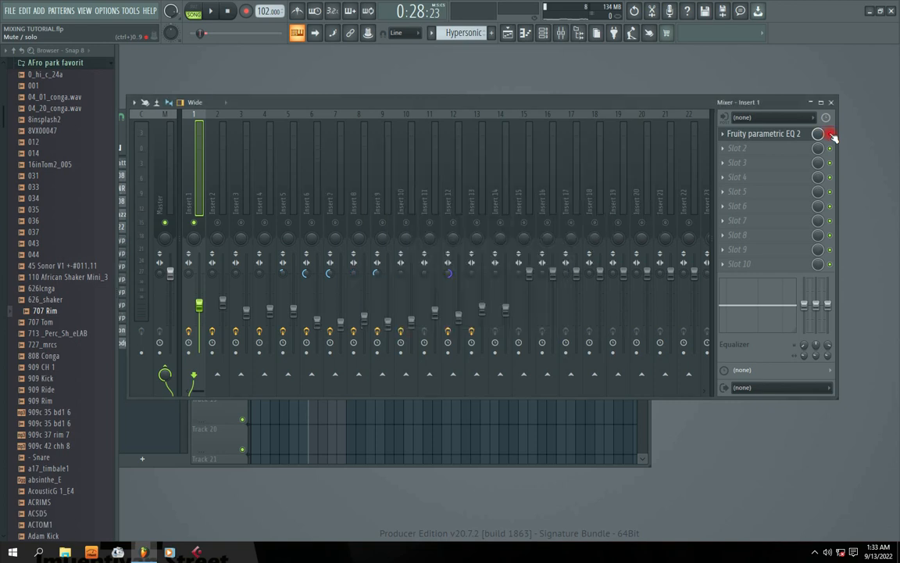
key("space")
Unmute Insert 2 alongside Insert 1, select it and adjust its volume fader slightly during playback
left_click_drag(319, 115, 372, 114)
key("space")
left_click(288, 231)
left_click(288, 213)
left_click_drag(294, 314, 294, 319)
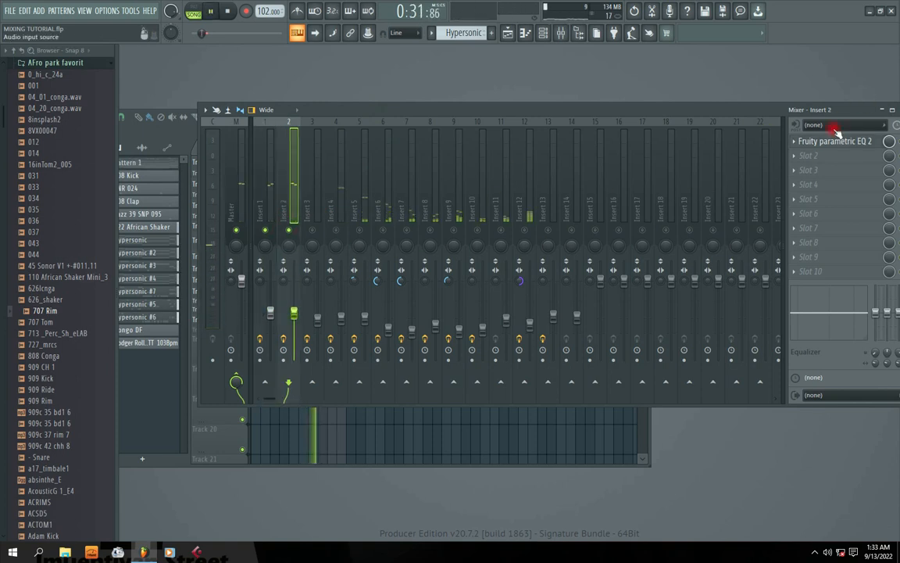
Replace Insert 2's EQ with a fresh Fruity Parametric EQ 2 and load the 20Hz + 18kHz cut preset
right_click(810, 140)
mouse_move(794, 155)
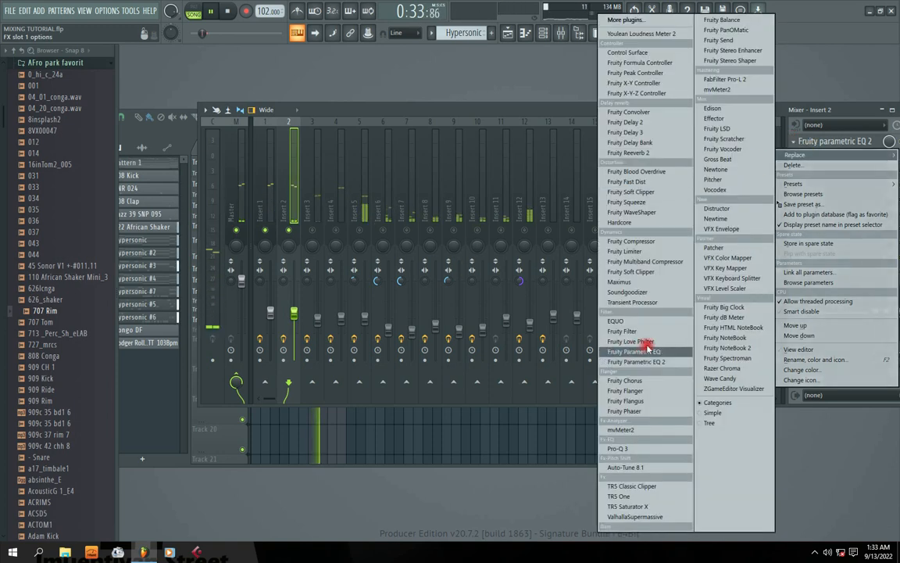
left_click(649, 361)
left_click(512, 184)
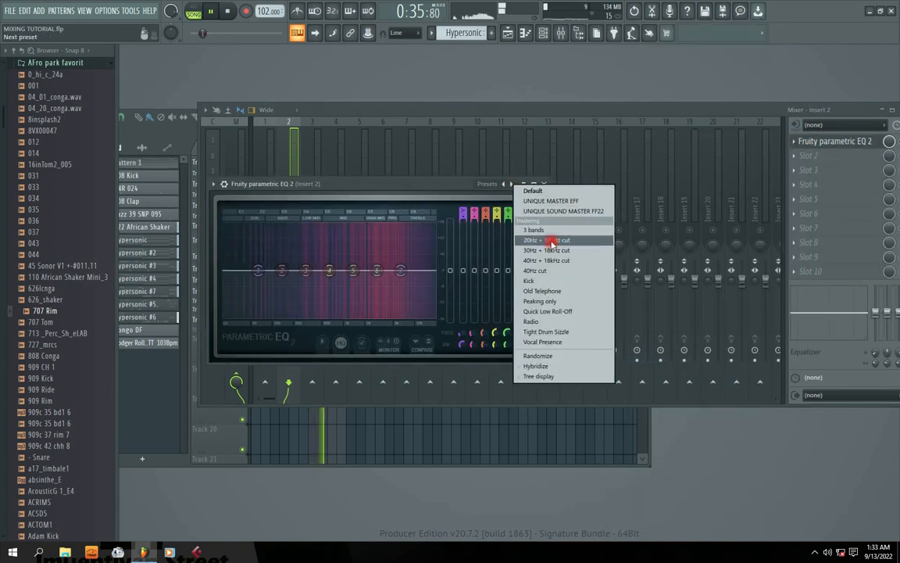
left_click(551, 242)
Raise Insert 2's high-pass into the low-mid range, fine-tune its low-pass at the top of the treble and close the EQ
left_click_drag(223, 271, 303, 270)
left_click_drag(436, 272, 431, 271)
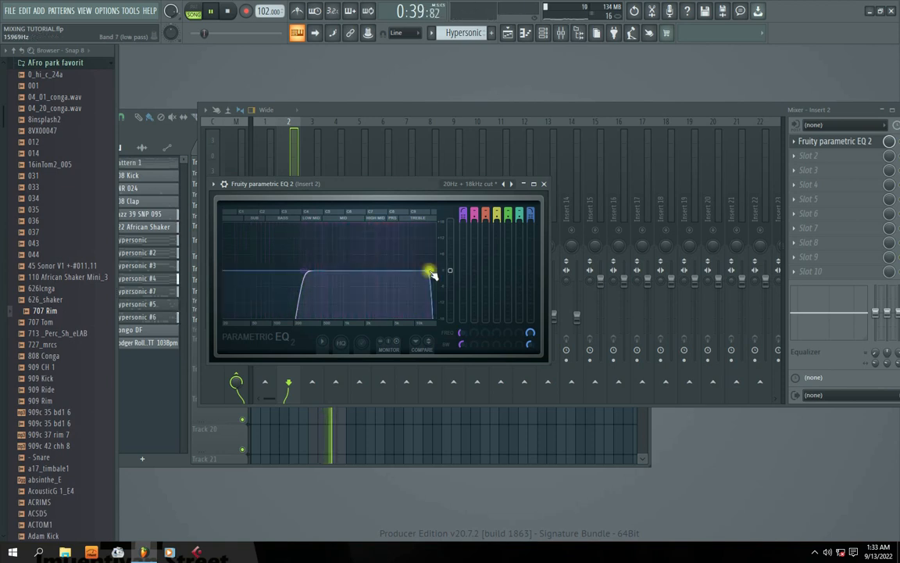
left_click_drag(305, 271, 300, 270)
left_click(468, 271)
left_click_drag(434, 271, 436, 271)
left_click(545, 183)
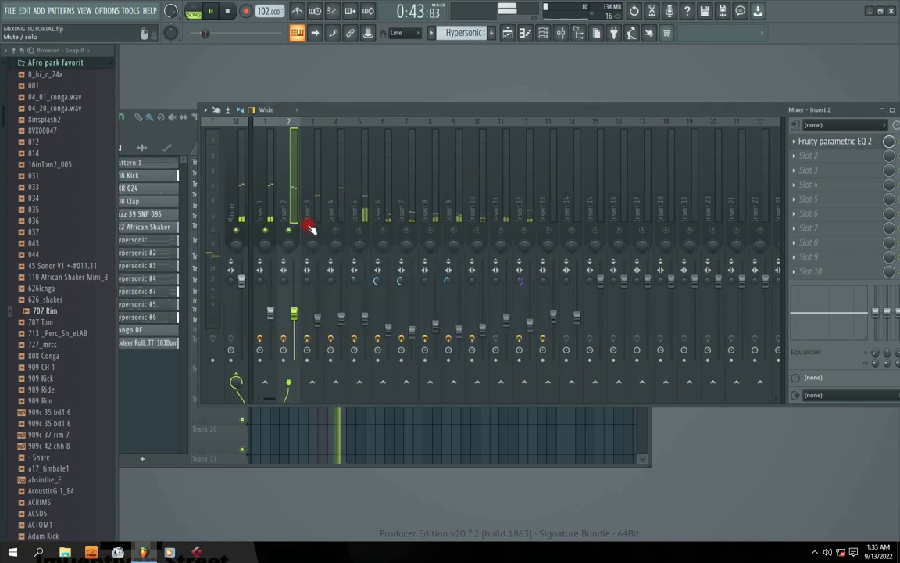
Unmute and select Insert 3 and replace its EQ with a fresh Fruity Parametric EQ 2
left_click(309, 213)
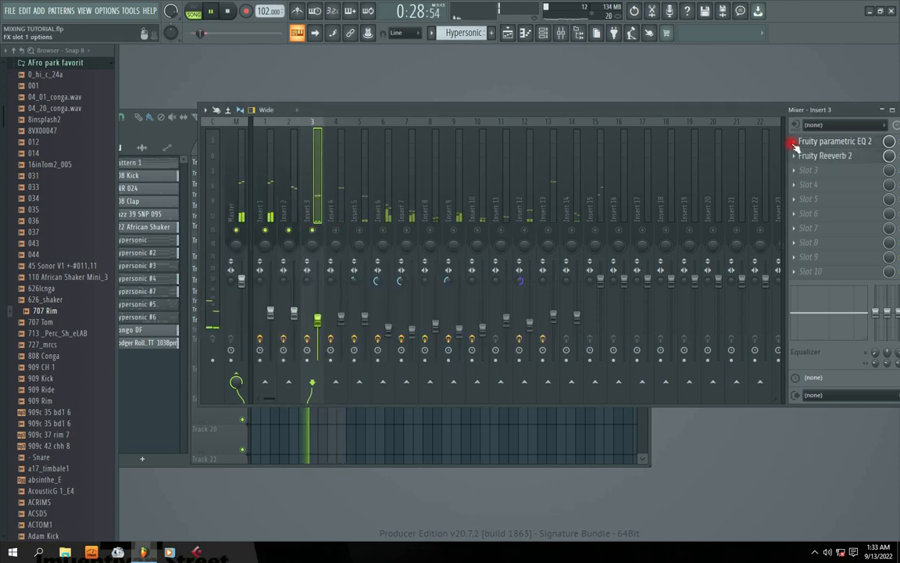
left_click(797, 142)
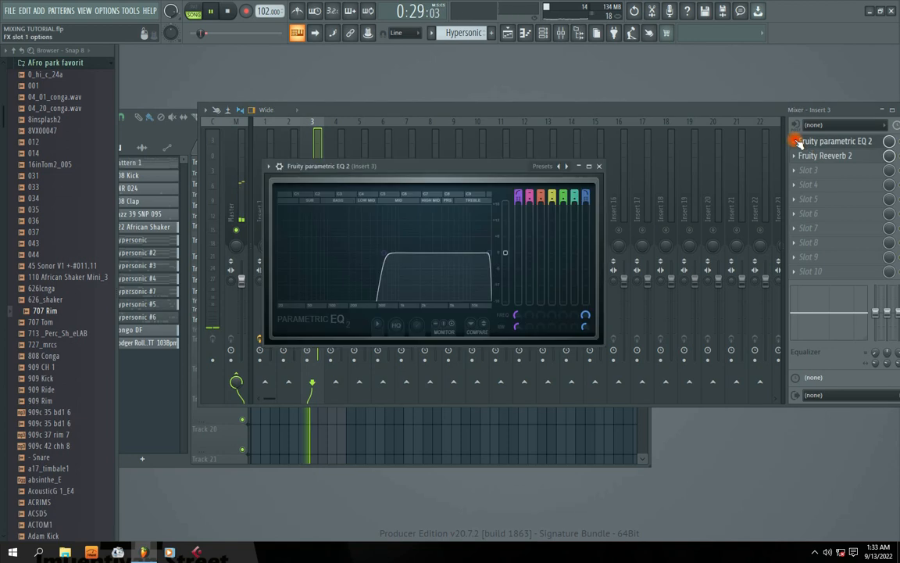
right_click(817, 145)
mouse_move(813, 154)
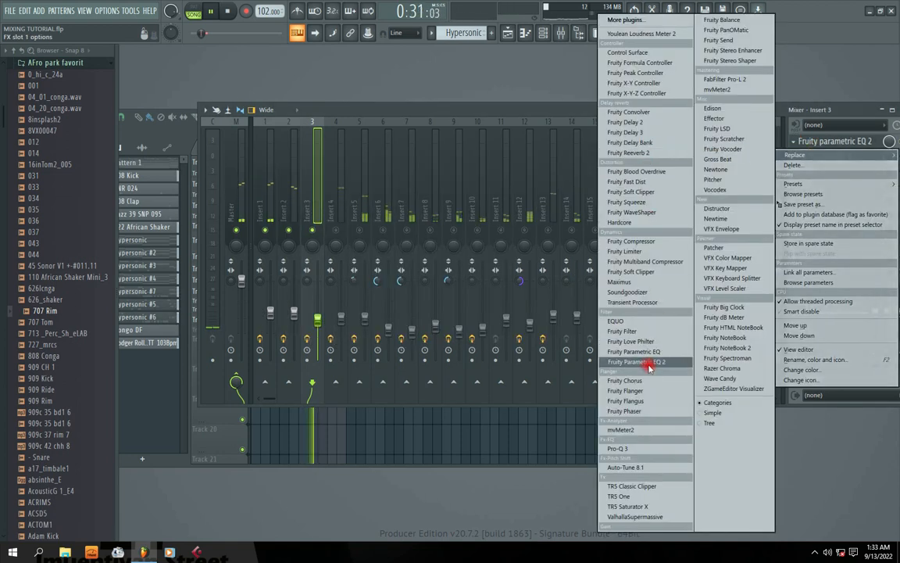
left_click(584, 328)
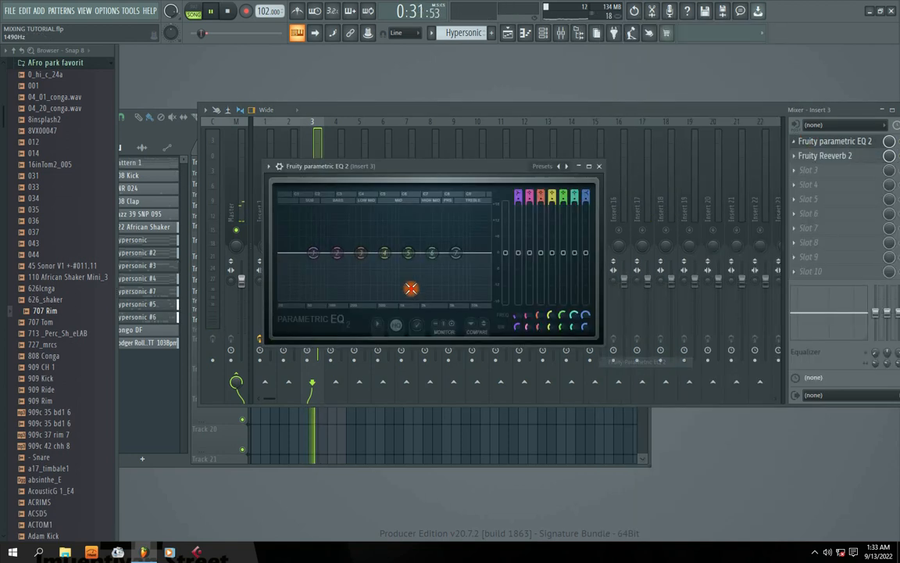
Load the 20Hz + 18kHz cut preset in Insert 3's EQ and raise the high-pass to about 650 Hz
left_click(572, 168)
left_click(592, 212)
left_click_drag(287, 274, 383, 253)
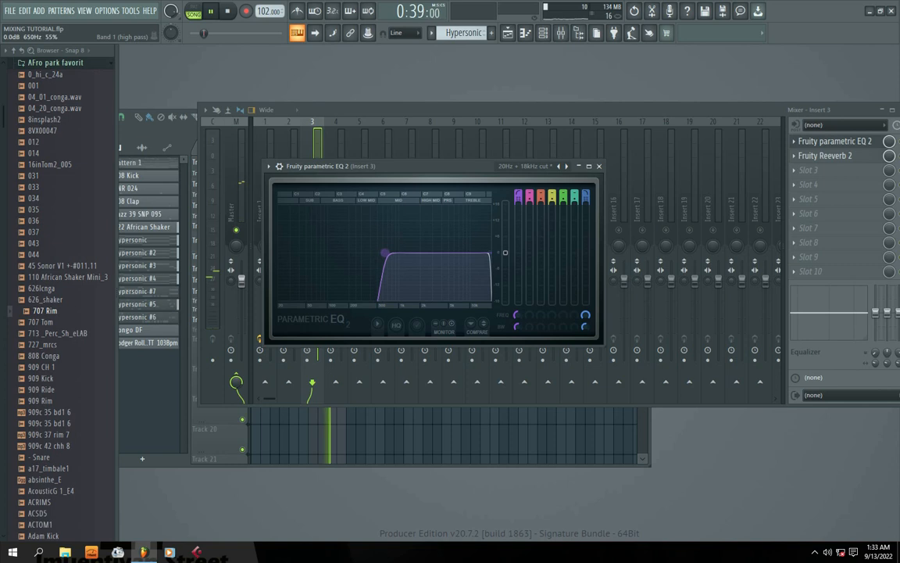
left_click_drag(385, 165, 409, 166)
left_click(414, 247)
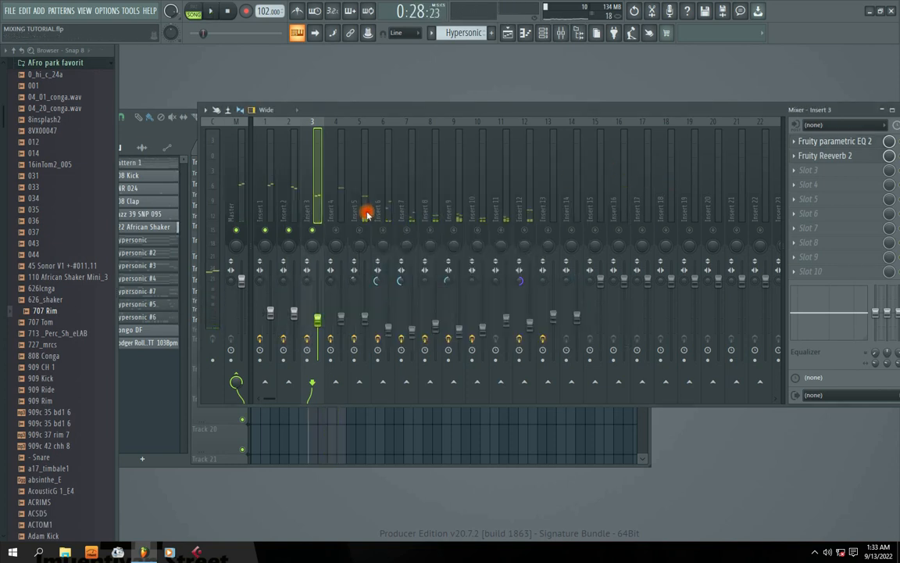
Replace the EQ on Insert 4 with a fresh Fruity Parametric EQ 2 and load the 20Hz + 18kHz cut preset
left_click(334, 213)
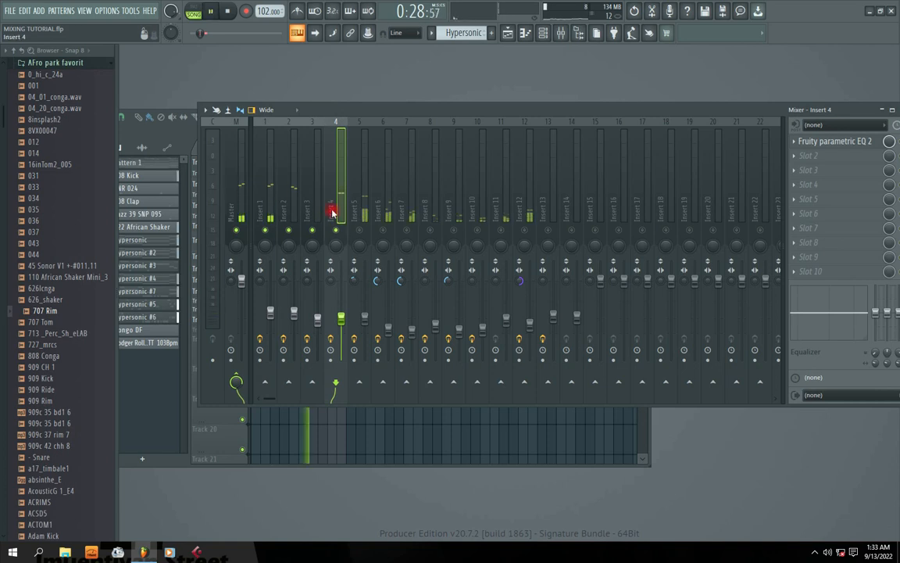
left_click(795, 142)
mouse_move(794, 155)
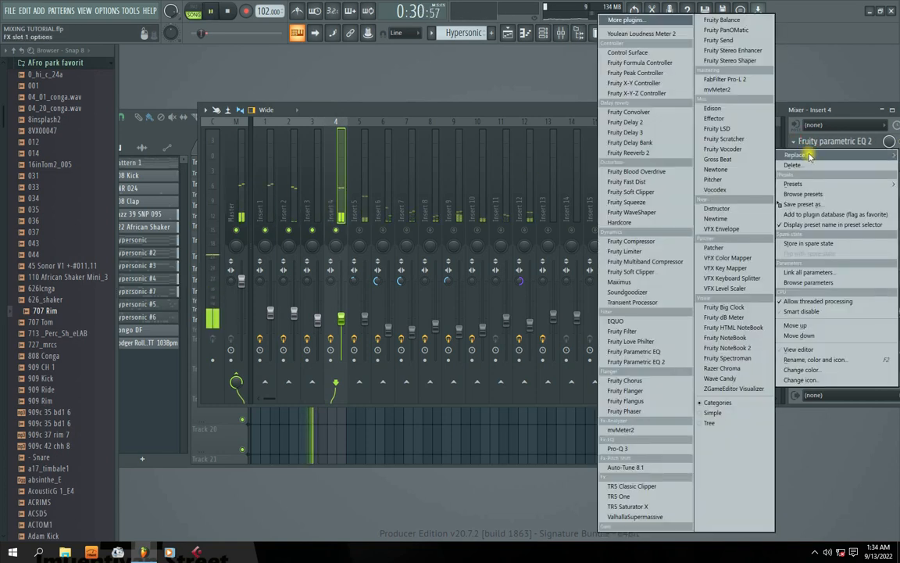
left_click(653, 365)
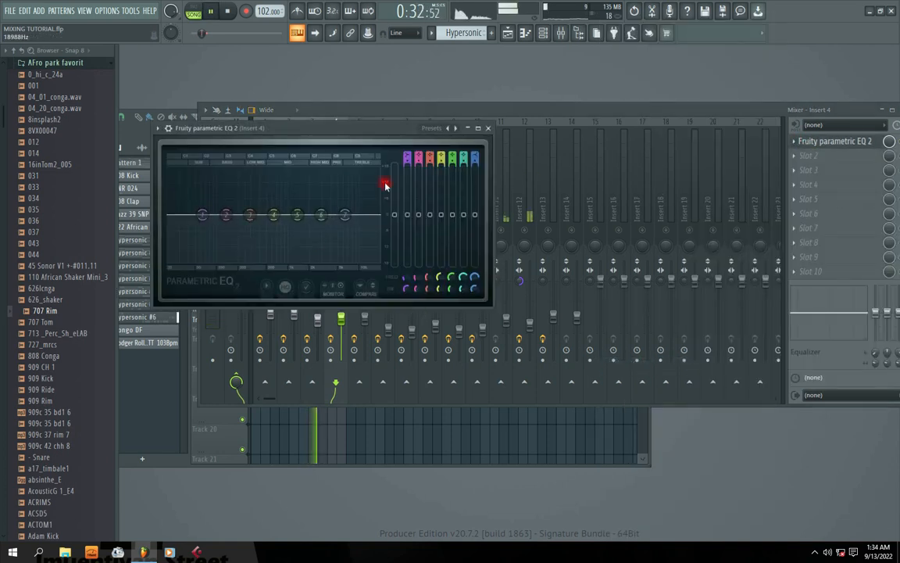
left_click(455, 130)
left_click(490, 185)
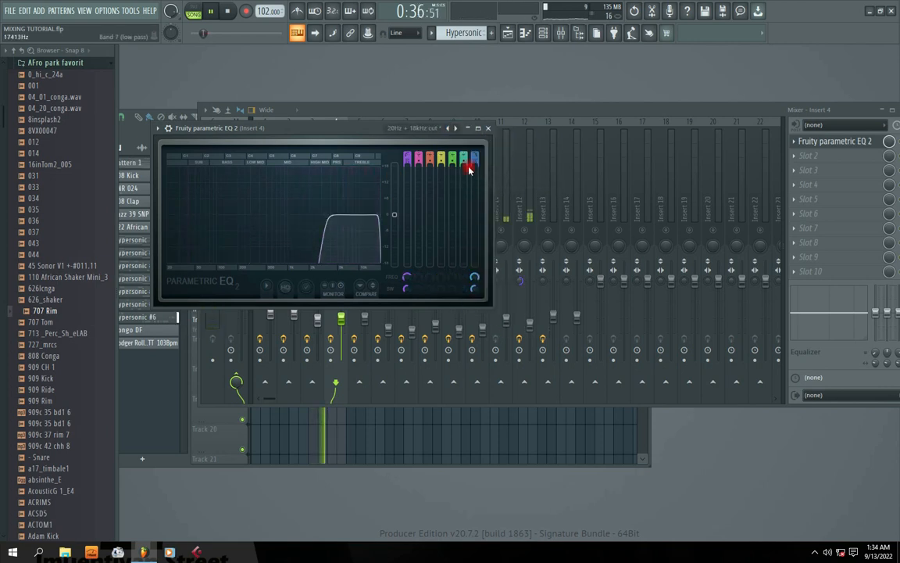
Close Insert 4's EQ, select Insert 5 and readjust its volume fader against the mix
left_click(488, 129)
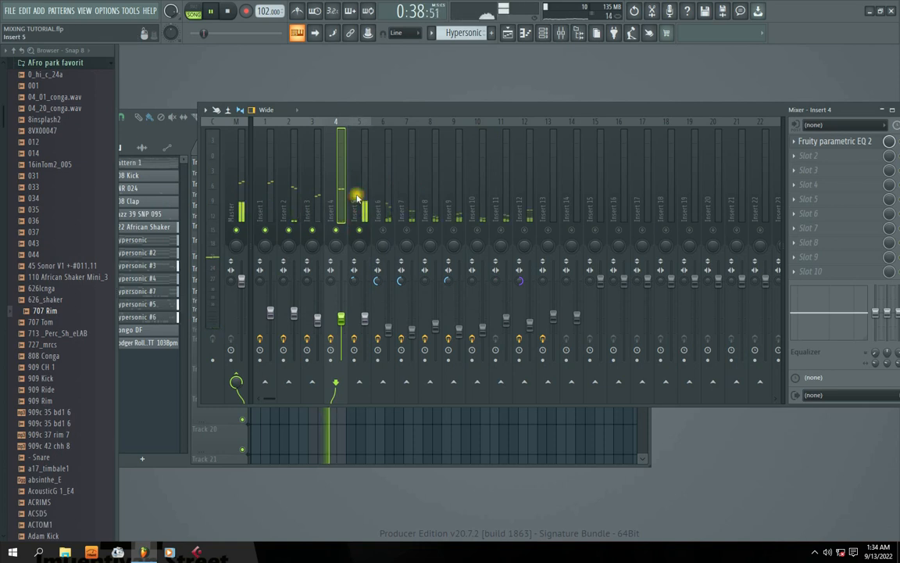
left_click(359, 197)
left_click_drag(364, 316, 365, 327)
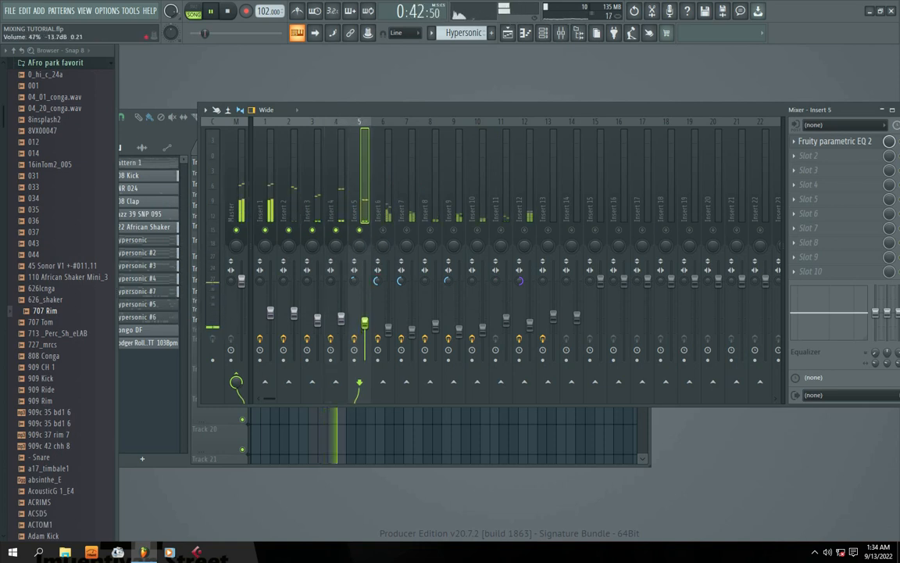
left_click_drag(364, 332, 365, 317)
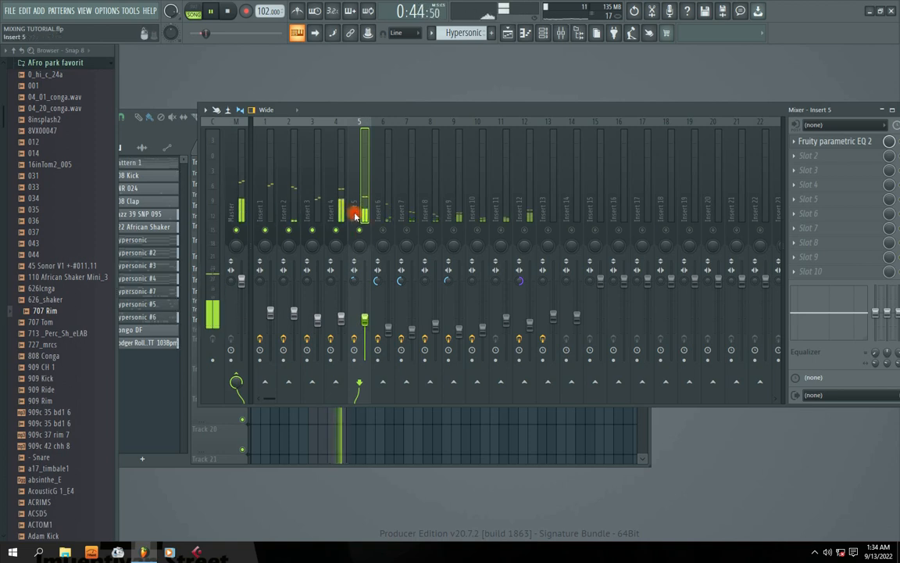
Replace the EQ on Insert 5 with a fresh Fruity Parametric EQ 2 and load the 20Hz + 18kHz cut preset
key("space")
right_click(819, 143)
mouse_move(819, 156)
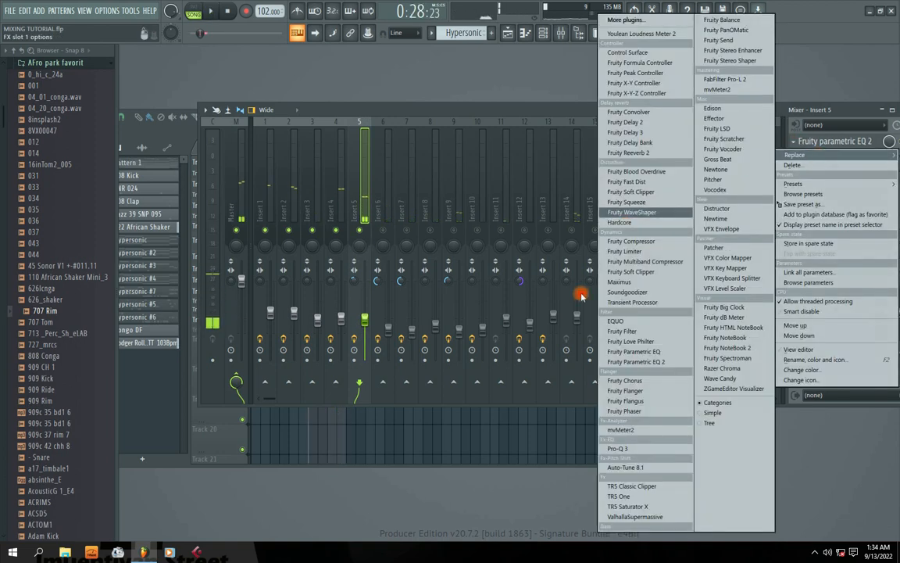
left_click(644, 361)
key("space")
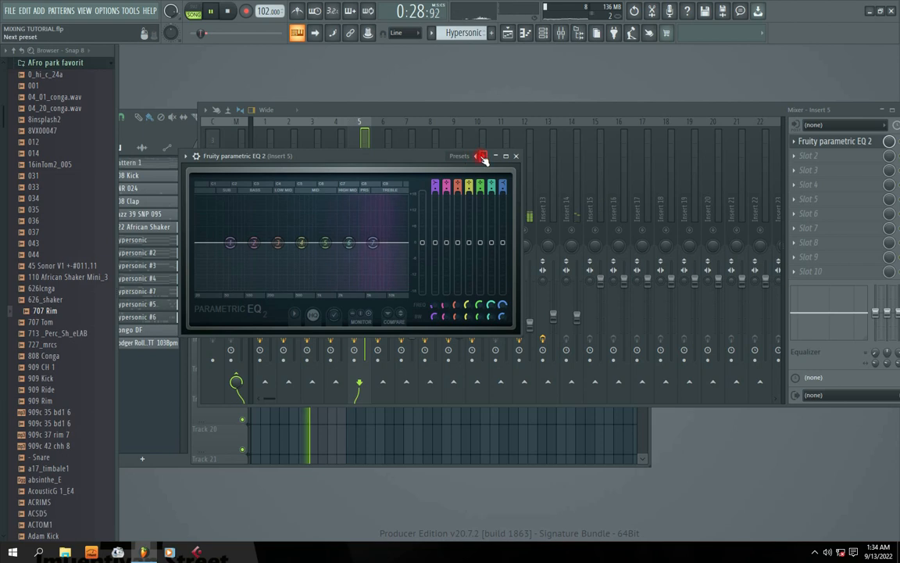
left_click(483, 159)
left_click(510, 207)
Raise Insert 5's high-pass into the high-mid range, close the EQ and resume playback
key("space")
left_click_drag(189, 247, 341, 244)
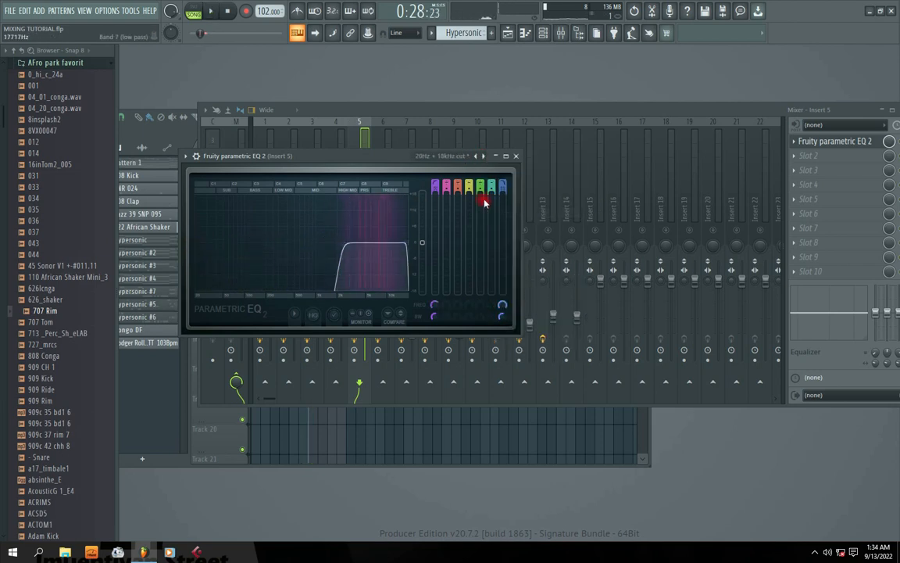
left_click(515, 156)
key("space")
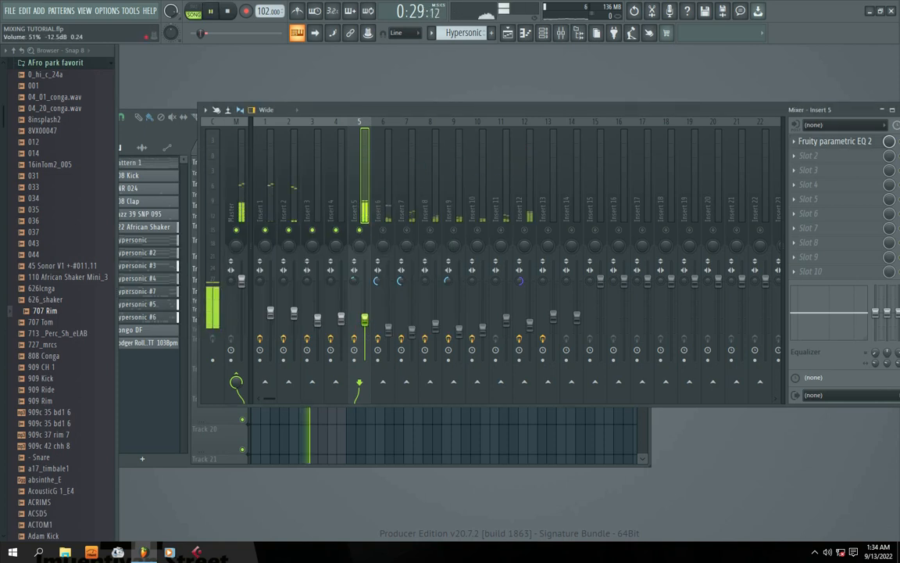
Unmute and select Insert 6, replace its EQ with a fresh Fruity Parametric EQ 2 and load the 20Hz + 18kHz cut preset
left_click(386, 228)
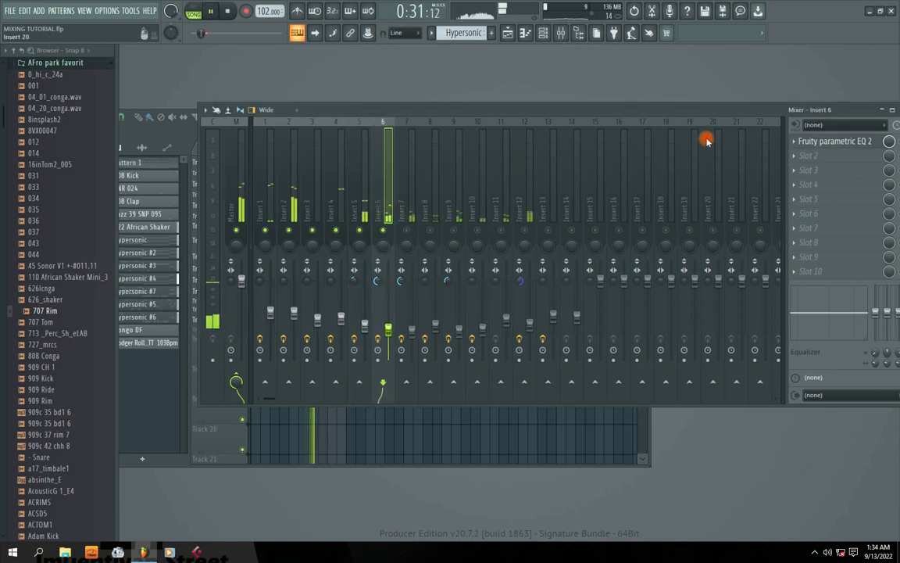
left_click(794, 142)
mouse_move(795, 155)
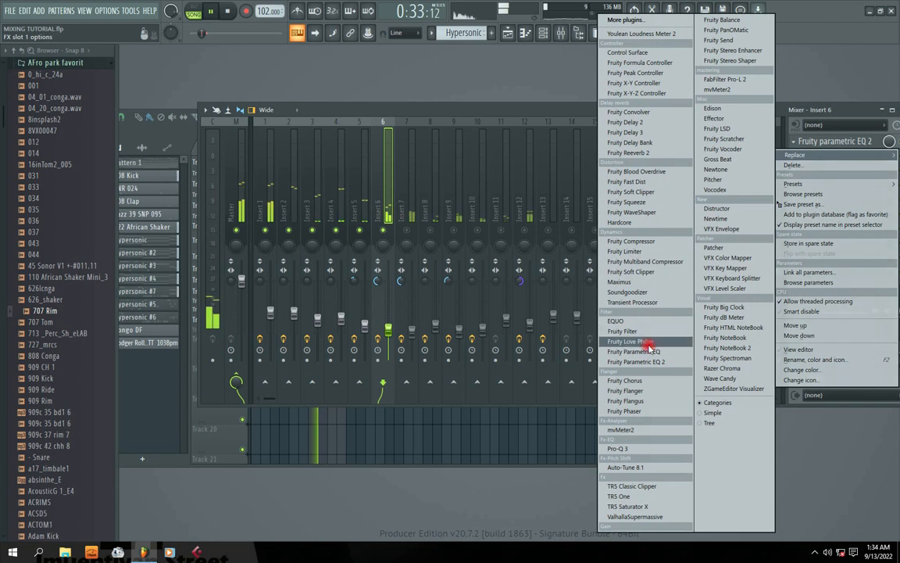
left_click(652, 365)
left_click(514, 184)
left_click(549, 236)
Raise Insert 6's high-pass into the bass range and lower its low-pass to about 2.1 kHz
left_click_drag(225, 269, 273, 271)
left_click_drag(436, 274, 376, 261)
key("space")
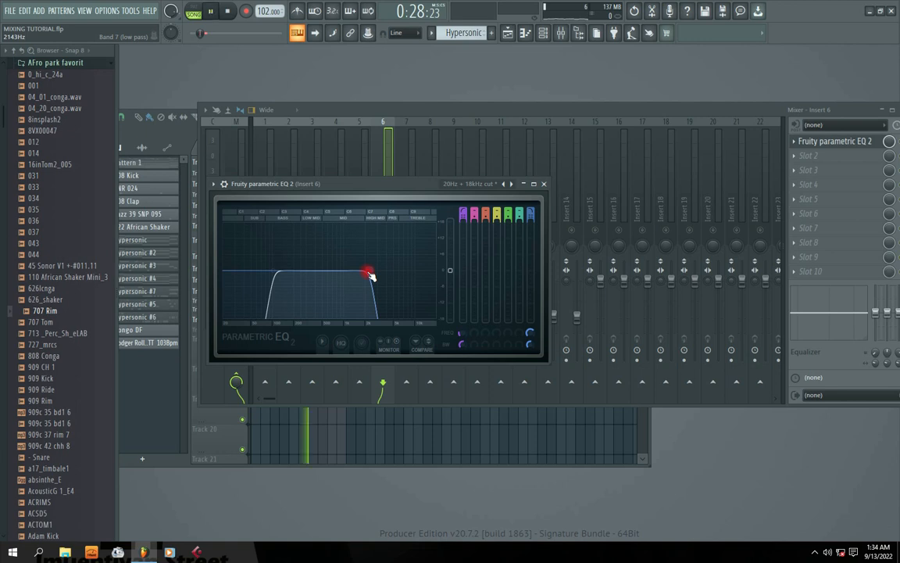
key("space")
Fine-tune Insert 6's high-pass by ear, settling it in the upper bass range, and close the EQ
left_click_drag(278, 277, 324, 271)
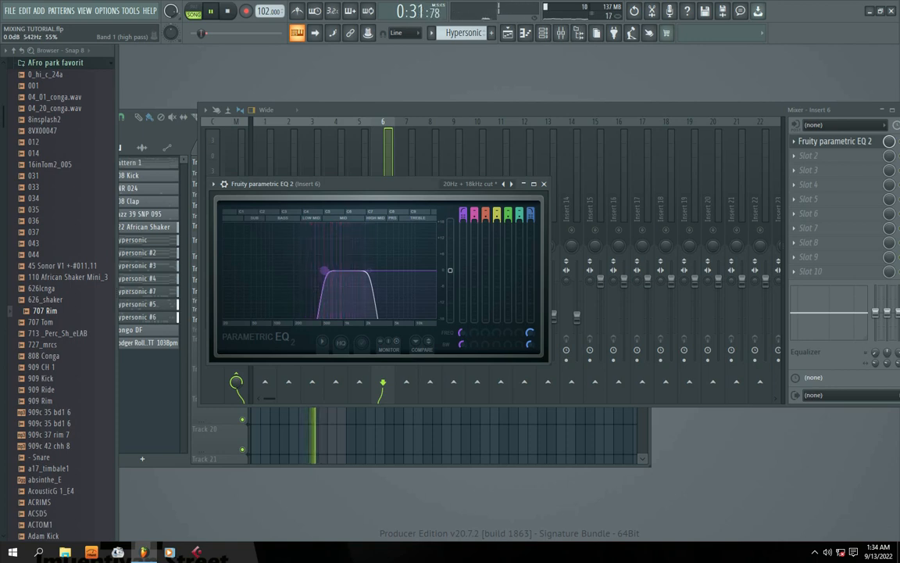
key("space")
left_click_drag(328, 273, 282, 271)
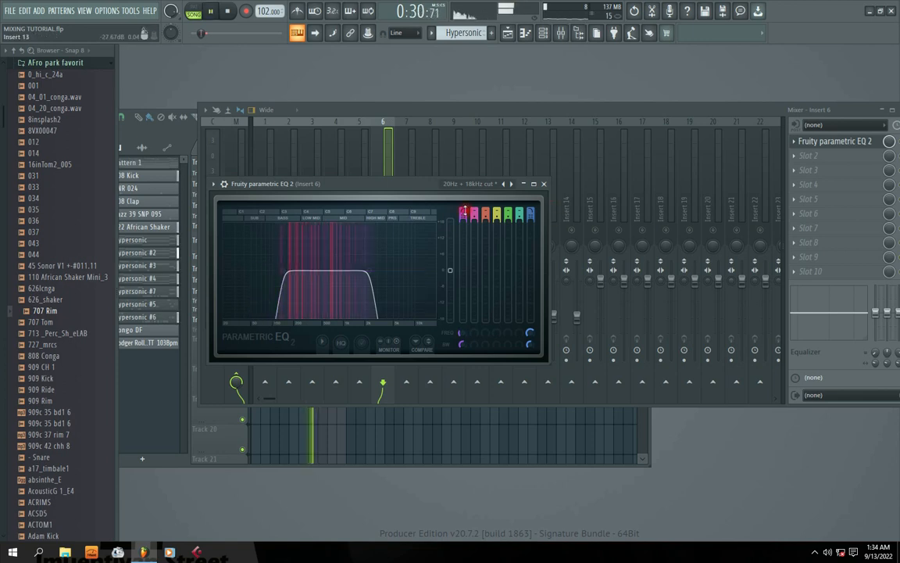
left_click(545, 184)
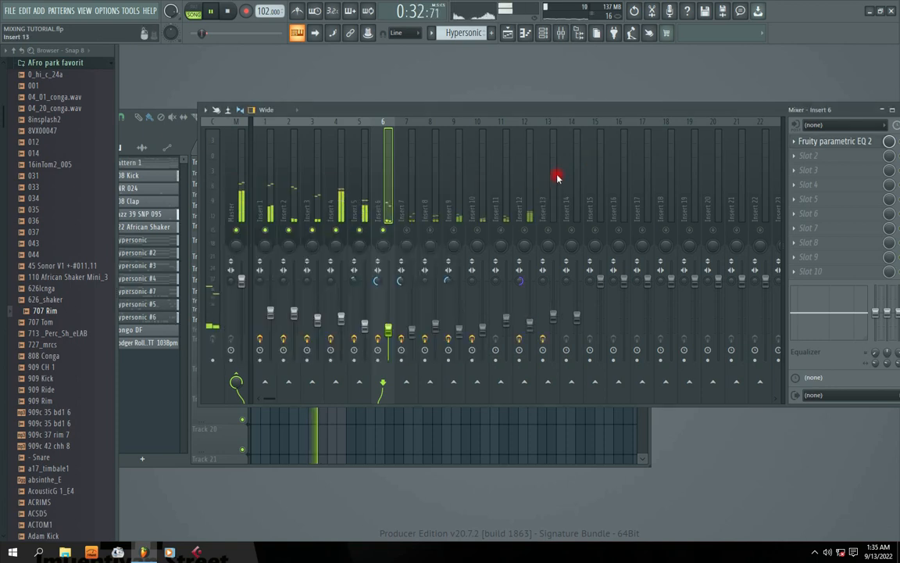
Unmute and select Insert 7 and readjust its volume fader against the mix
left_click(410, 331)
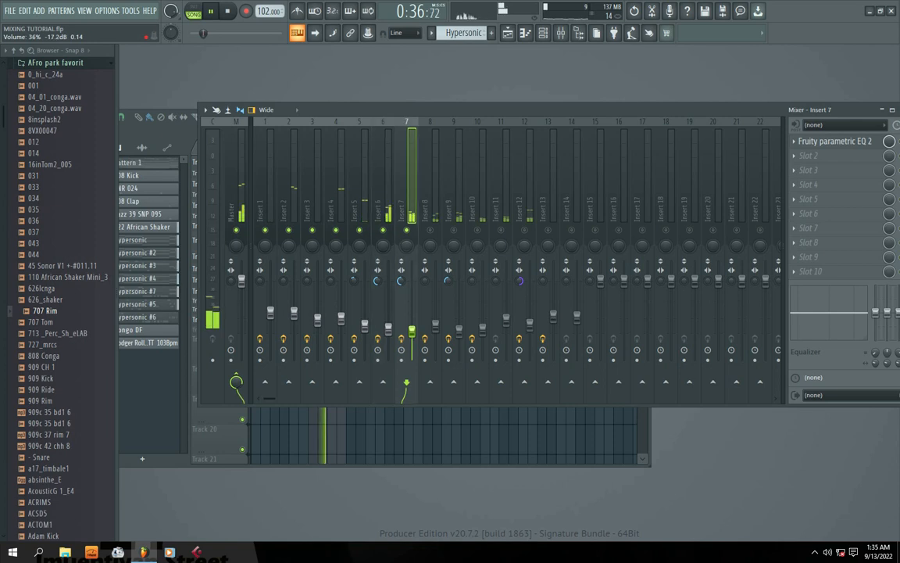
mouse_move(412, 335)
left_mouse_down()
mouse_move(412, 310)
mouse_move(412, 339)
left_mouse_up()
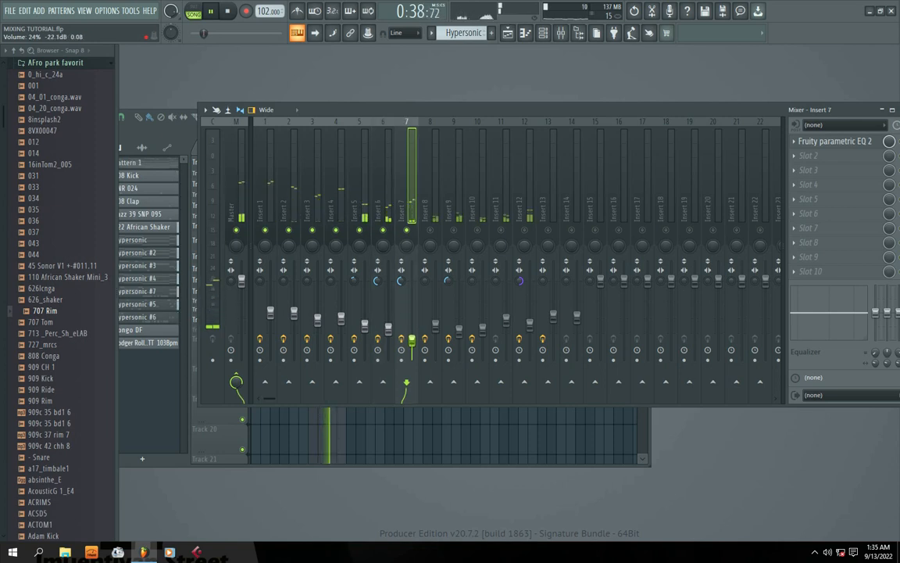
left_click(794, 141)
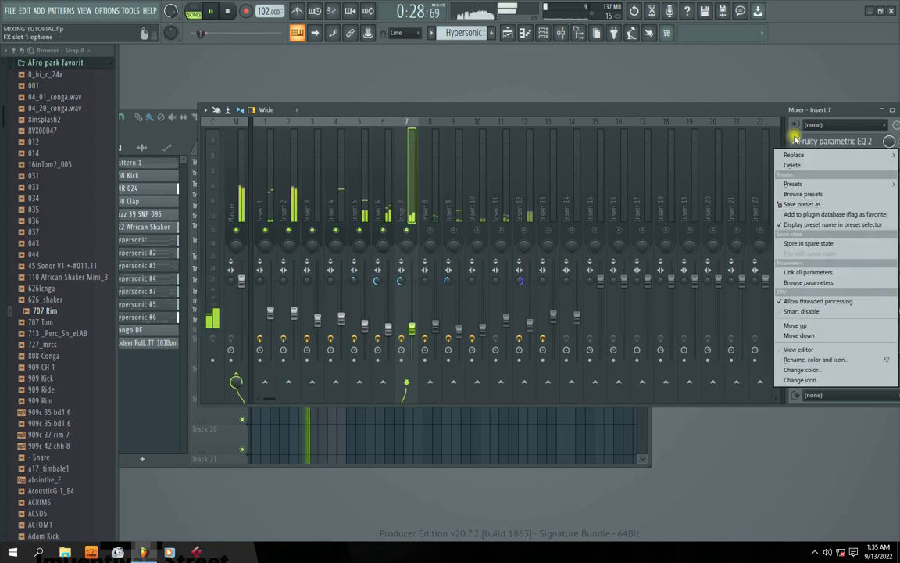
mouse_move(795, 155)
left_click(634, 351)
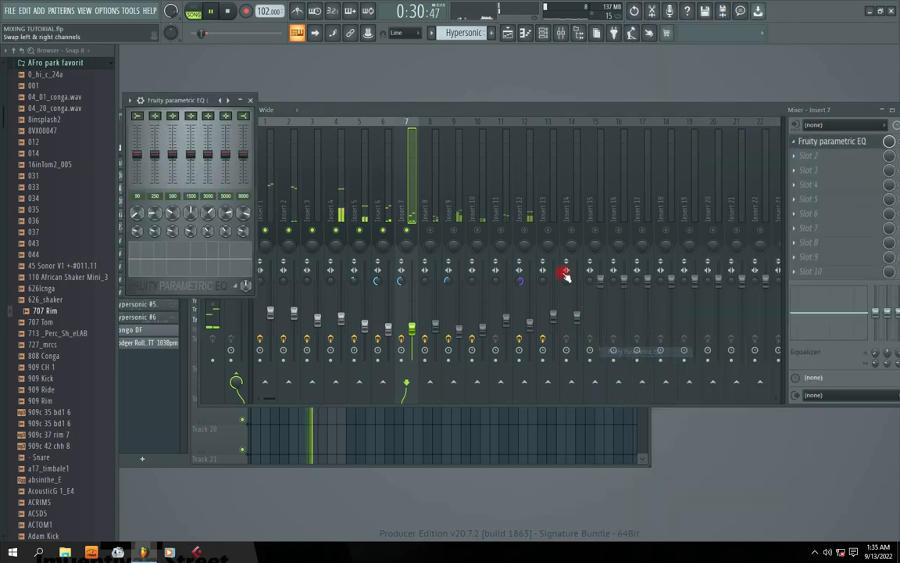
left_click(252, 102)
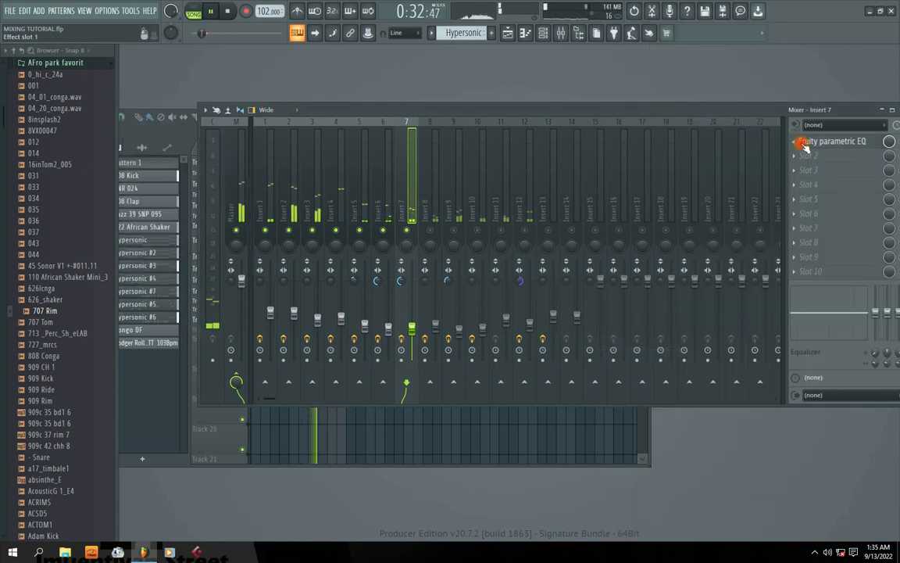
Replace the effect on Insert 7 with Fruity Parametric EQ 2 and load a preset with low and high cuts
left_click(804, 146)
mouse_move(795, 155)
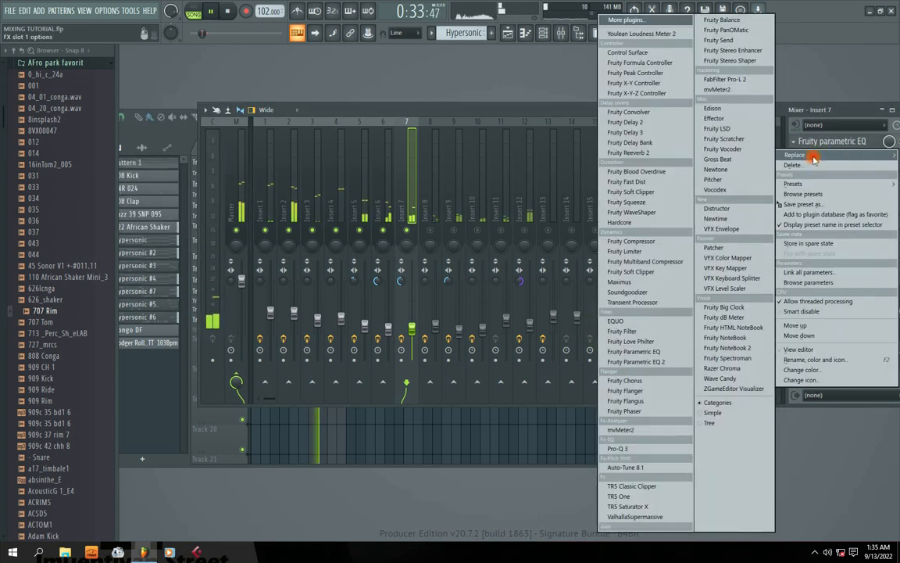
left_click(659, 361)
left_click(428, 100)
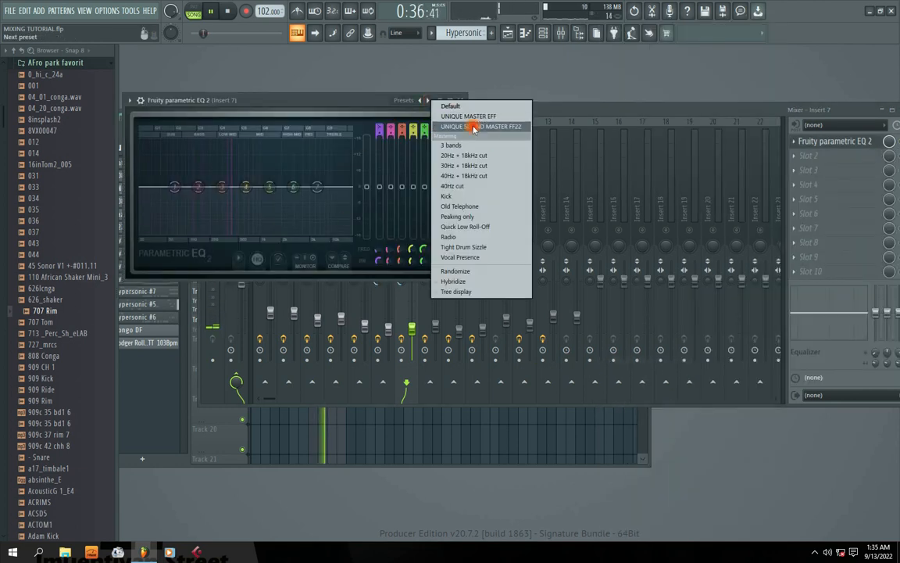
left_click(474, 124)
Raise Insert 7's high-pass slightly, lower its low-pass to the upper mids and close the EQ
mouse_move(170, 180)
left_mouse_down()
mouse_move(148, 195)
mouse_move(179, 188)
left_mouse_up()
left_click_drag(353, 190, 274, 188)
left_click(460, 101)
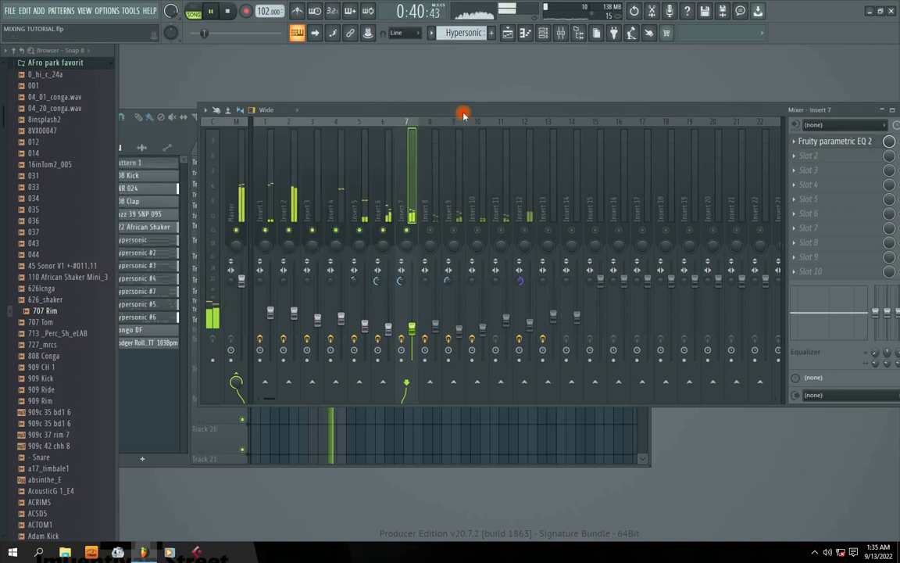
Unmute and select Insert 8, replace its EQ with a fresh Fruity Parametric EQ 2 and load the 20Hz + 18kHz cut preset
left_click(425, 212)
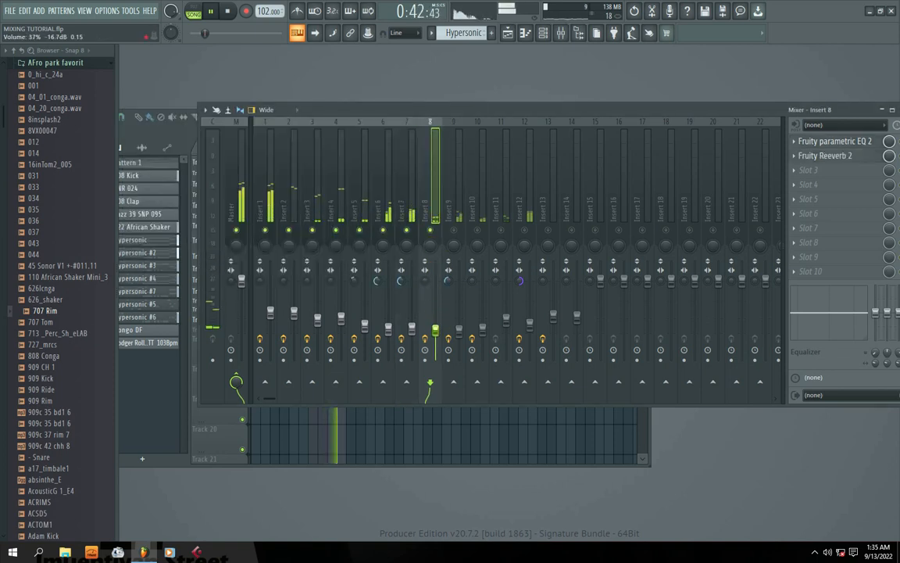
left_click(809, 142)
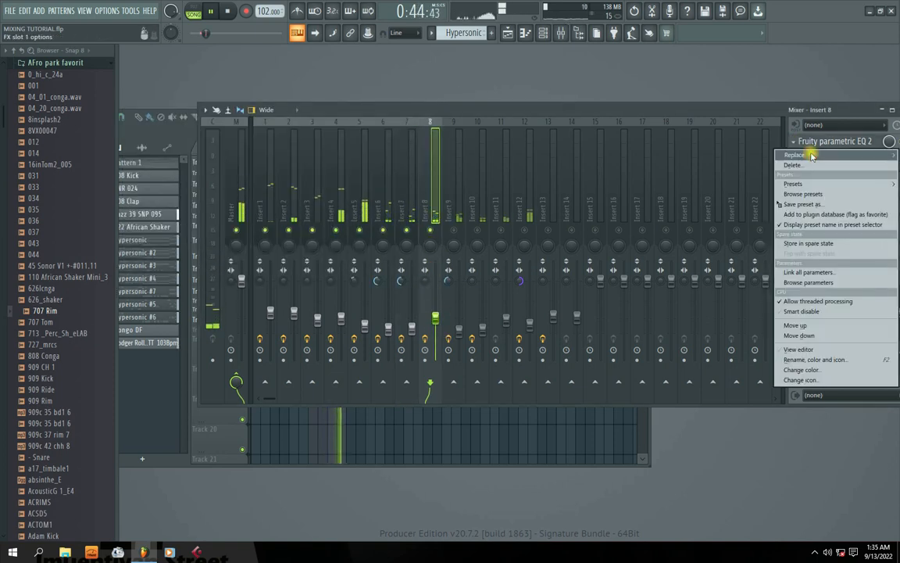
mouse_move(797, 154)
left_click(649, 365)
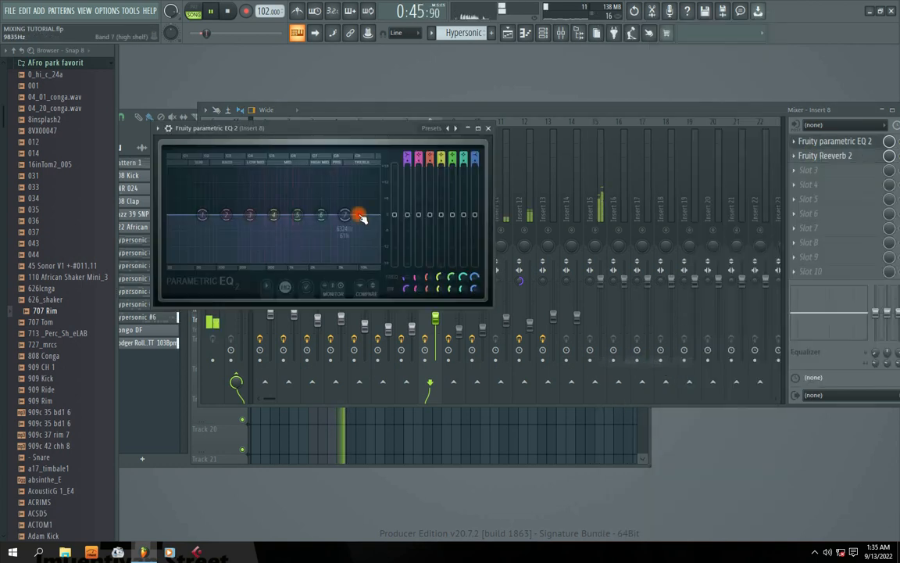
left_click(458, 128)
left_click(503, 187)
Raise Insert 8's high-pass to the bass and low-mid border, lower its low-pass to about 6.5 kHz and close the EQ
left_click_drag(169, 216, 239, 215)
left_click_drag(380, 215, 345, 215)
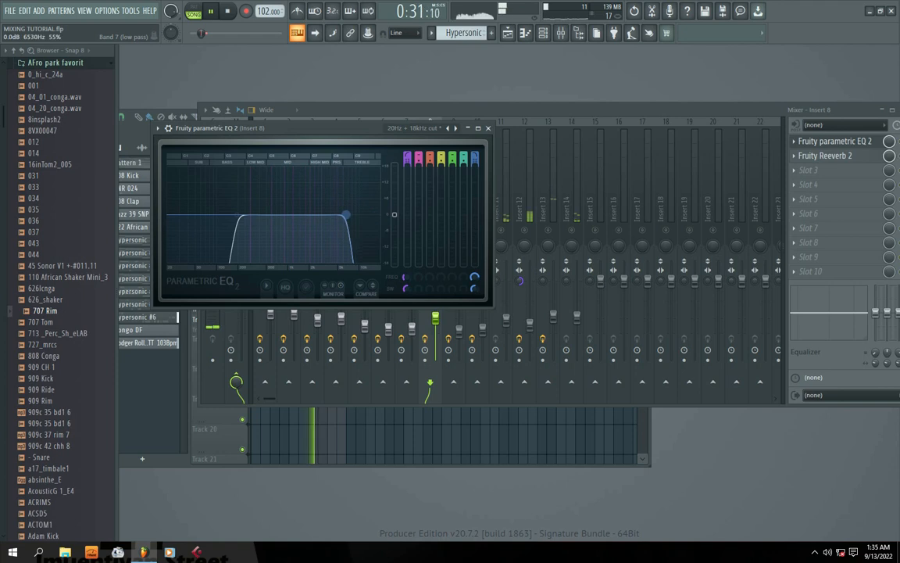
left_click(489, 129)
Unmute and select Insert 9 and replace its EQ with a fresh Fruity Parametric EQ 2
left_click(452, 208)
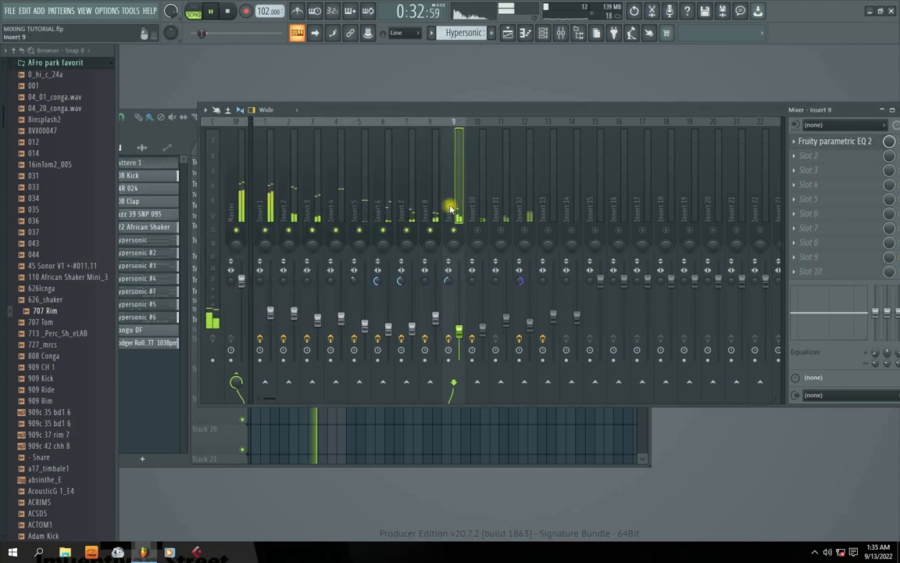
left_click(808, 143)
mouse_move(794, 155)
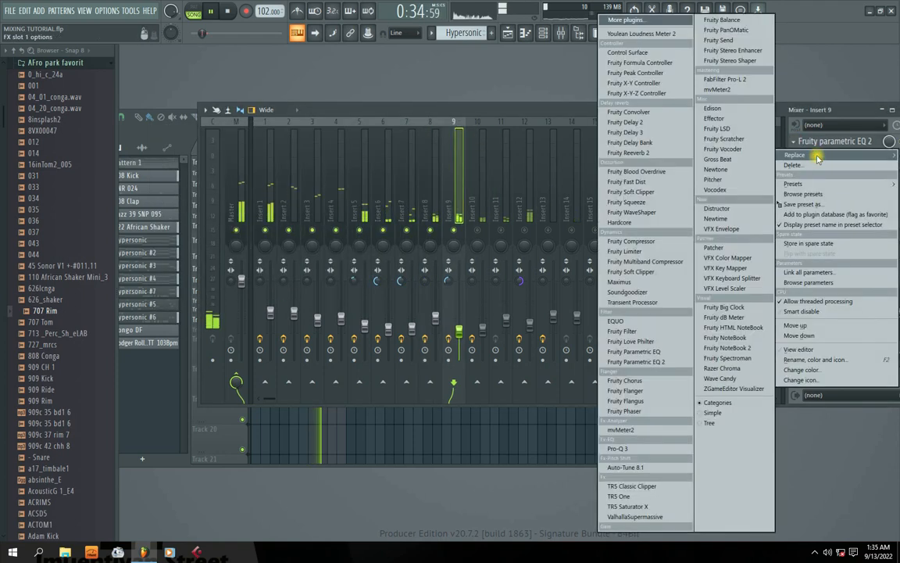
left_click(637, 362)
Load the 20Hz + 18kHz cut preset in Insert 9's EQ and raise the high-pass into the low-mid range
right_click(485, 157)
left_click(518, 213)
left_click_drag(200, 244, 278, 243)
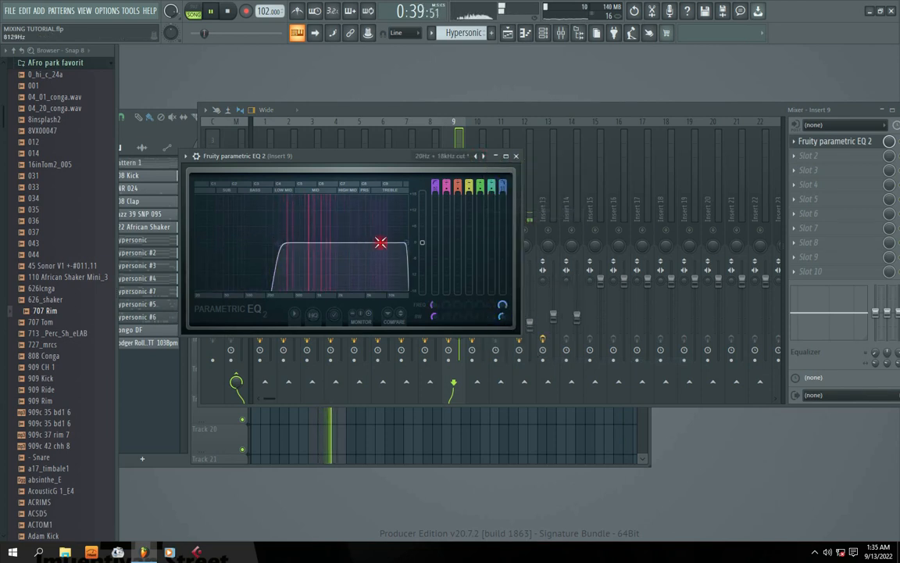
left_click(516, 155)
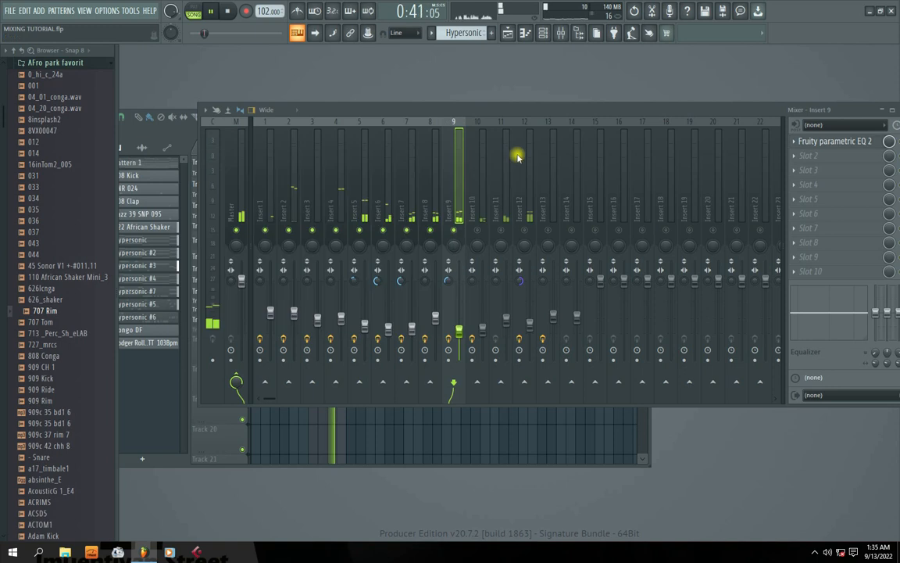
Unmute and select Insert 10 and raise its volume fader slightly
left_click(476, 207)
left_click_drag(482, 330, 482, 311)
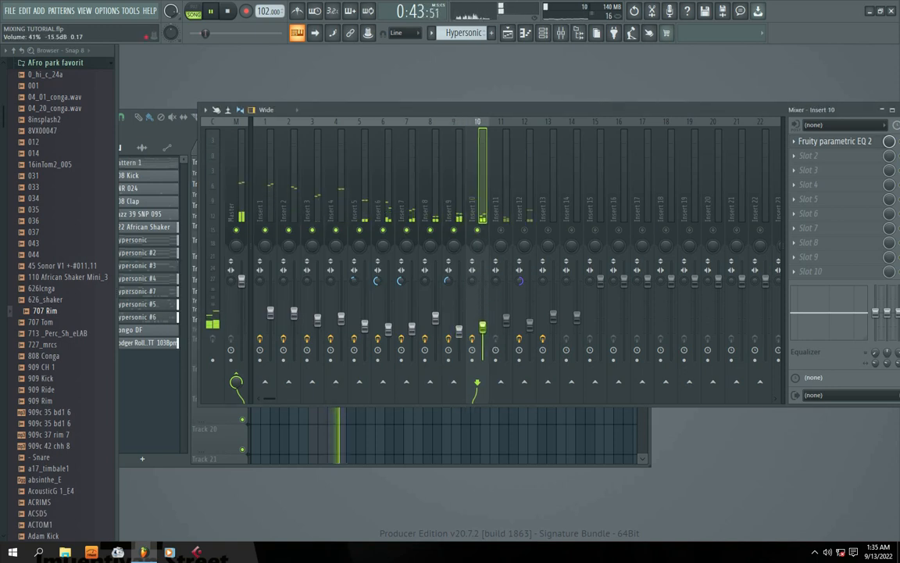
Replace the EQ on Insert 10 with a fresh Fruity Parametric EQ 2 and load the 20Hz + 18kHz cut preset
left_click(794, 141)
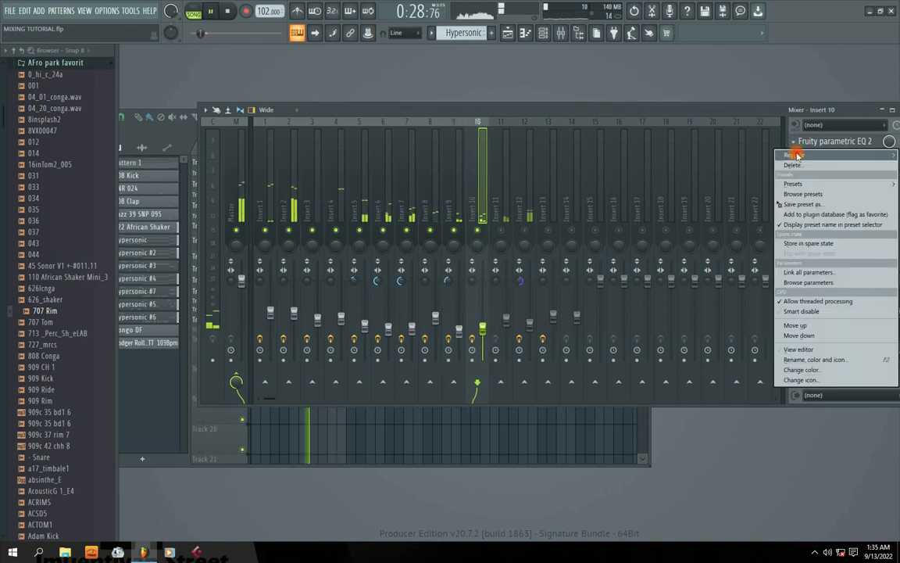
mouse_move(798, 155)
left_click(633, 362)
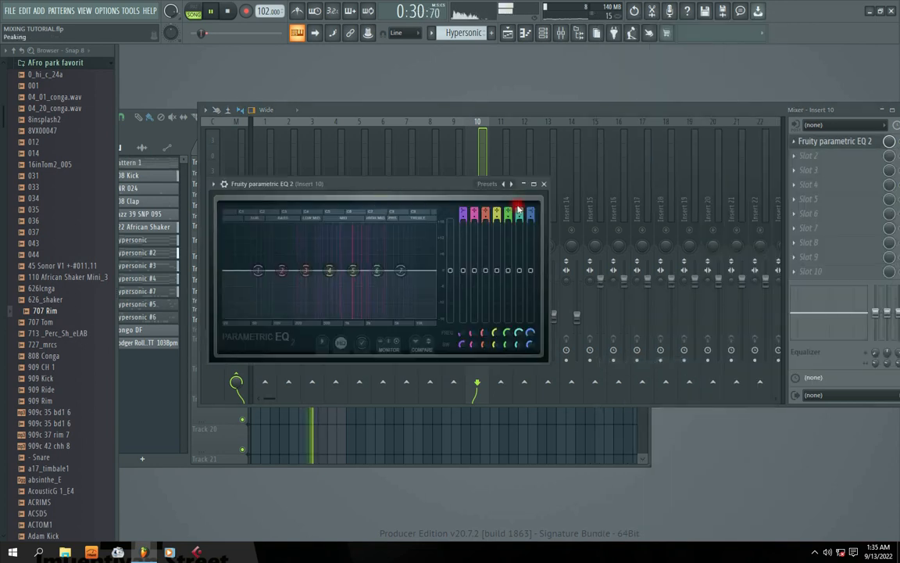
left_click(508, 183)
left_click(547, 239)
Raise Insert 10's high-pass to the upper bass range and lower its low-pass to the lower treble
left_click_drag(224, 277, 310, 273)
left_click_drag(443, 269, 409, 271)
key("space")
left_click_drag(305, 272, 288, 271)
key("space")
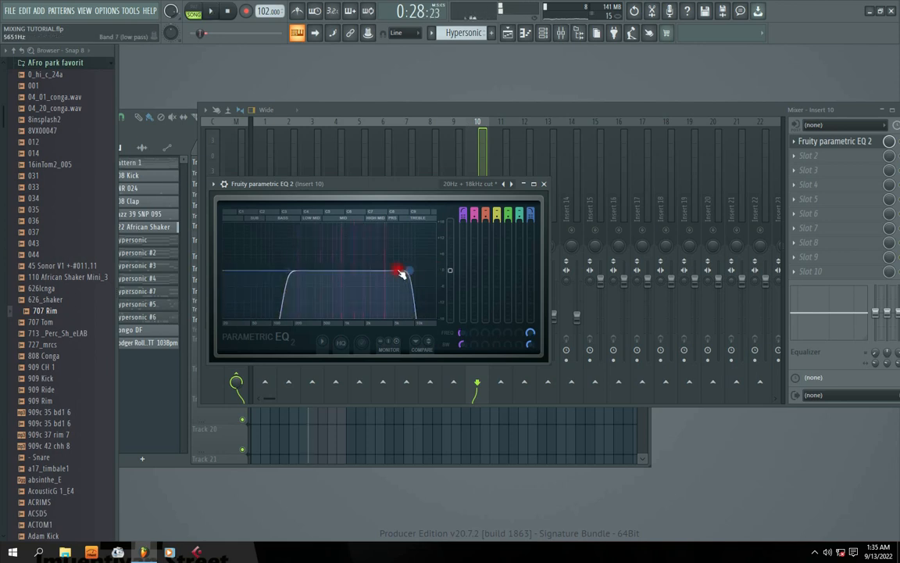
Fine-tune Insert 10's low-pass to about 6.5 kHz, nudge its high-pass up slightly and close the EQ
left_click_drag(405, 271, 404, 271)
left_click_drag(287, 271, 293, 270)
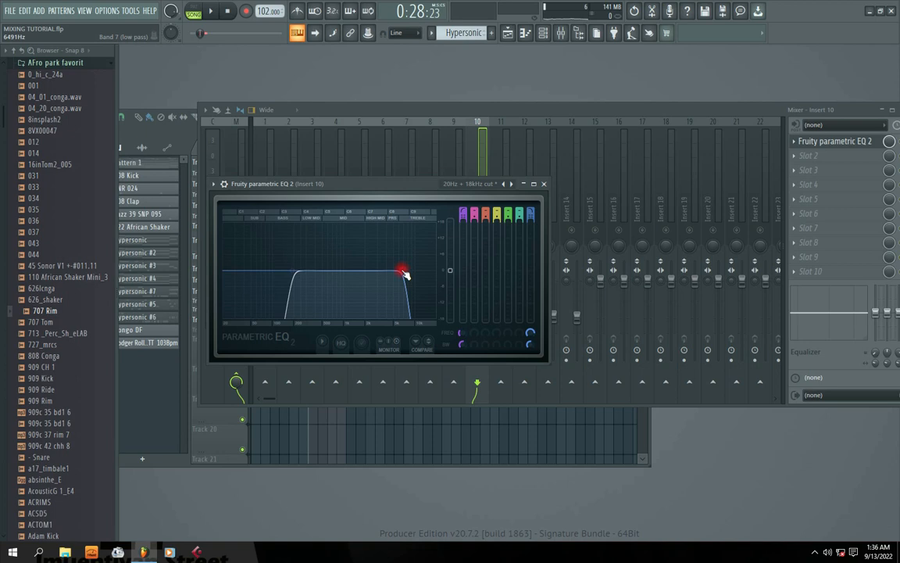
left_click(544, 186)
key("space")
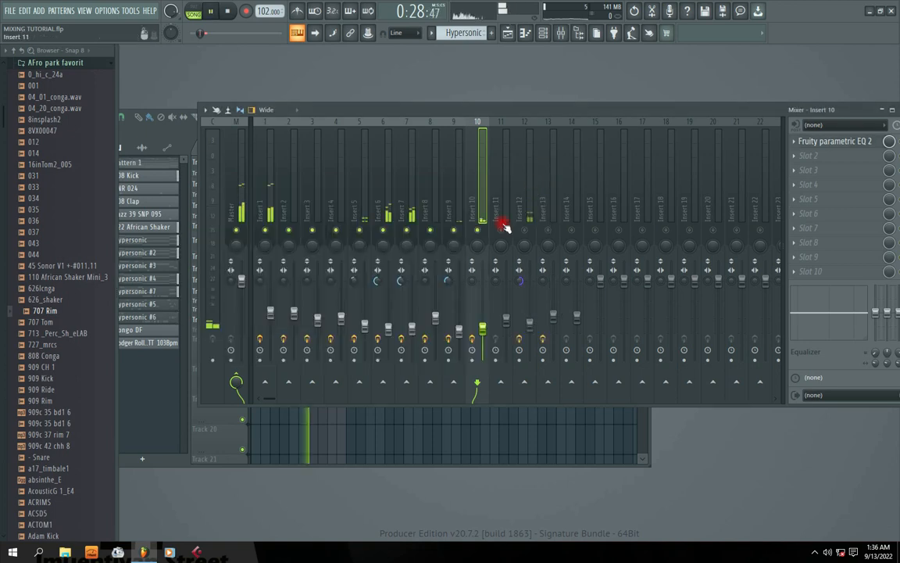
Unmute Insert 11, raise its volume fader slightly and add Fruity Parametric EQ 2 to its first effect slot
left_click(512, 257)
left_click_drag(506, 320, 507, 312)
left_click(810, 141)
mouse_move(793, 155)
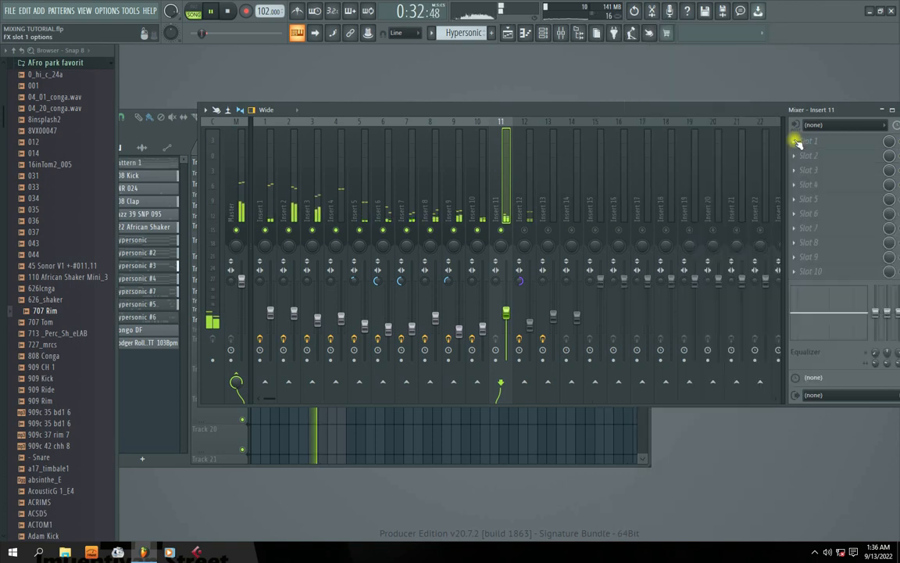
left_click(636, 361)
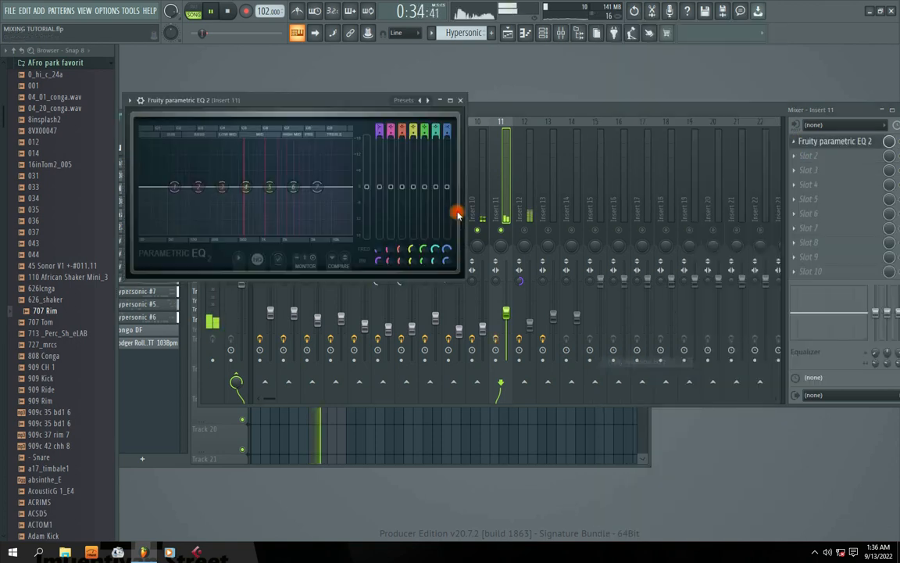
Load the 20Hz + 18kHz cut preset on Insert 11's EQ and raise its high-pass to the low-mid range
left_click(422, 100)
left_click(466, 156)
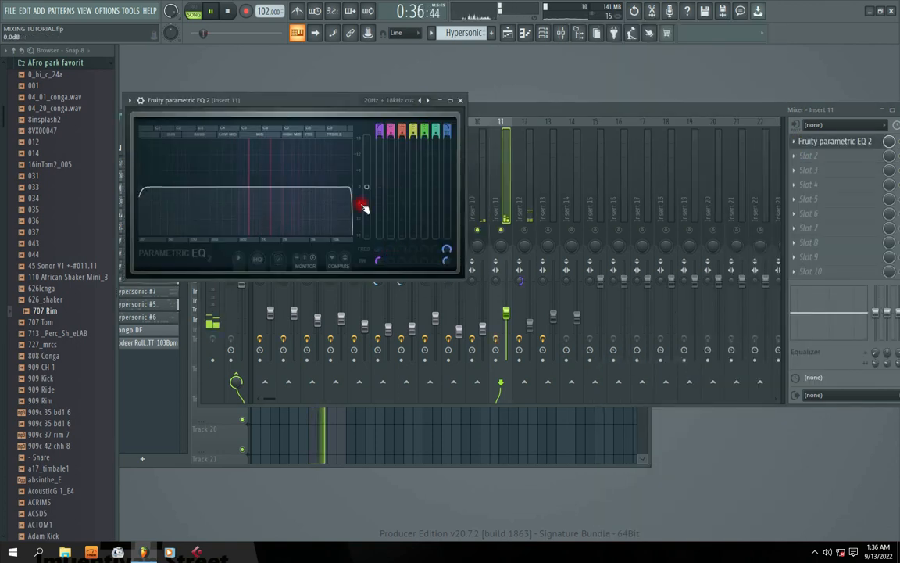
left_click_drag(140, 188, 223, 189)
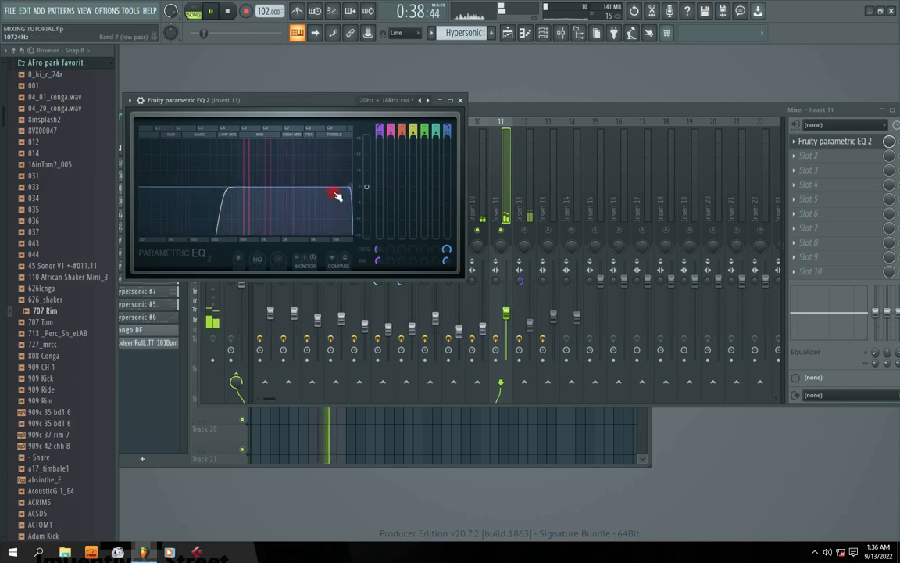
left_click(460, 101)
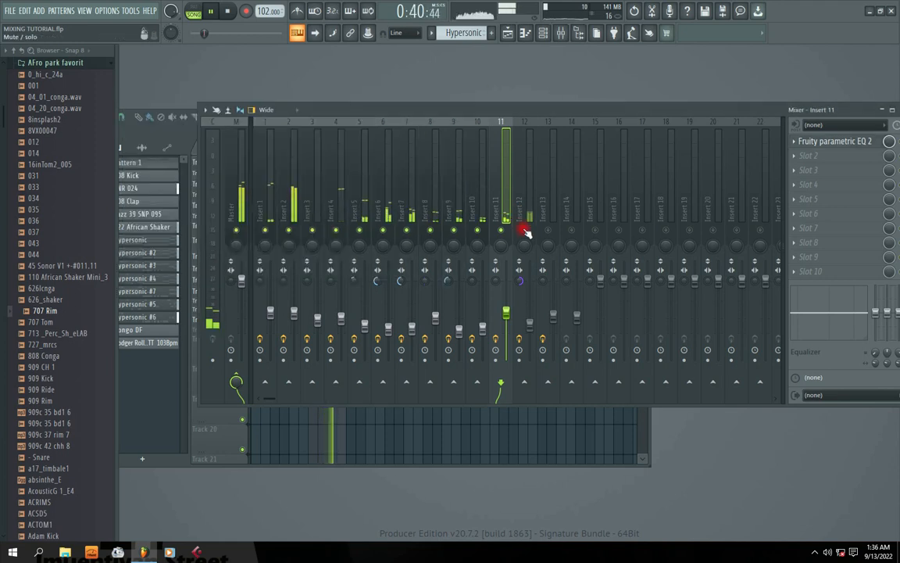
Unmute Insert 12 and replace its EQ with a fresh Fruity Parametric EQ 2 using the 20Hz + 18kHz cut preset
left_click(528, 223)
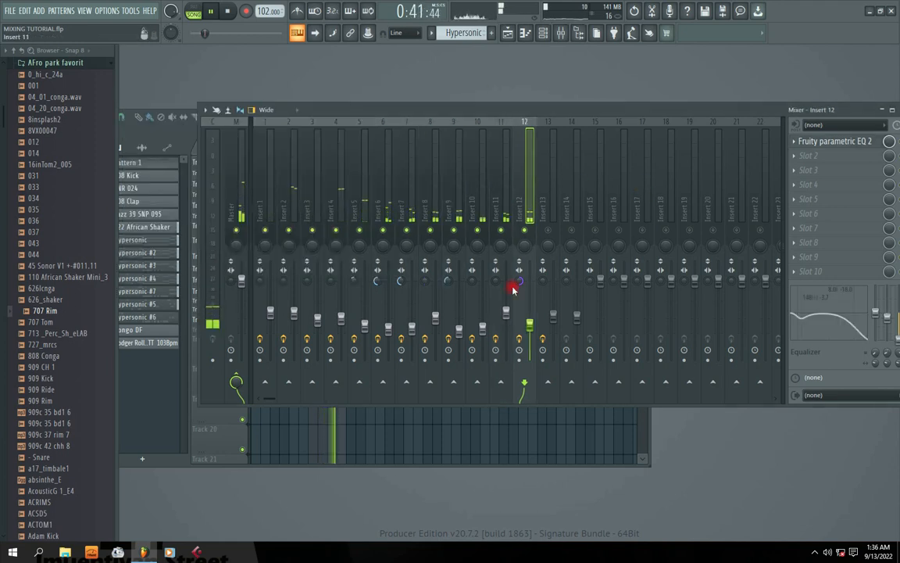
left_click(794, 141)
mouse_move(794, 154)
left_click(637, 361)
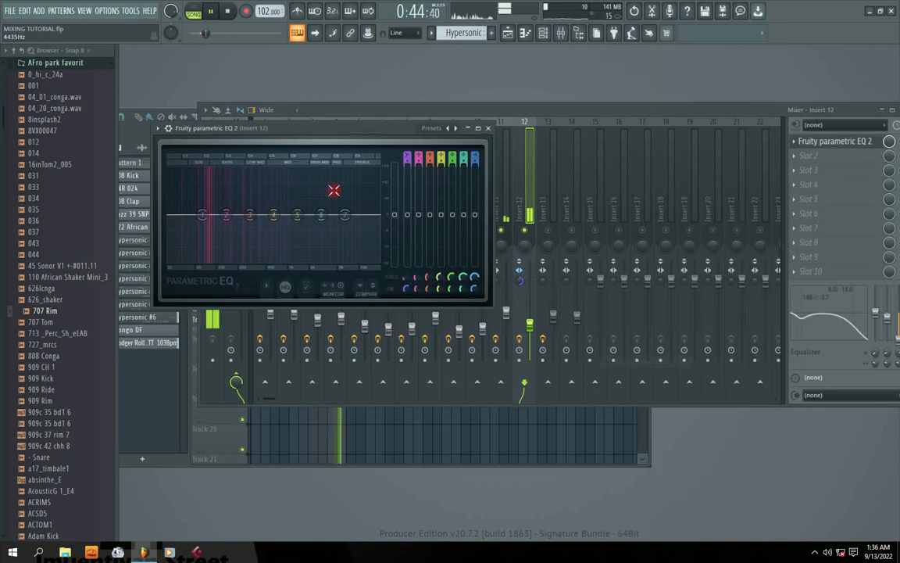
left_click(459, 128)
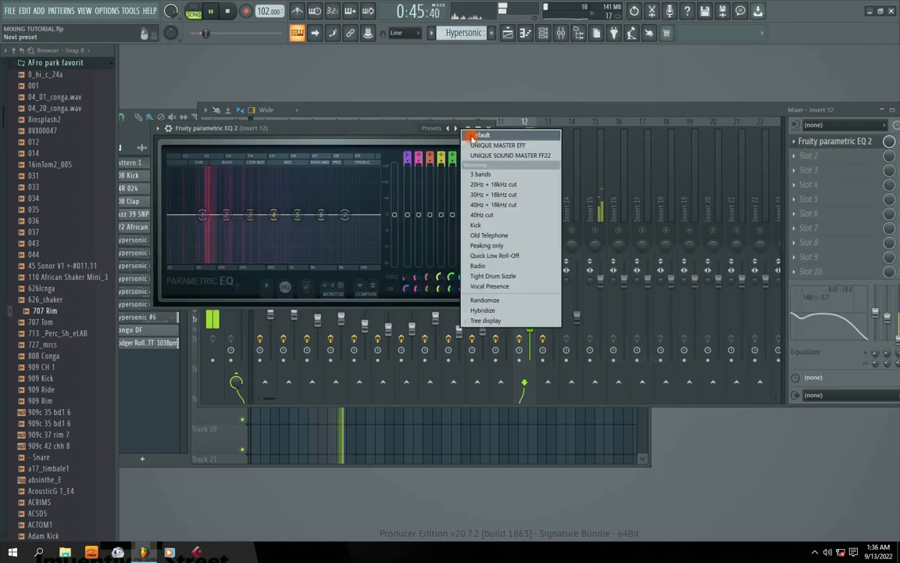
left_click(501, 173)
Lower Insert 12's low-pass to the lower mids, raise its high-pass slightly and close the EQ
left_click_drag(376, 221, 273, 218)
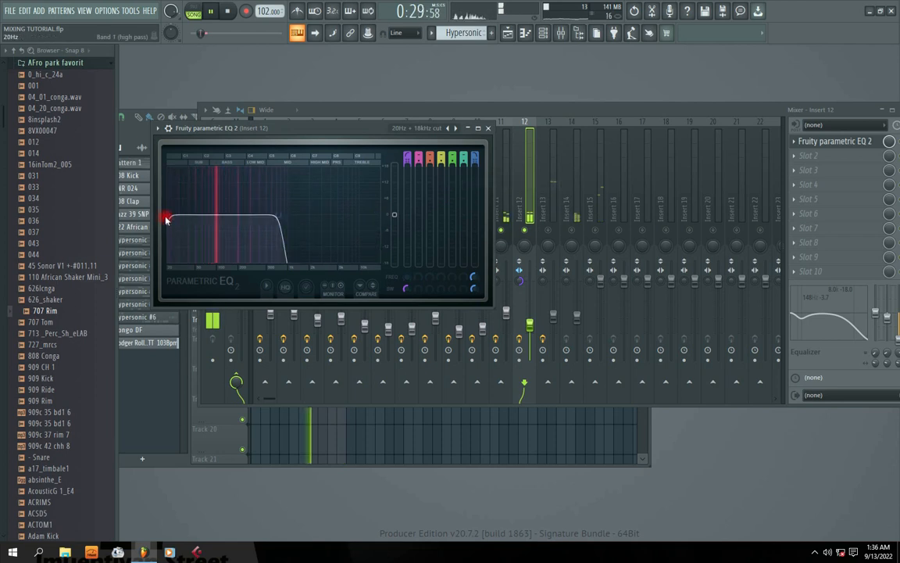
left_click_drag(172, 220, 180, 215)
left_click_drag(284, 215, 274, 215)
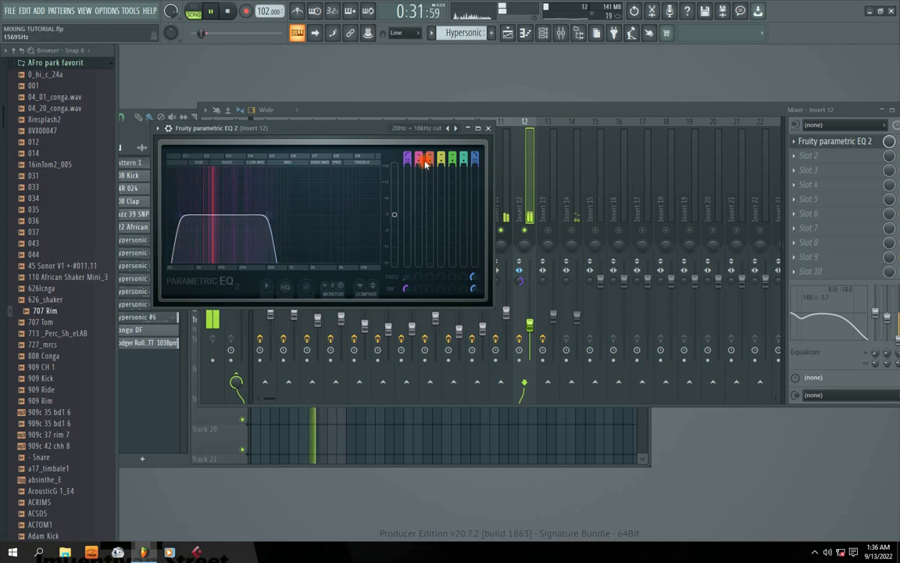
left_click(491, 129)
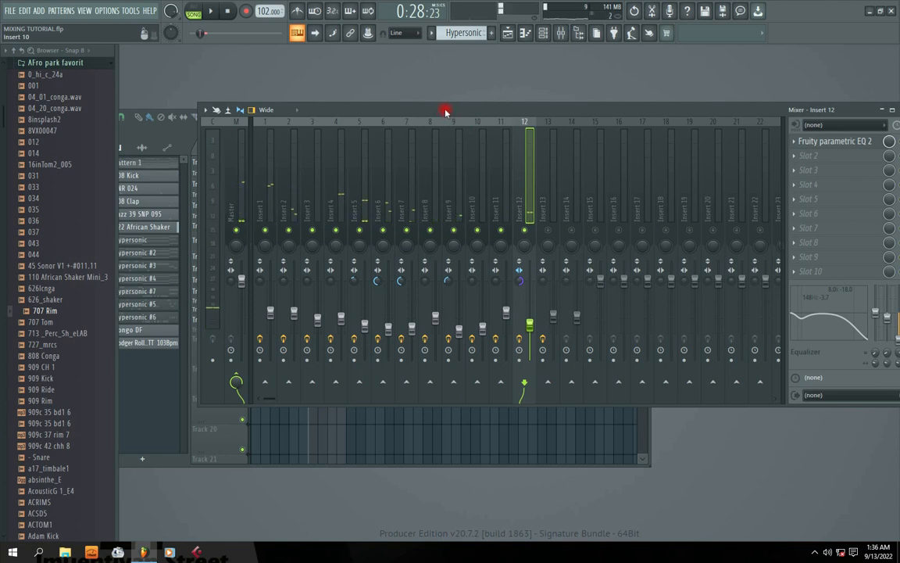
left_click_drag(445, 111, 600, 84)
left_click_drag(309, 117, 363, 100)
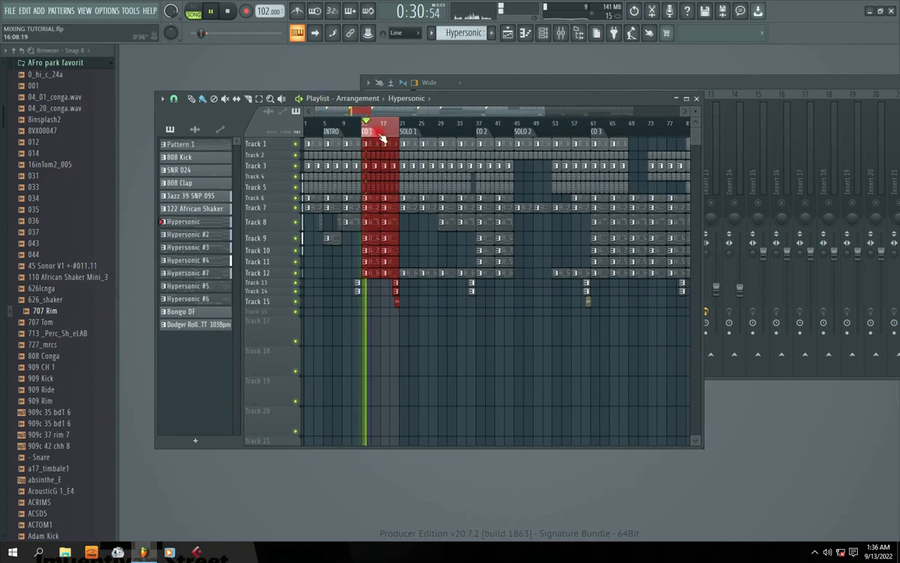
mouse_move(542, 96)
left_mouse_down()
mouse_move(548, 102)
mouse_move(512, 102)
mouse_move(560, 101)
left_mouse_up()
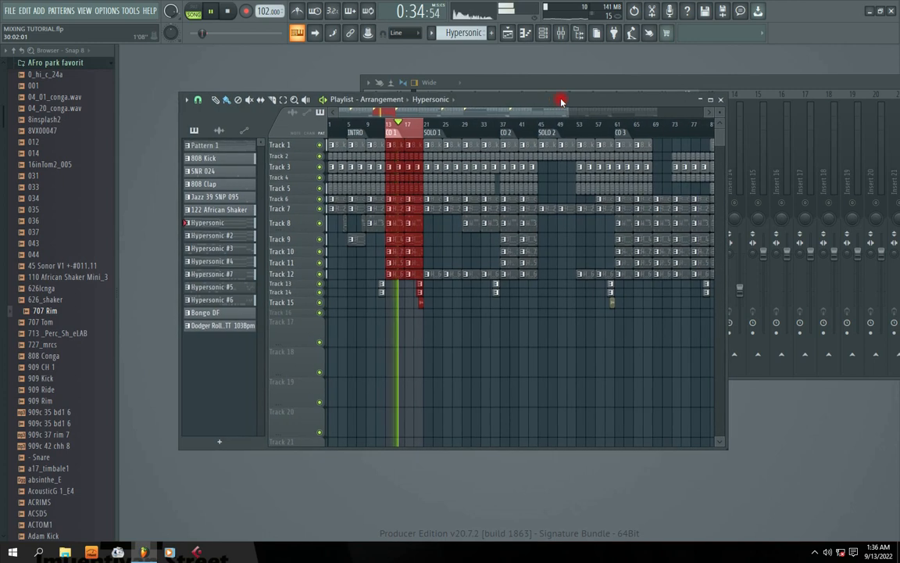
left_click(688, 84)
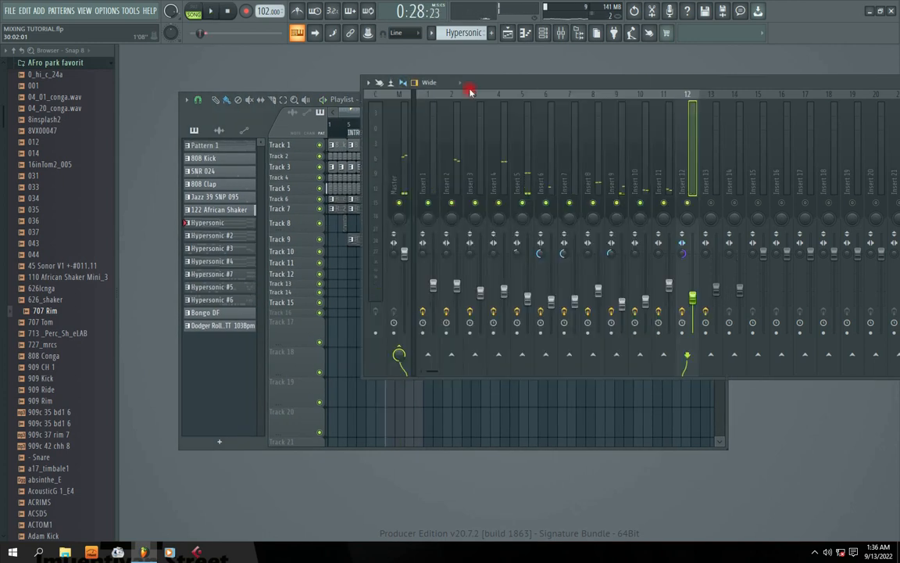
left_click_drag(576, 92, 378, 102)
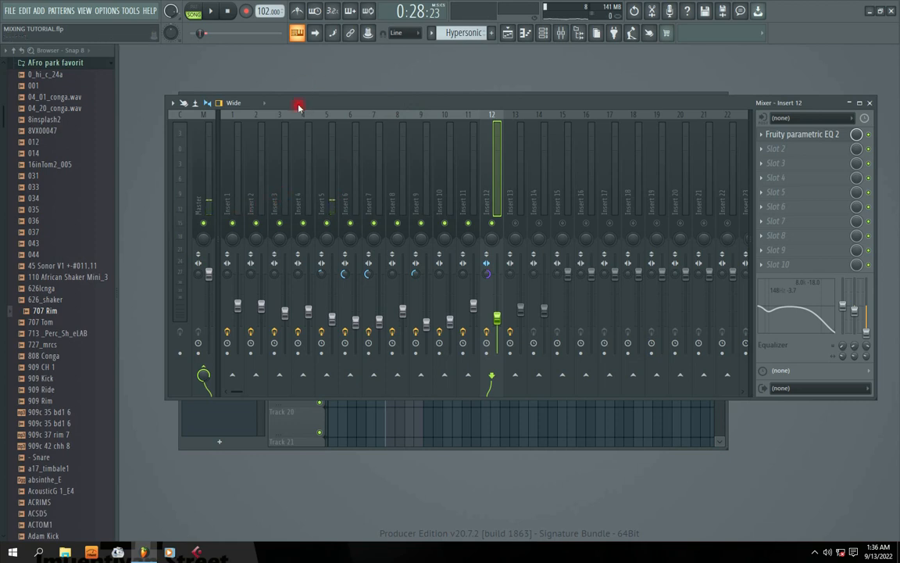
left_click_drag(298, 107, 346, 96)
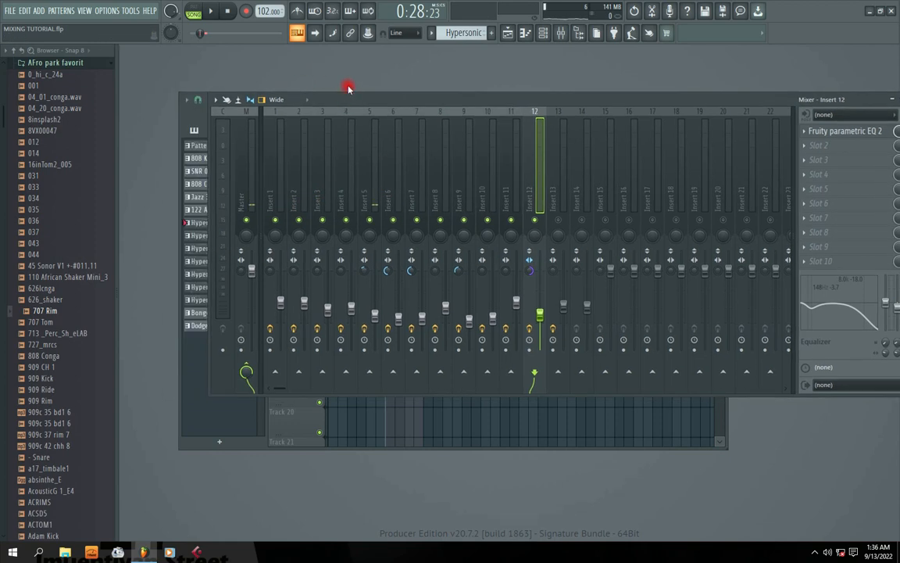
Unmute all mixer inserts through the solo toggle and start playback of the full beat
right_click(277, 220)
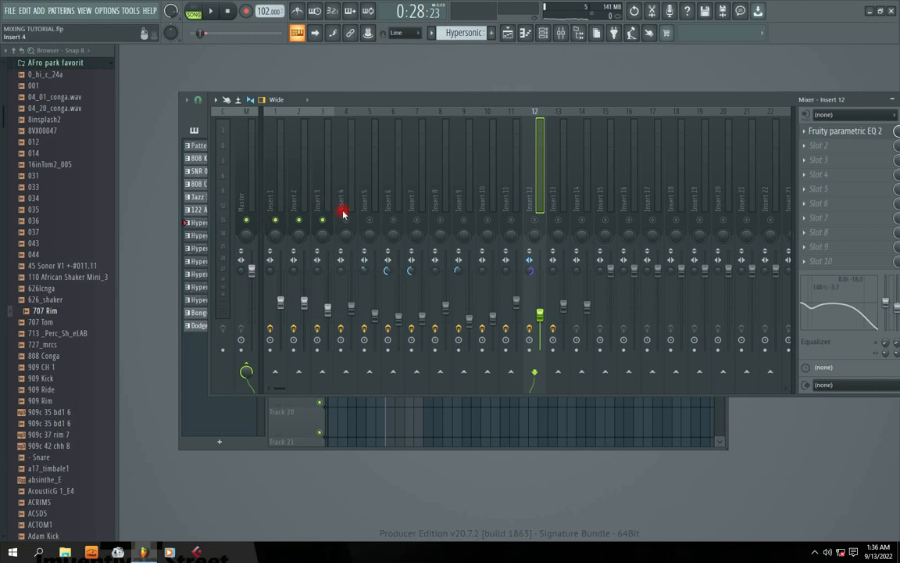
right_click(346, 221)
right_click(347, 222)
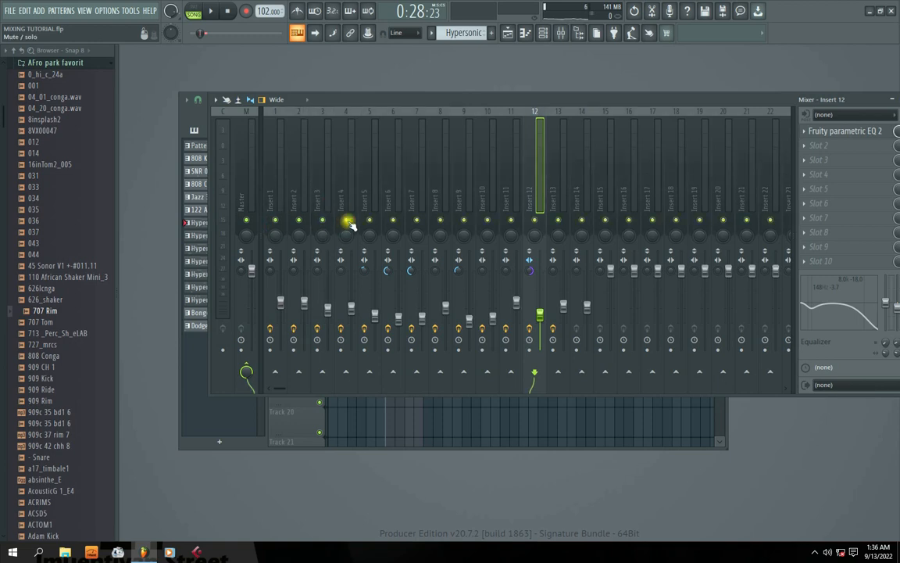
key("space")
Isolate Inserts 6 and 7 in the mixer so that only these two play
left_click(389, 203)
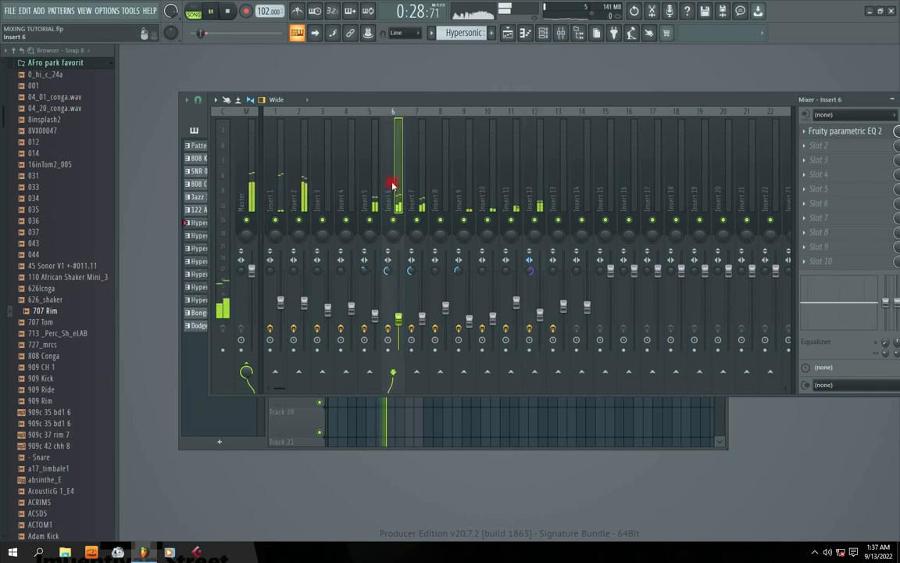
right_click(417, 222)
left_click(417, 222)
left_click(390, 204)
left_click_drag(430, 102, 459, 110)
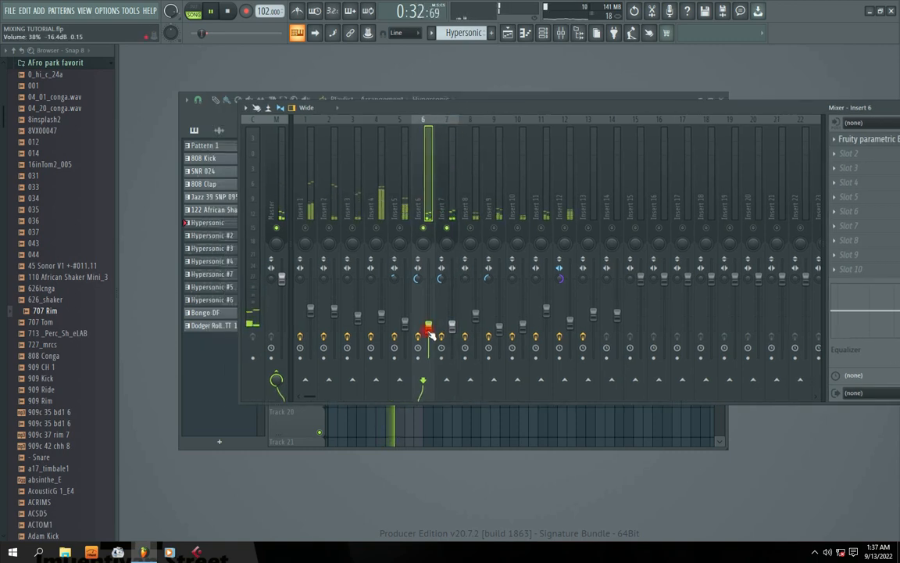
left_click(448, 217)
Open the channel rack and examine which Hypersonic patch feeds Insert 6, closing the instrument when done
left_click_drag(440, 111, 424, 179)
left_click_drag(469, 100, 775, 112)
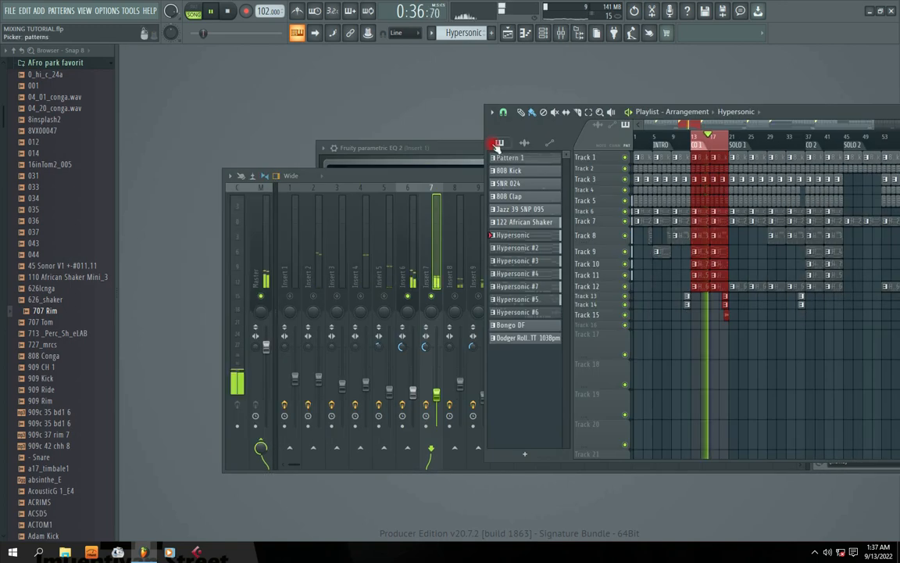
left_click(468, 147)
left_click(545, 38)
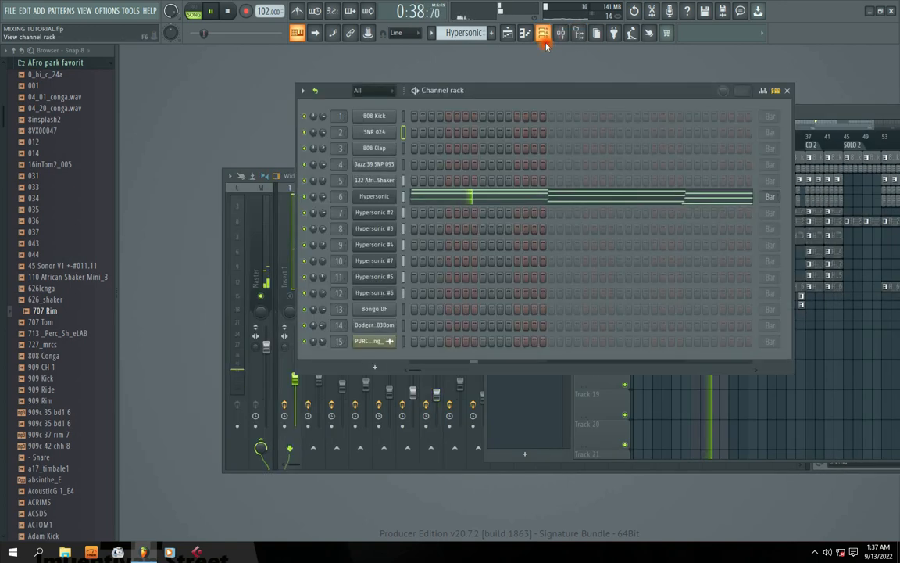
left_click(395, 189)
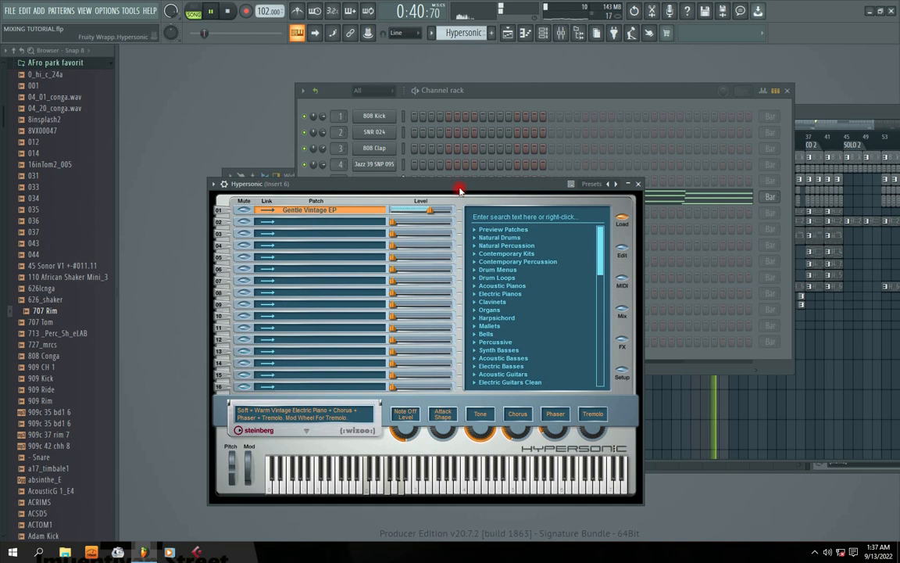
left_click_drag(461, 194, 509, 179)
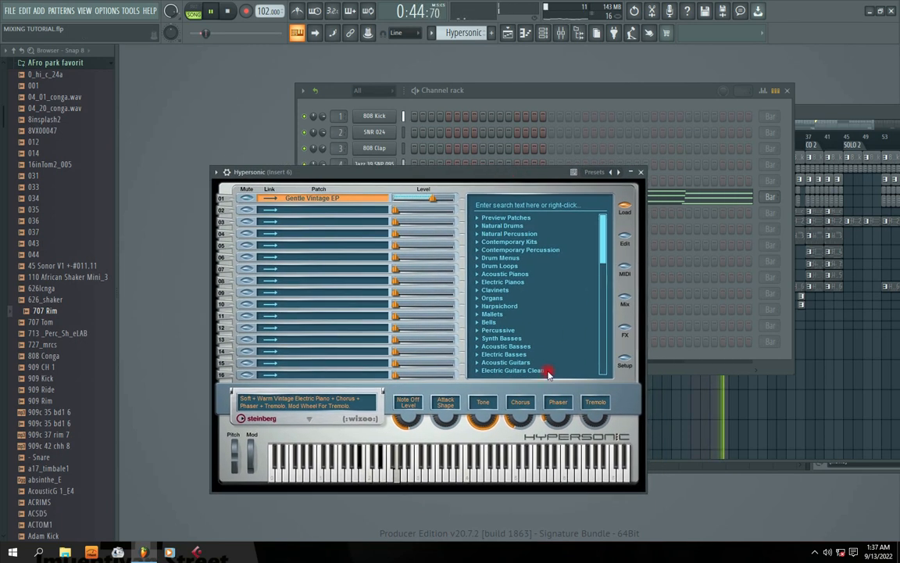
left_click(641, 172)
Add Fruity Reeverb 2 to Insert 6's second effect slot and raise its wet level to about 89%
key("F5")
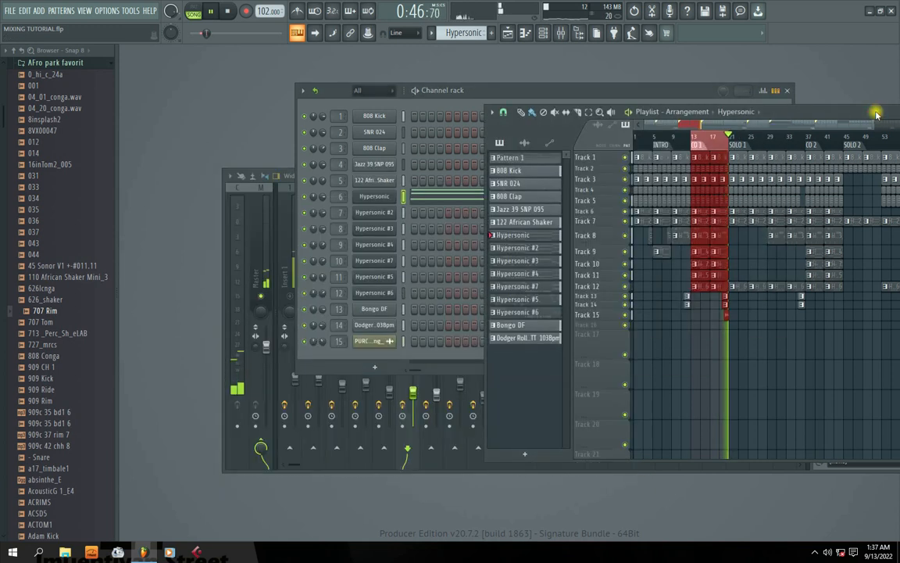
key("space")
double_click(339, 198)
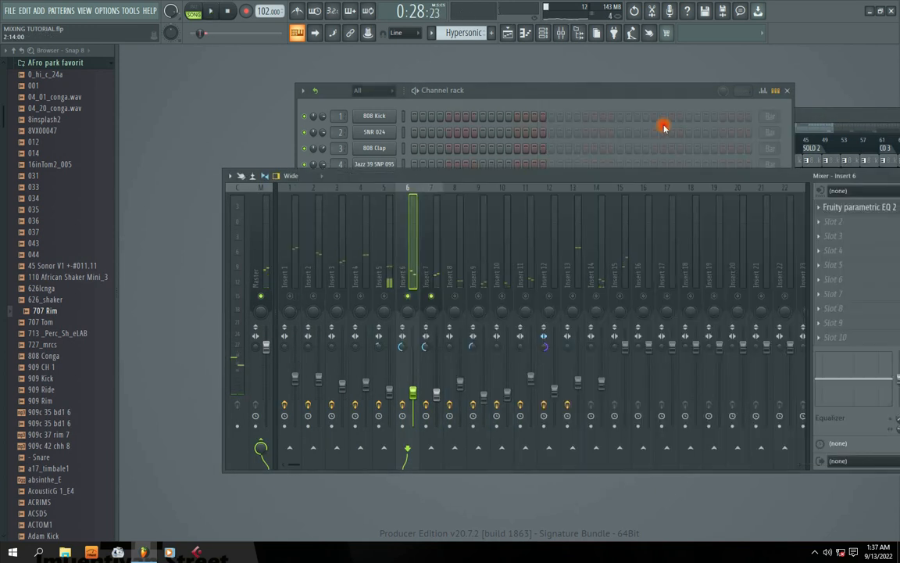
left_click_drag(678, 179, 442, 190)
key("space")
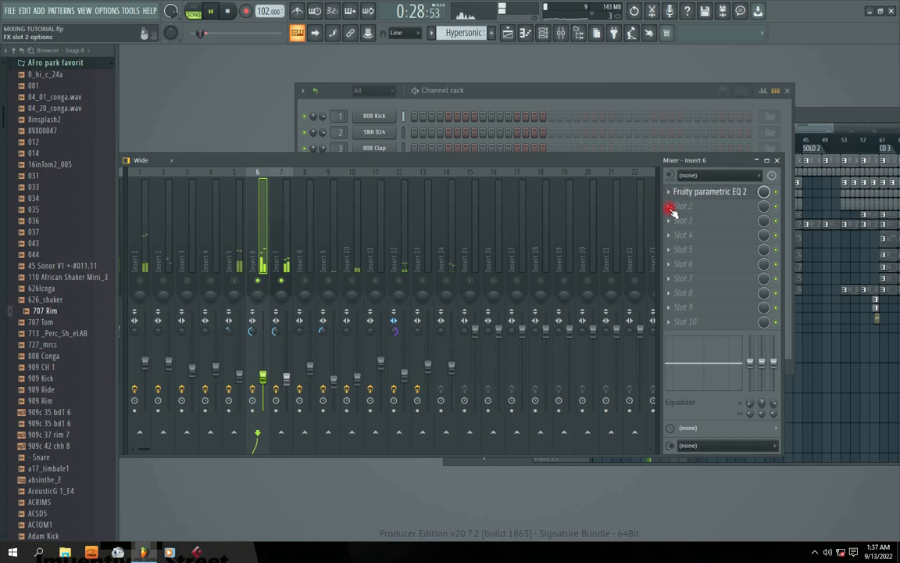
left_click(678, 205)
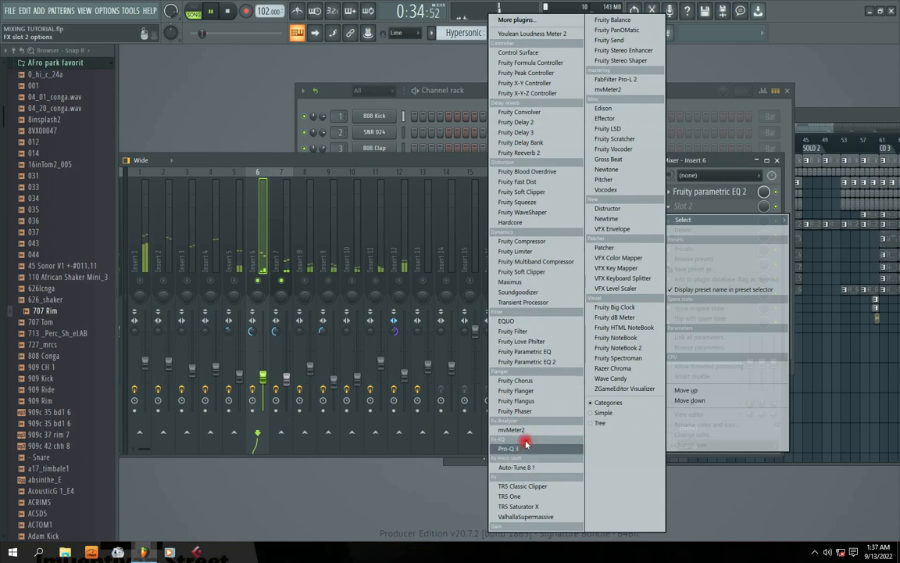
left_click(538, 154)
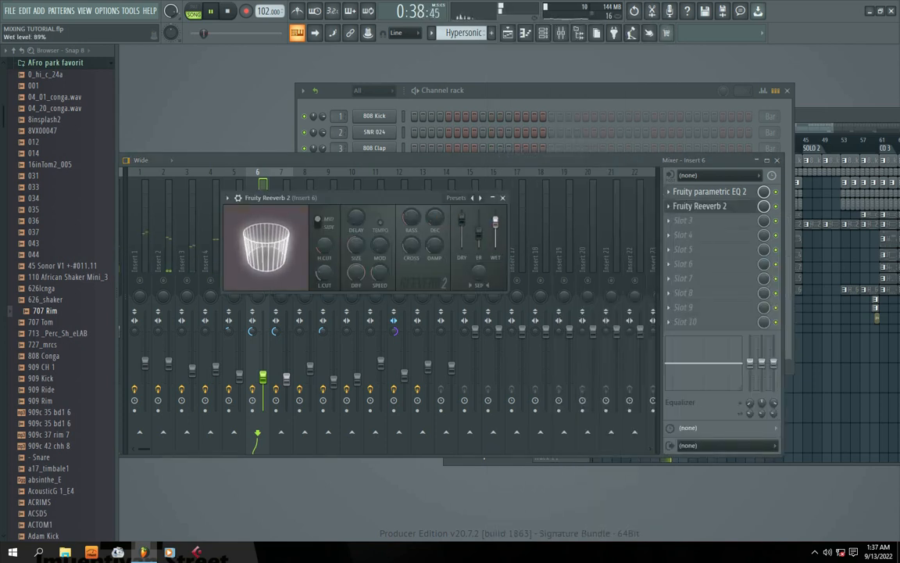
left_click(503, 198)
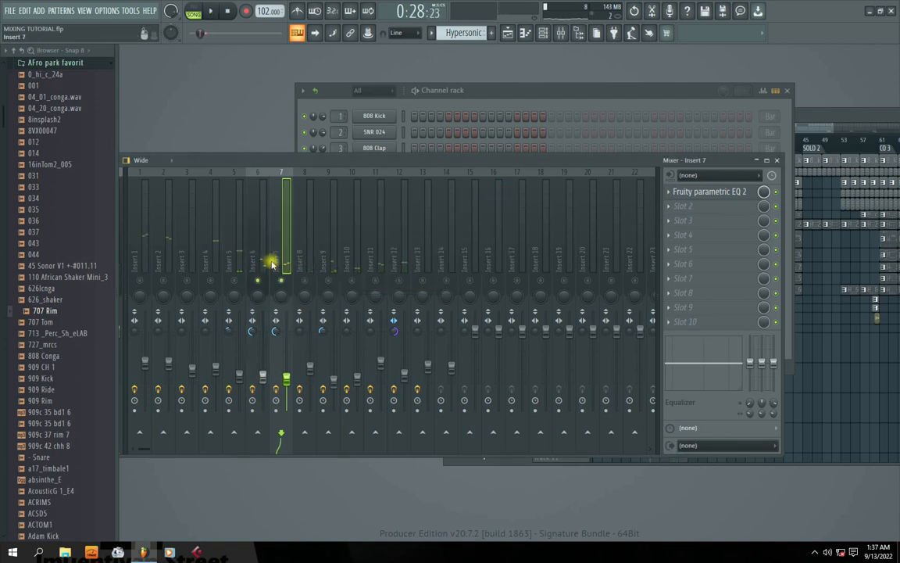
Unmute Insert 8 and replace its reverb with a fresh Fruity Reeverb 2, setting the low cut to about 525 Hz
left_click(288, 267)
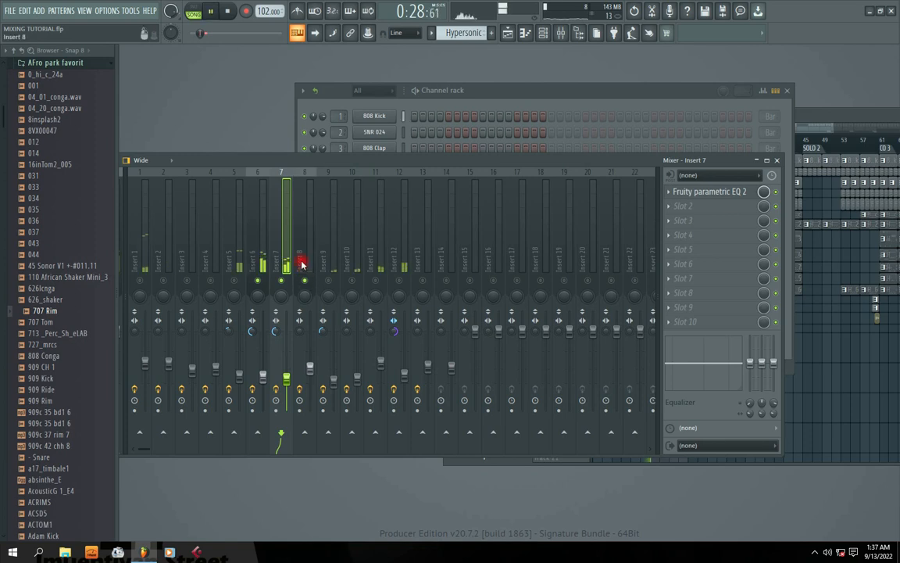
left_click(302, 265)
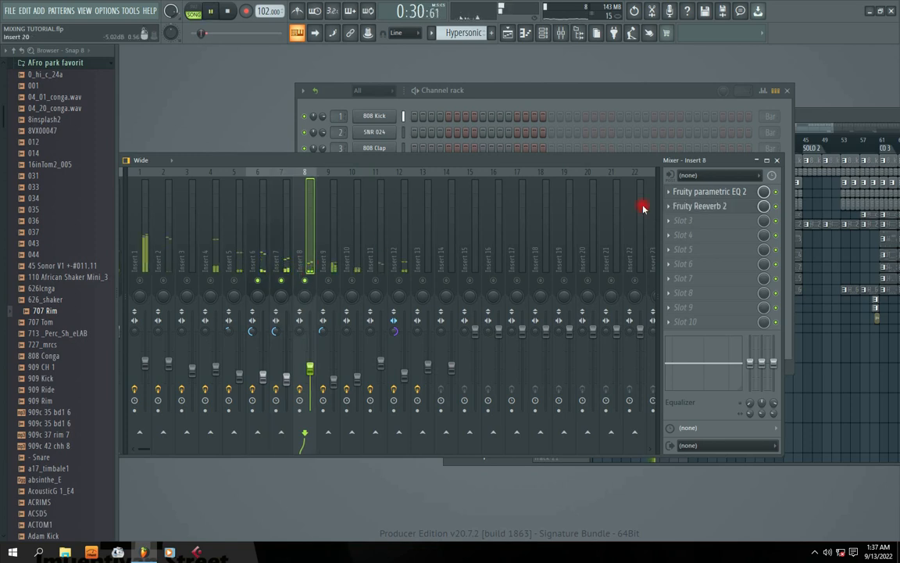
left_click(670, 208)
mouse_move(684, 219)
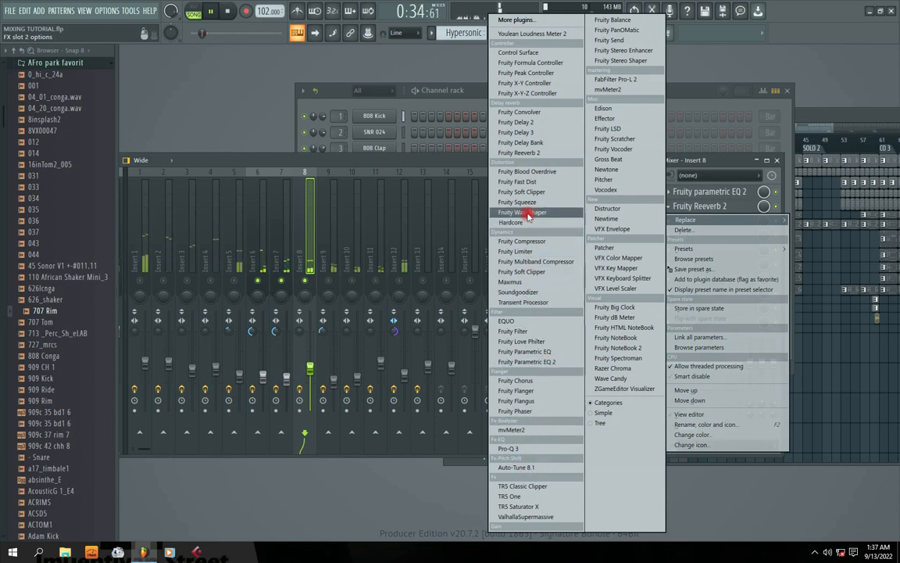
left_click(538, 159)
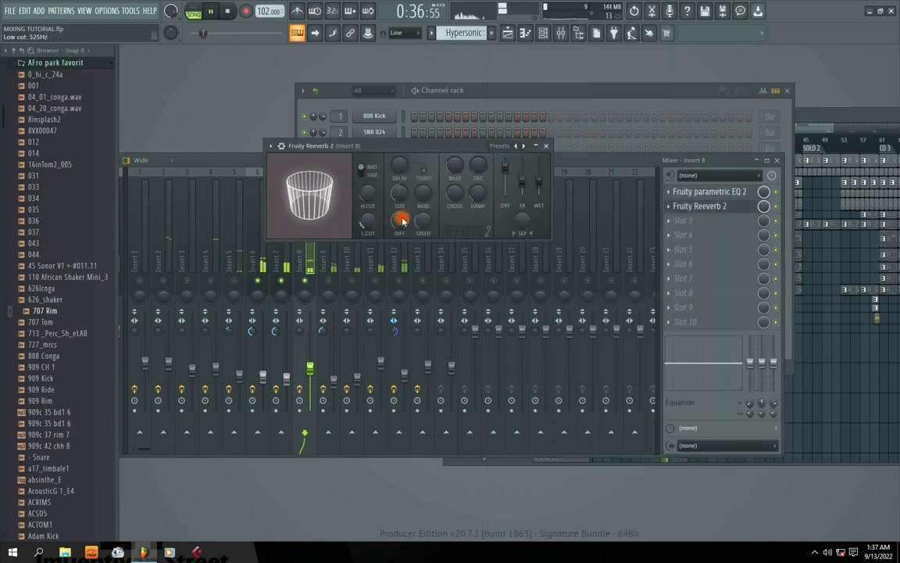
left_click(546, 146)
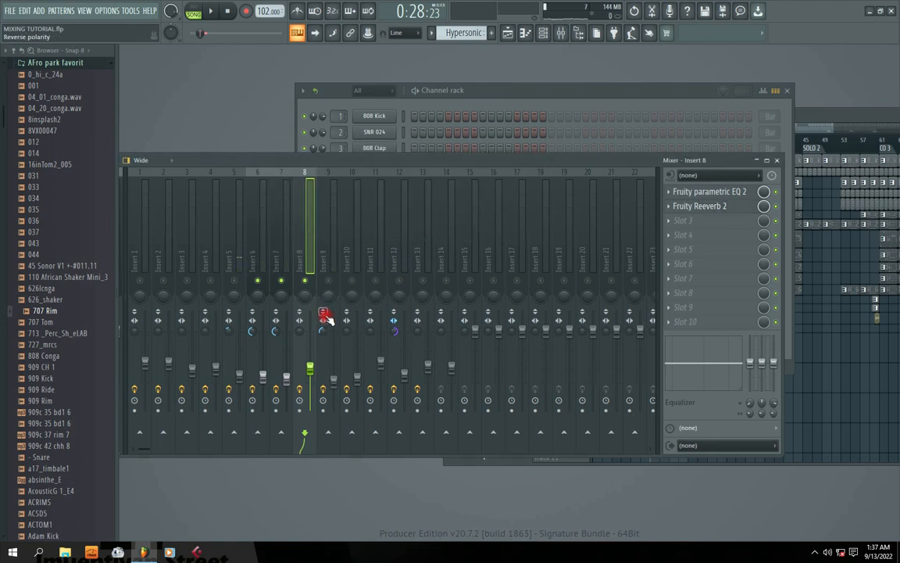
Play the song and unmute Insert 9, comparing it with Inserts 6 to 8
left_click_drag(322, 160, 373, 163)
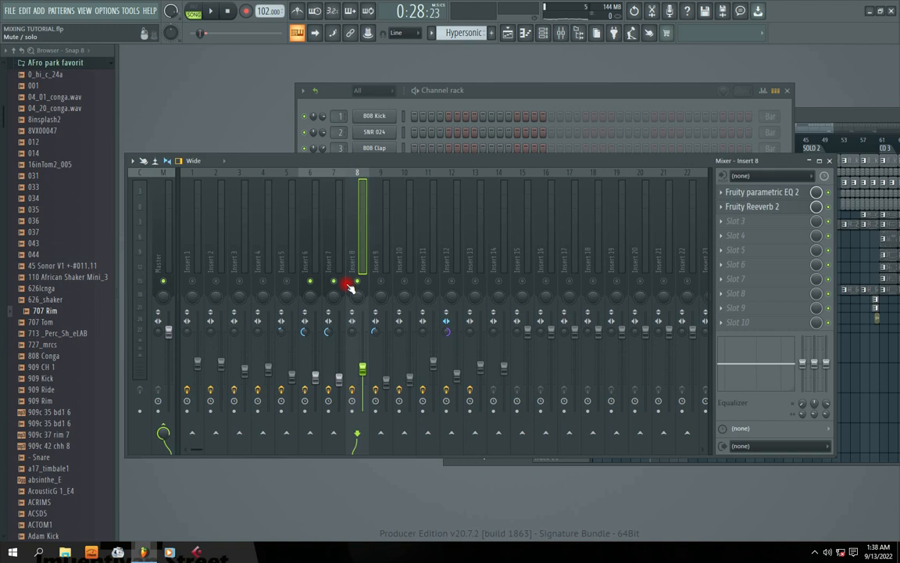
left_click_drag(408, 178, 435, 154)
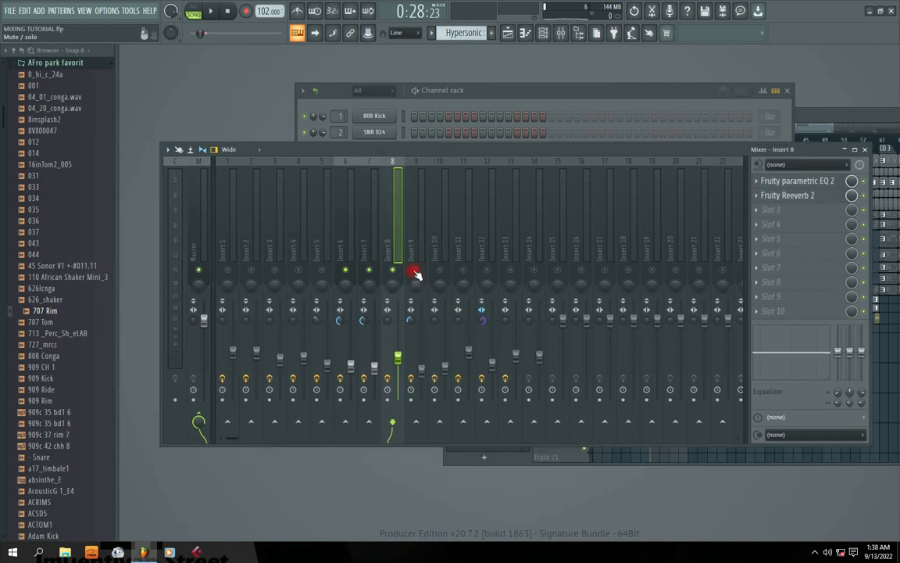
key("space")
left_click(412, 243)
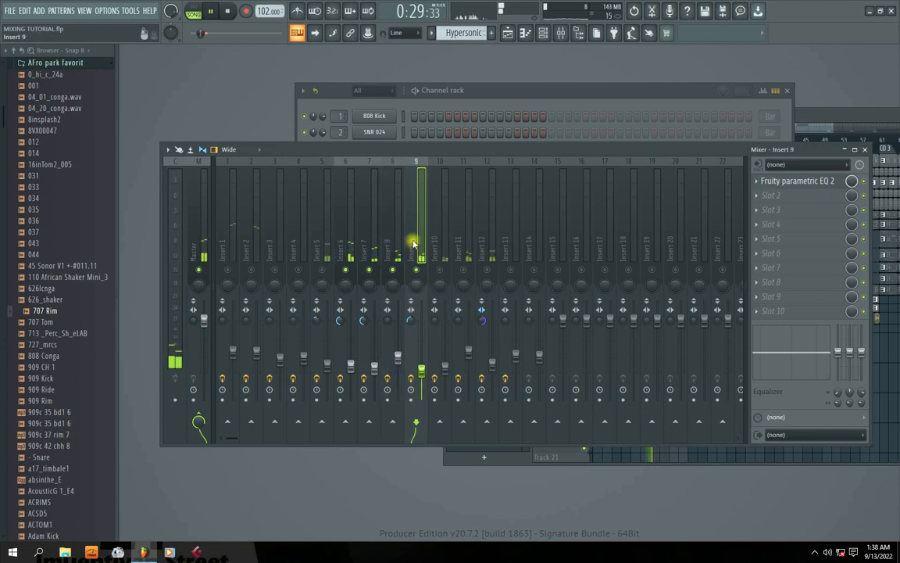
left_click(391, 262)
left_click(346, 251)
left_click(375, 254)
left_click(392, 254)
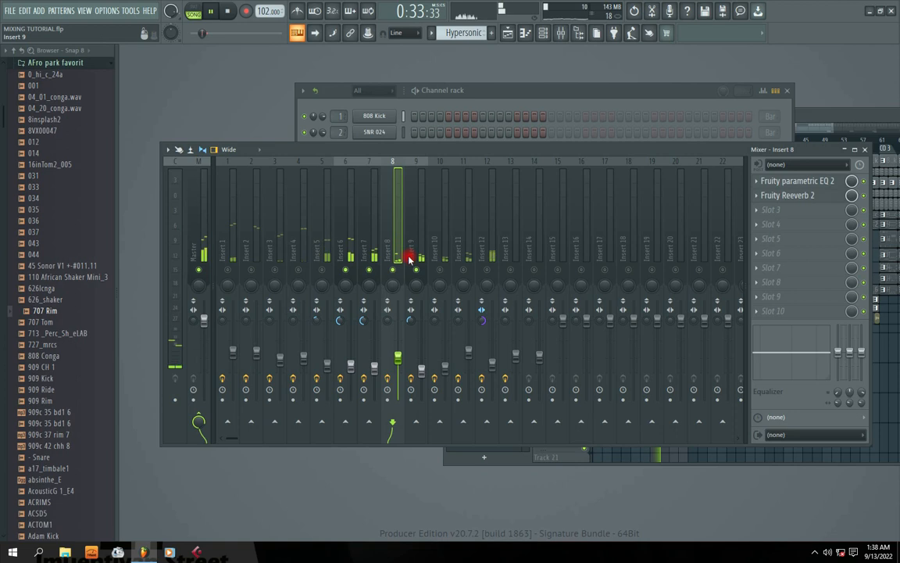
Unmute Inserts 10, 11 and 12 during playback, then stop the song
left_click(441, 252)
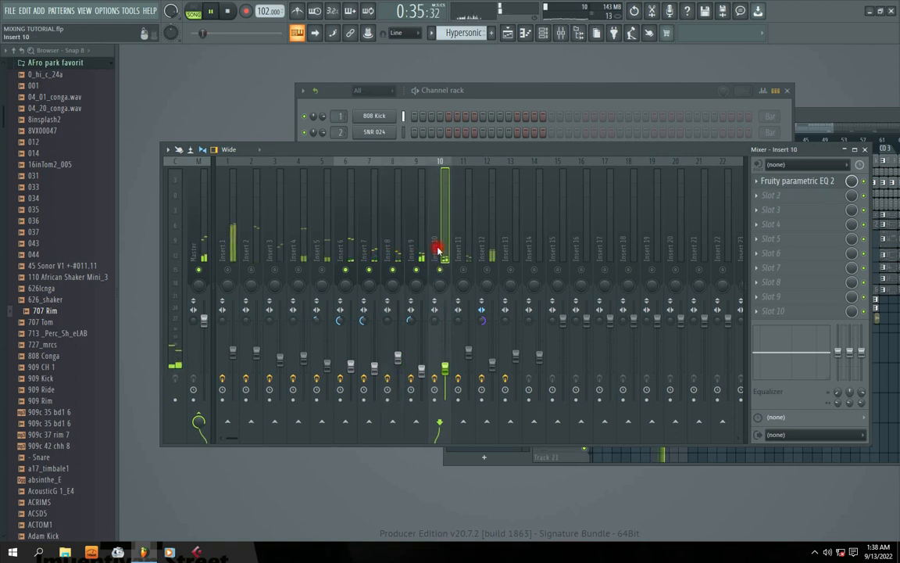
left_click(490, 255)
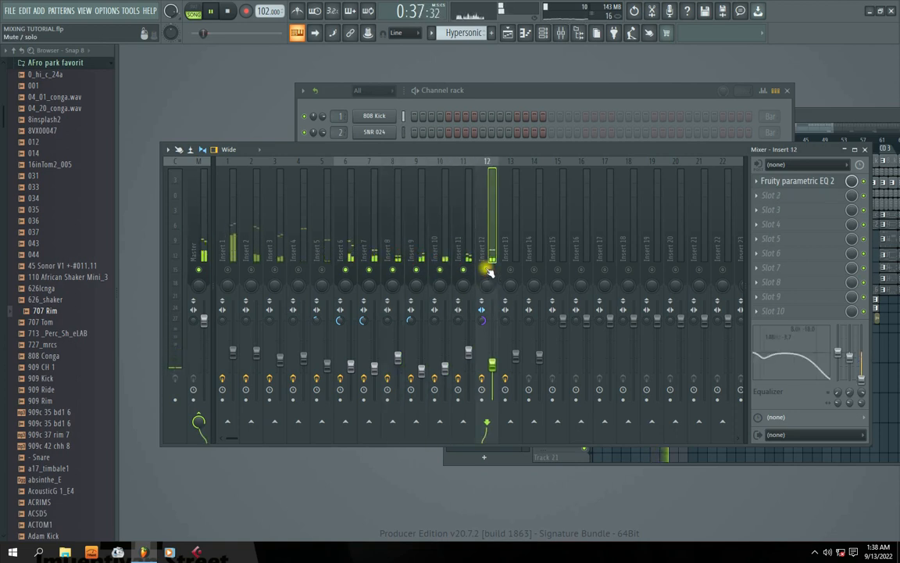
key("space")
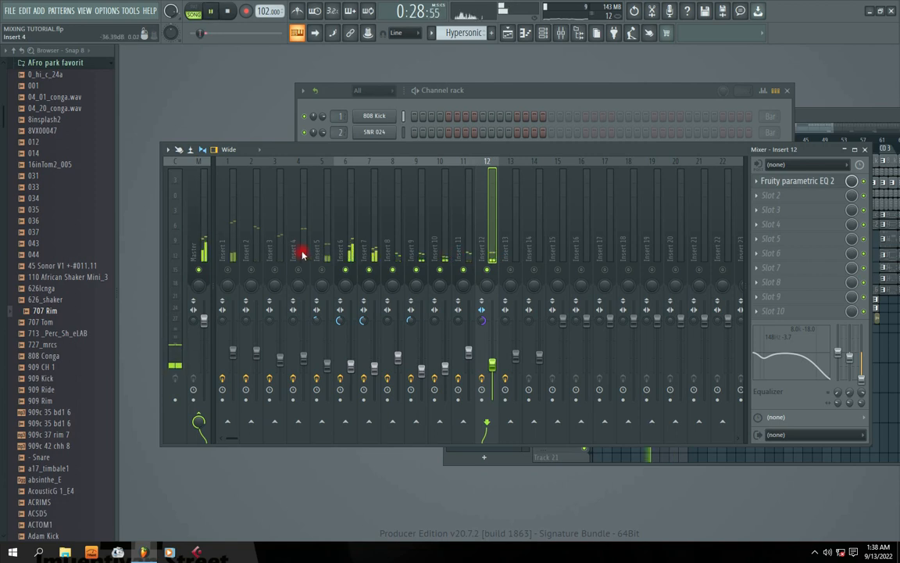
left_click_drag(372, 152, 362, 158)
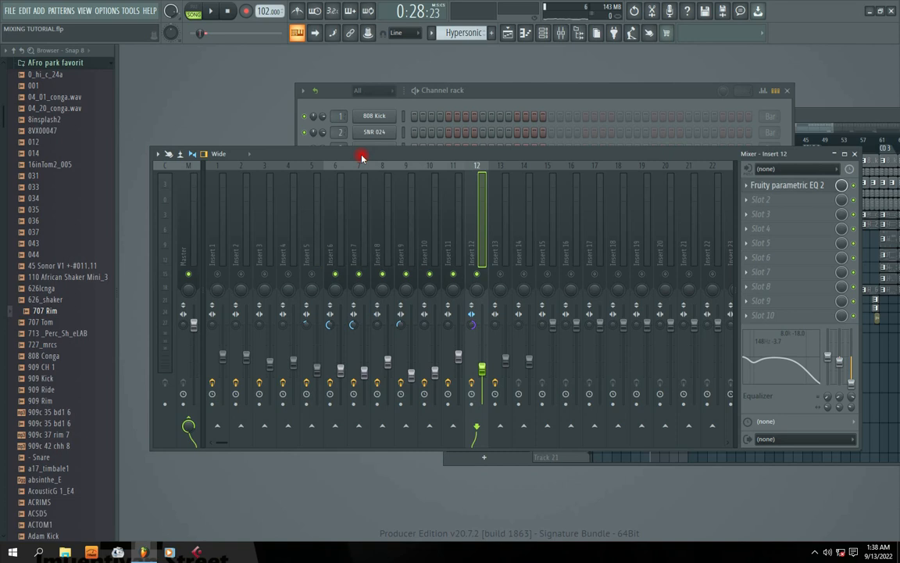
Bring every mixer insert back into the mix by clearing the mutes on all tracks
left_click(338, 255)
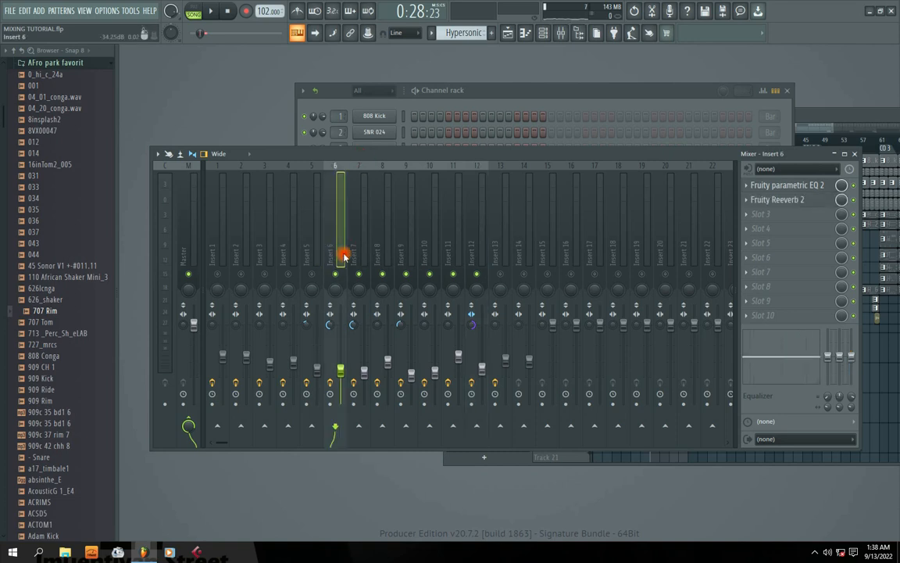
left_click(359, 255)
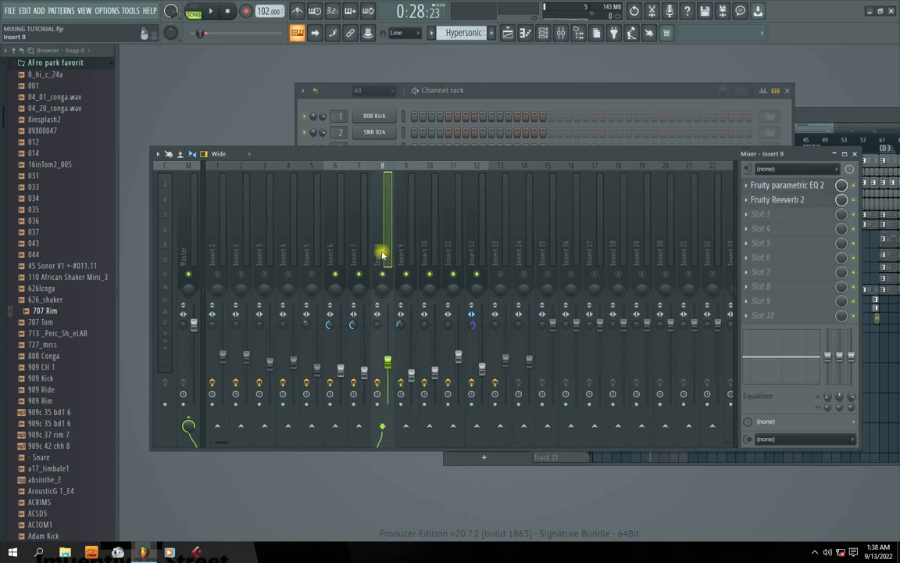
left_click(341, 254)
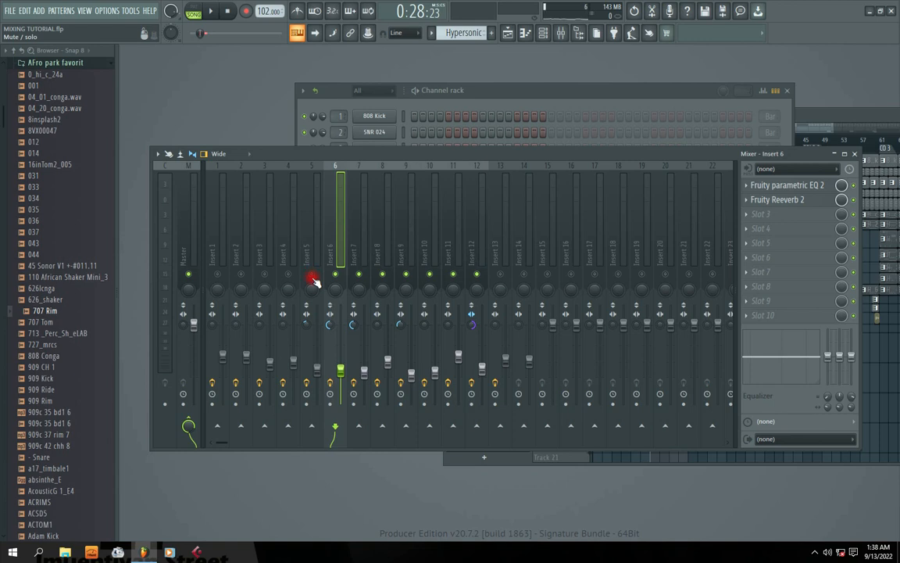
left_click(313, 277)
right_click(313, 277)
right_click(312, 276)
Play the full mix and check the level on the Master track before stopping playback
key("space")
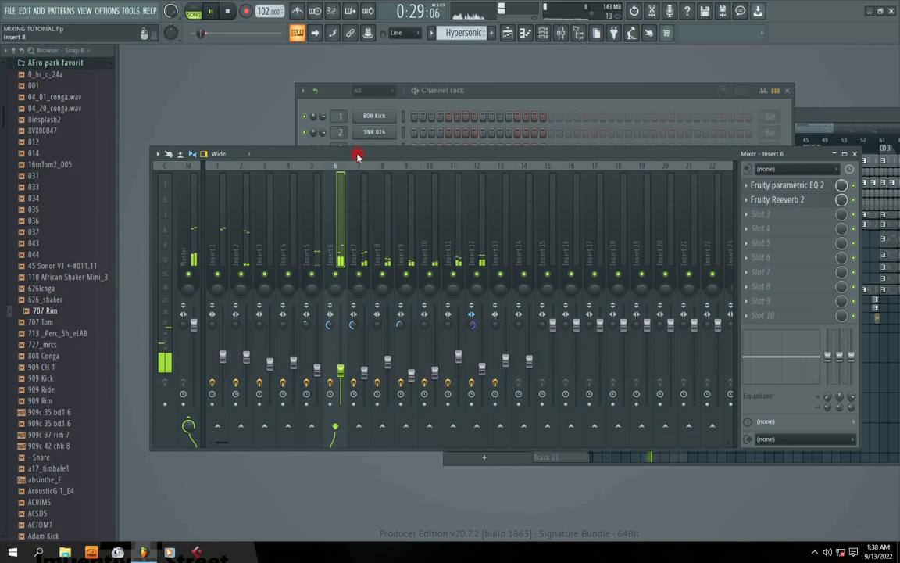
left_click_drag(358, 156, 375, 156)
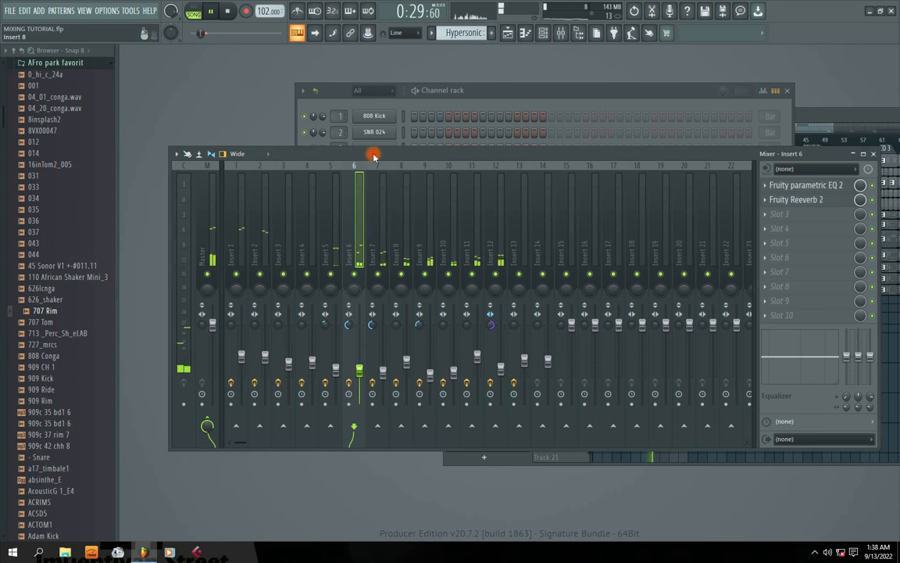
left_click(184, 224)
mouse_move(379, 158)
left_mouse_down()
mouse_move(364, 145)
mouse_move(388, 146)
left_mouse_up()
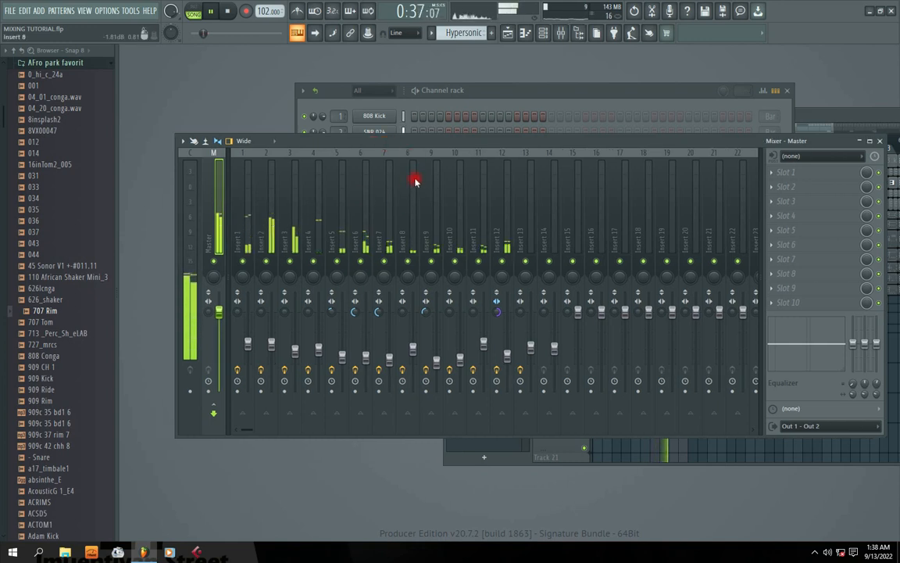
left_click_drag(406, 143, 393, 139)
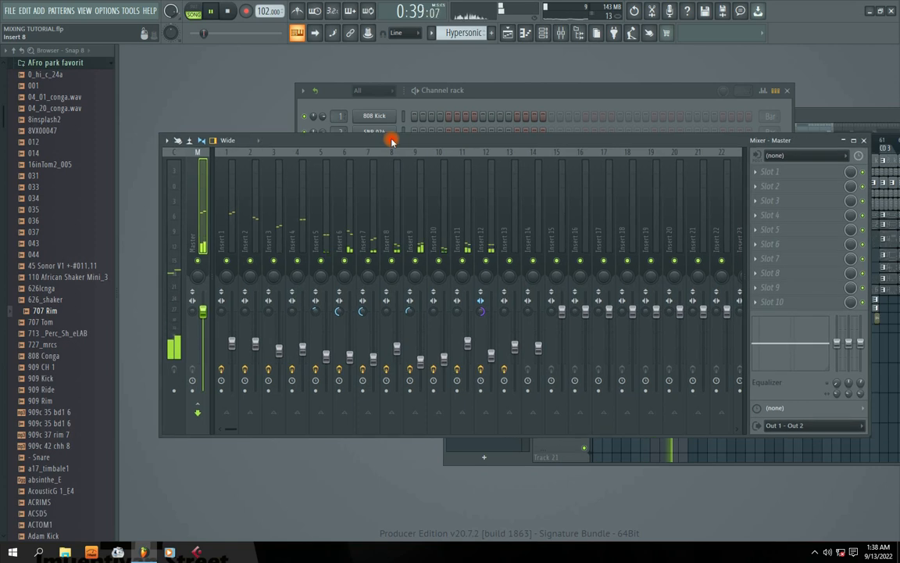
key("space")
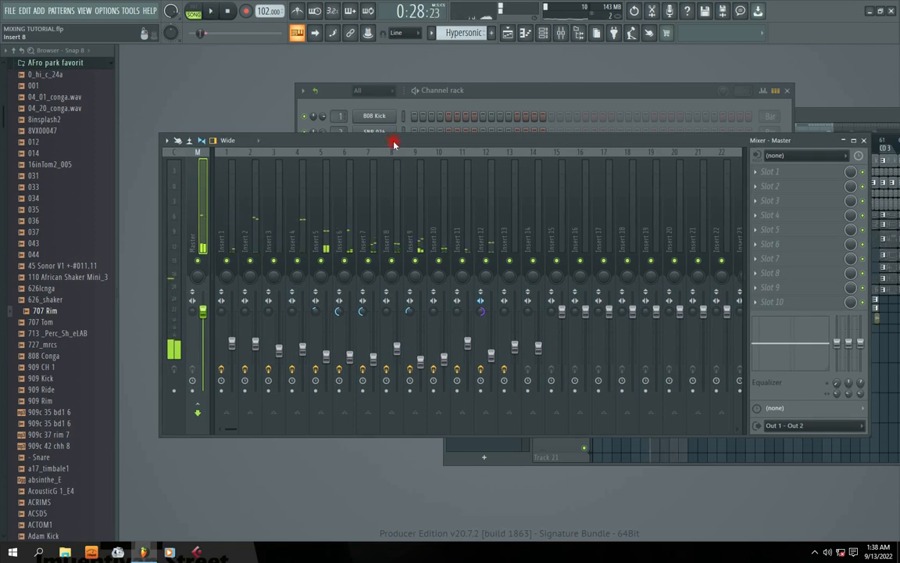
Play the full mix, lower Insert 1's volume slightly, raise Insert 2's slightly, and check the Master level
left_click(815, 552)
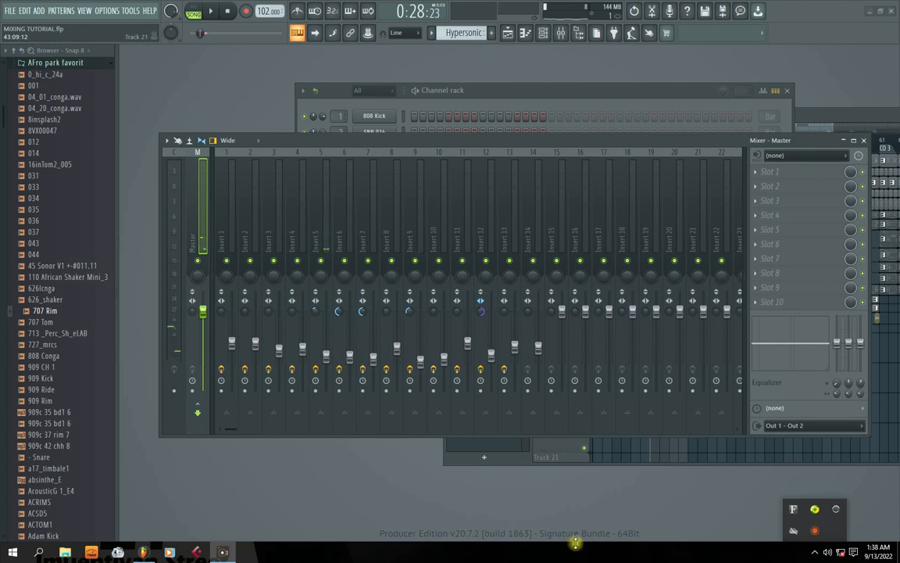
left_click(274, 263)
left_click_drag(312, 133, 322, 132)
key("space")
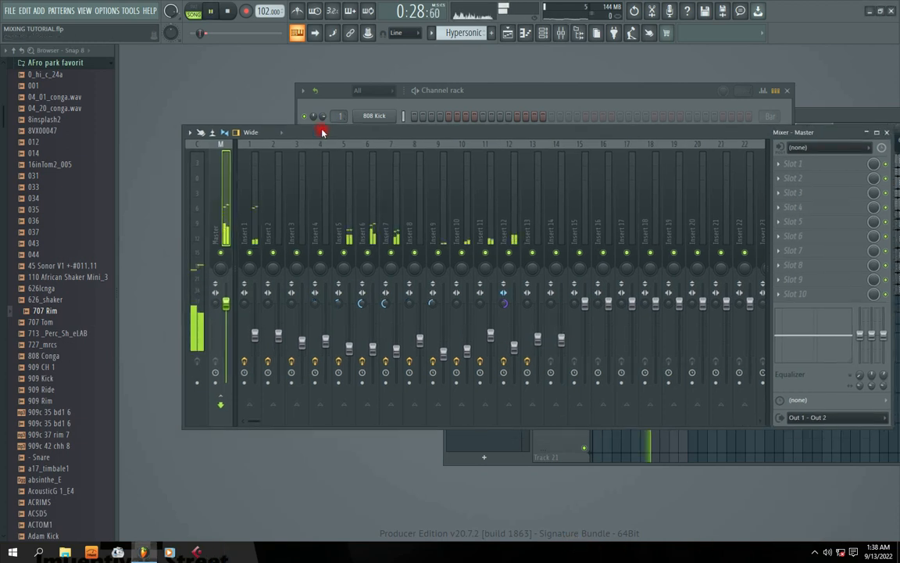
left_click(247, 223)
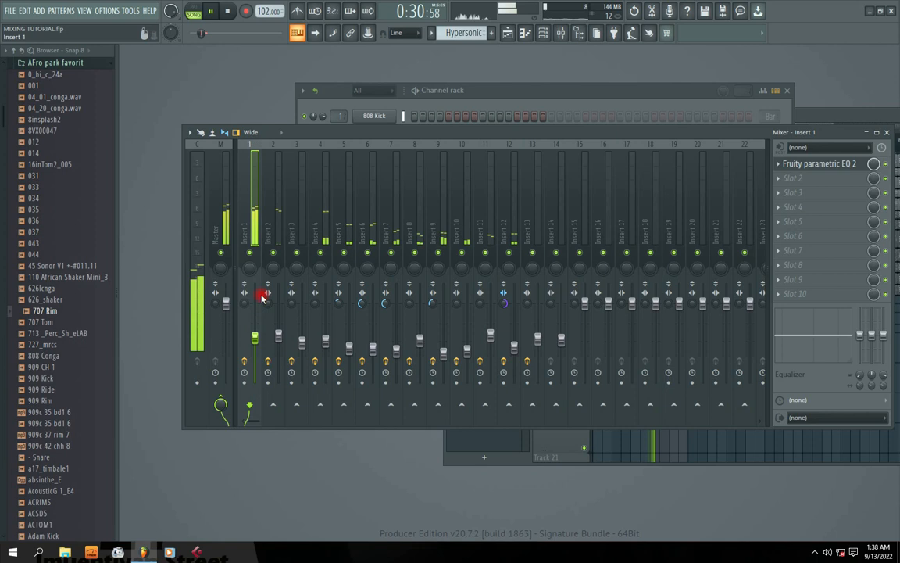
left_click(270, 221)
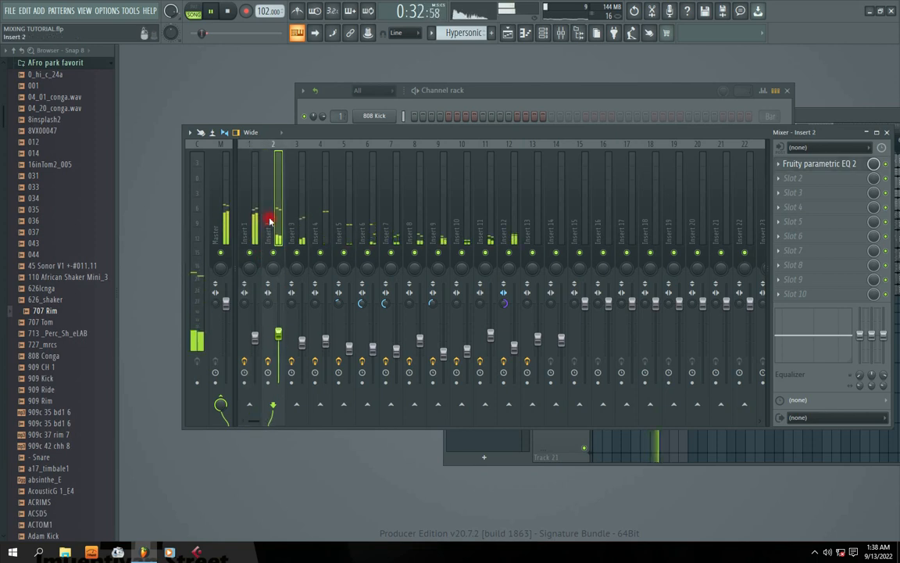
left_click(215, 227)
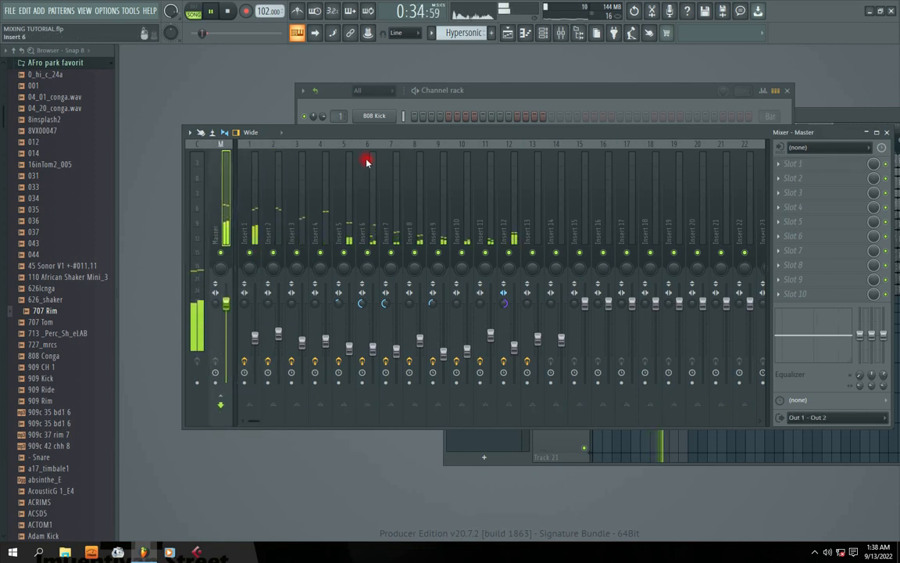
left_click_drag(379, 133, 359, 142)
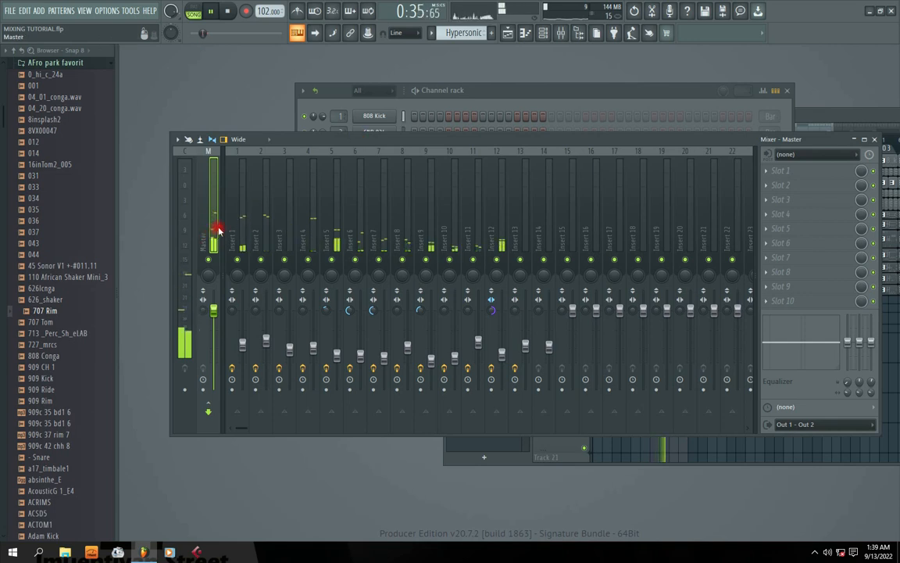
left_click_drag(368, 144, 400, 141)
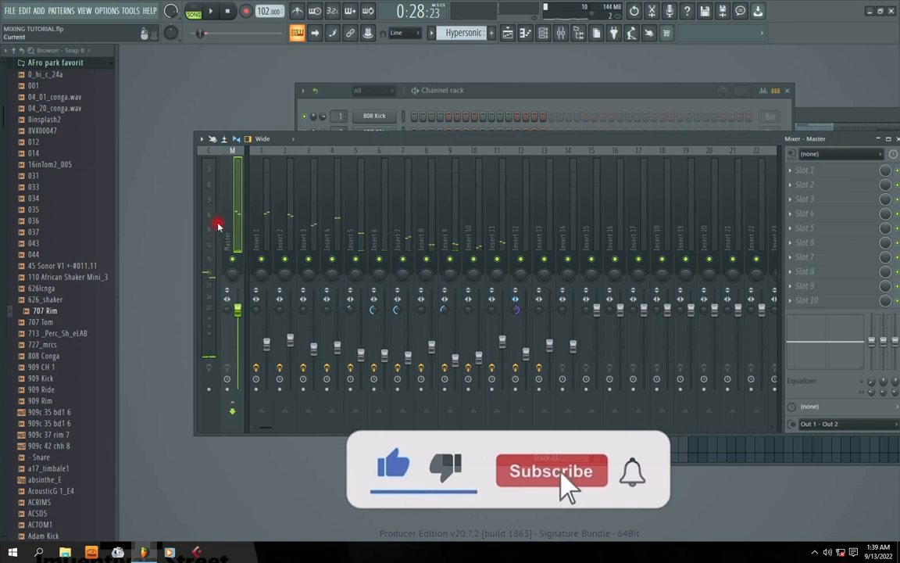
left_click_drag(377, 140, 360, 135)
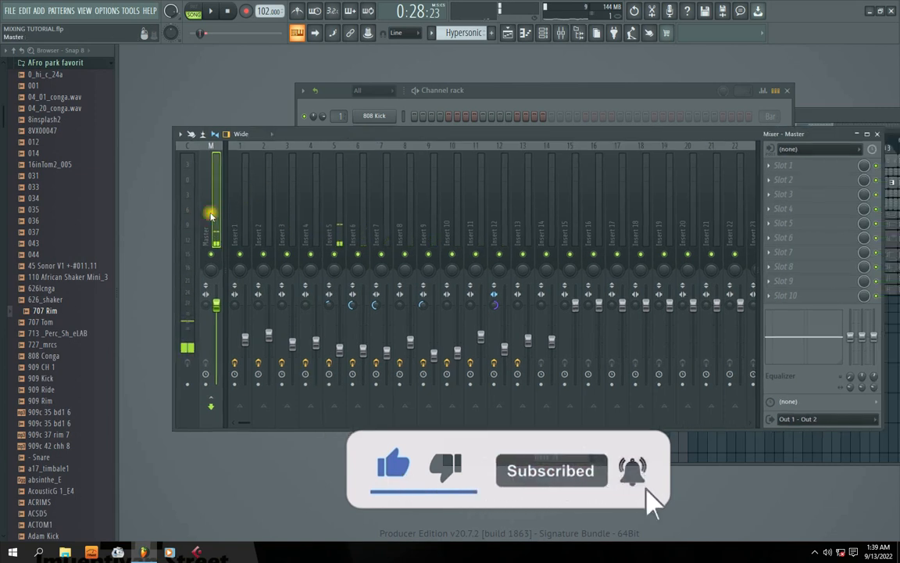
Restart playback and solo Insert 2 in the mixer
left_click(351, 228)
left_click(238, 229)
mouse_move(344, 145)
left_mouse_down()
mouse_move(370, 136)
mouse_move(360, 143)
left_mouse_up()
key("space")
left_click(275, 235)
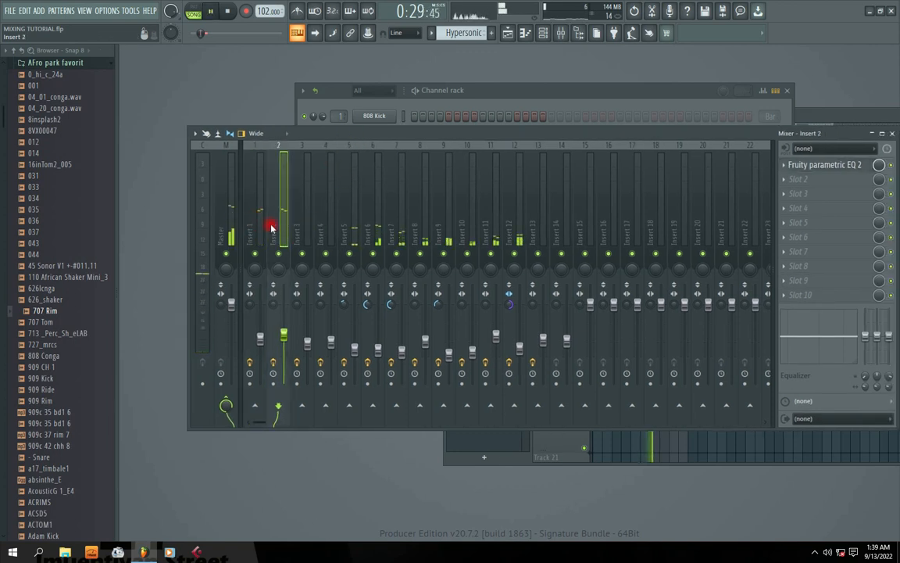
right_click(280, 254)
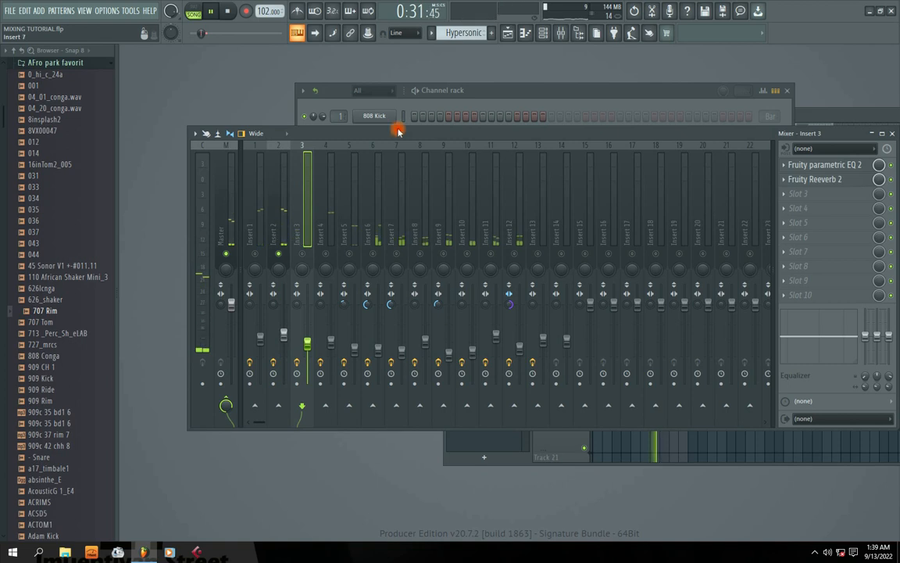
Open the SNR 024 channel's sampler settings from the channel rack, stop the song, and examine the sample
left_click(426, 90)
left_click(374, 132)
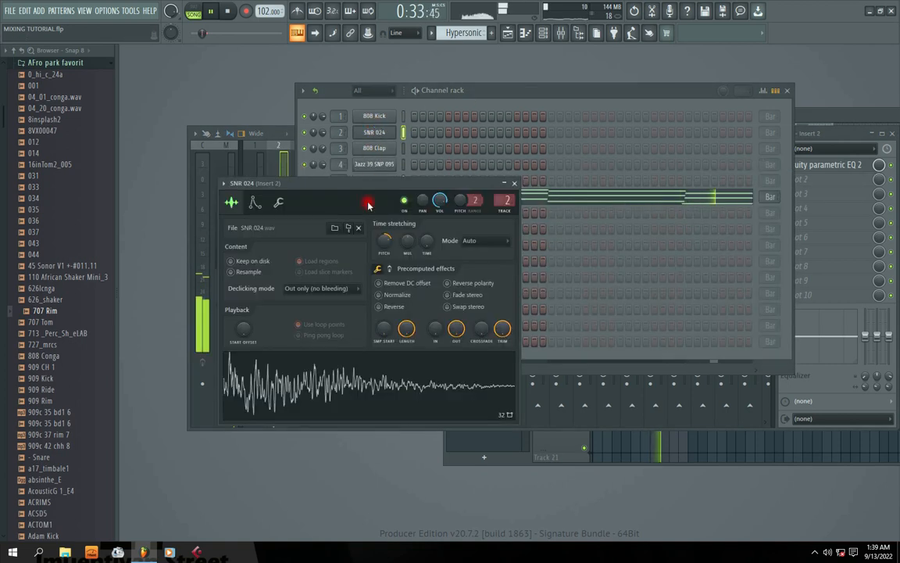
key("space")
left_click(276, 373)
double_click(507, 201)
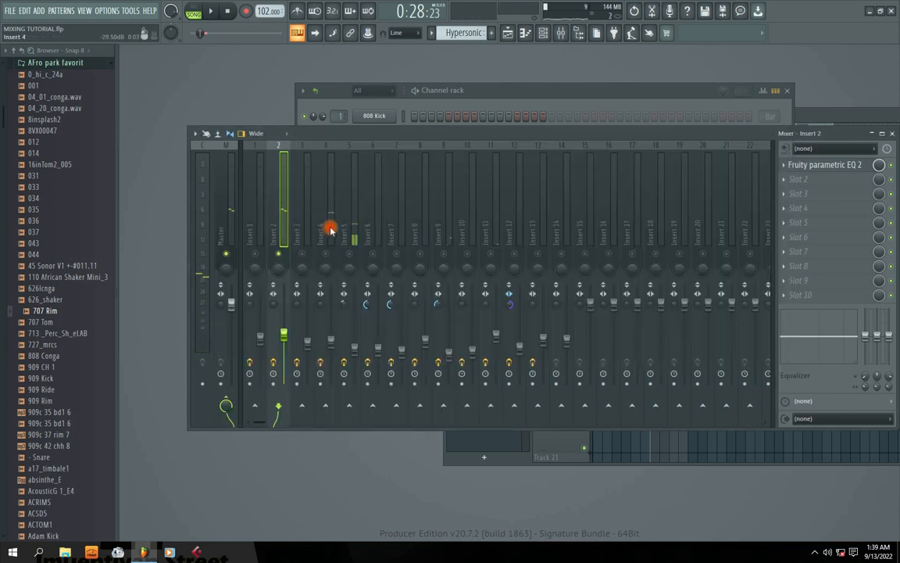
Add Fruity Compressor to Insert 2's second effect slot with a 4.6:1 ratio and about 9.1 dB gain
left_click(793, 179)
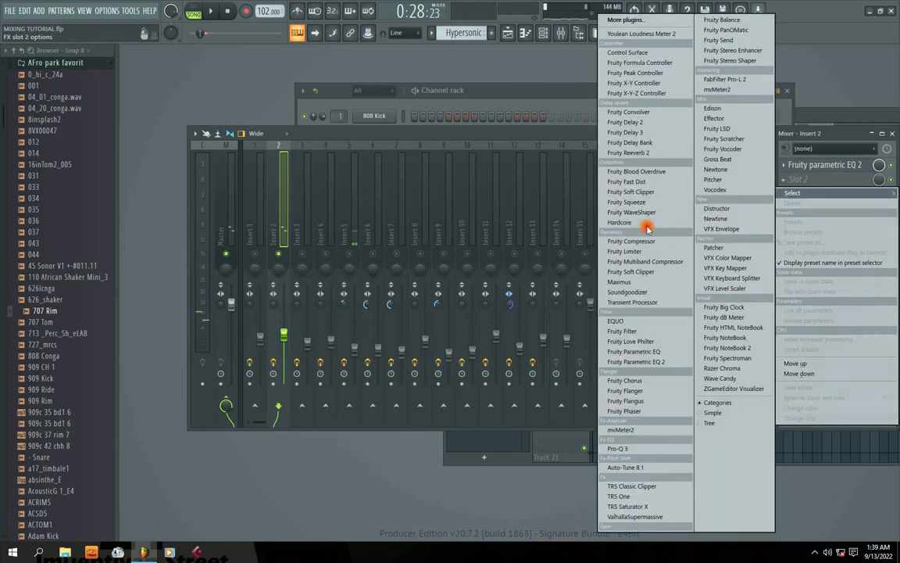
left_click(582, 222)
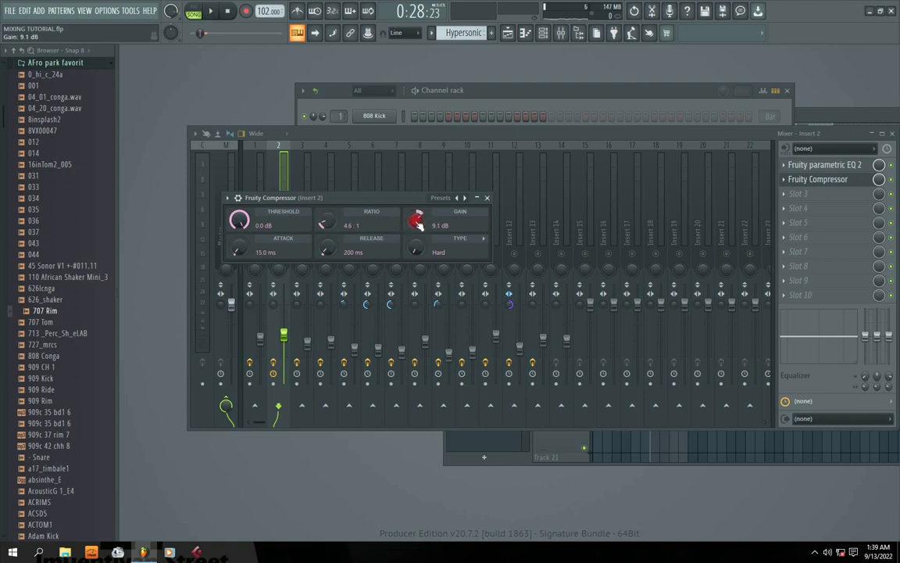
left_click(893, 180)
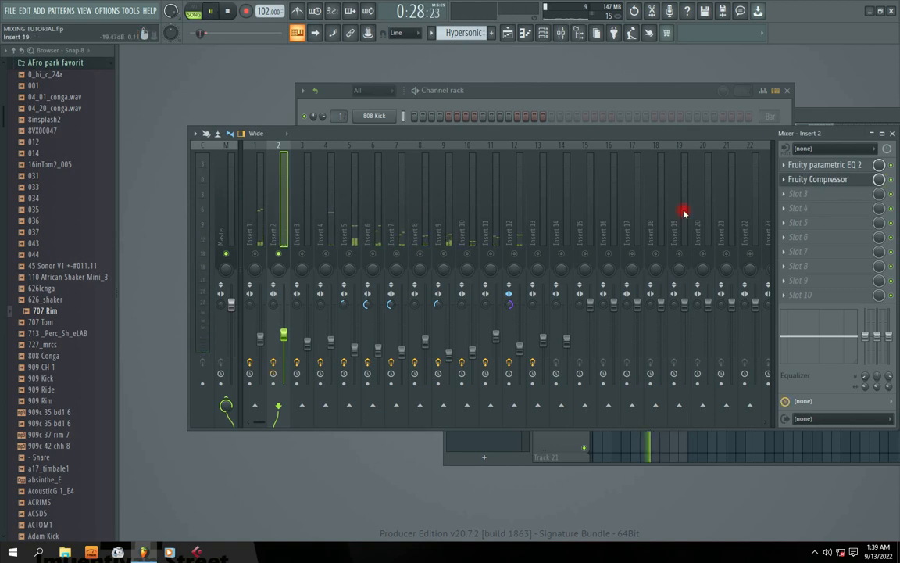
Try a -17.5 dB threshold on Insert 2's compressor, reset it to 0.0 dB, and set the gain to about 10.4 dB
left_click(821, 179)
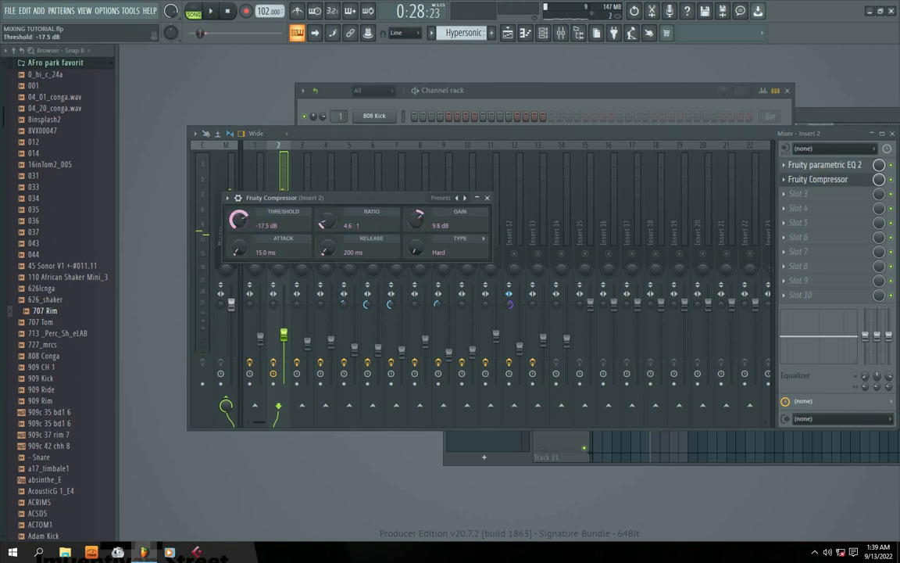
left_click_drag(249, 221, 249, 208)
right_click(245, 222)
left_click(228, 214)
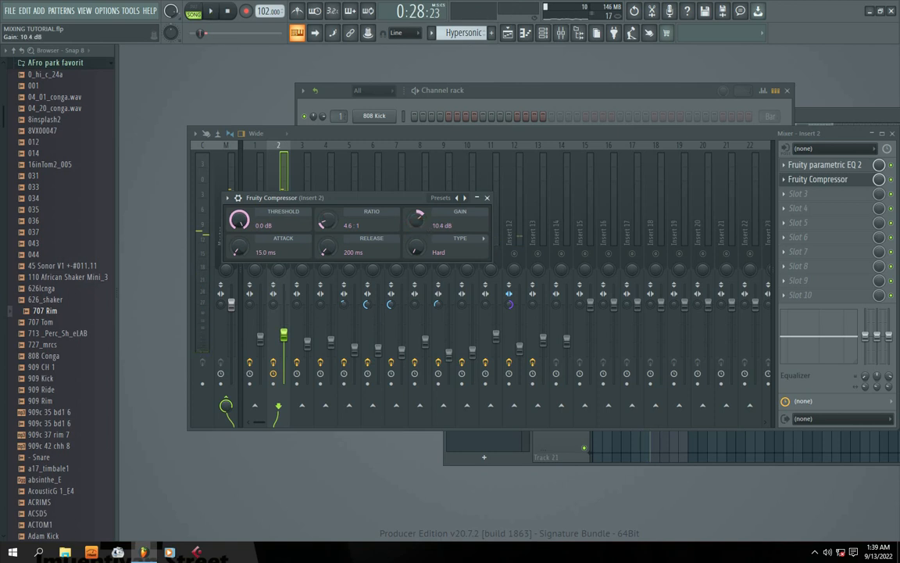
left_click(490, 198)
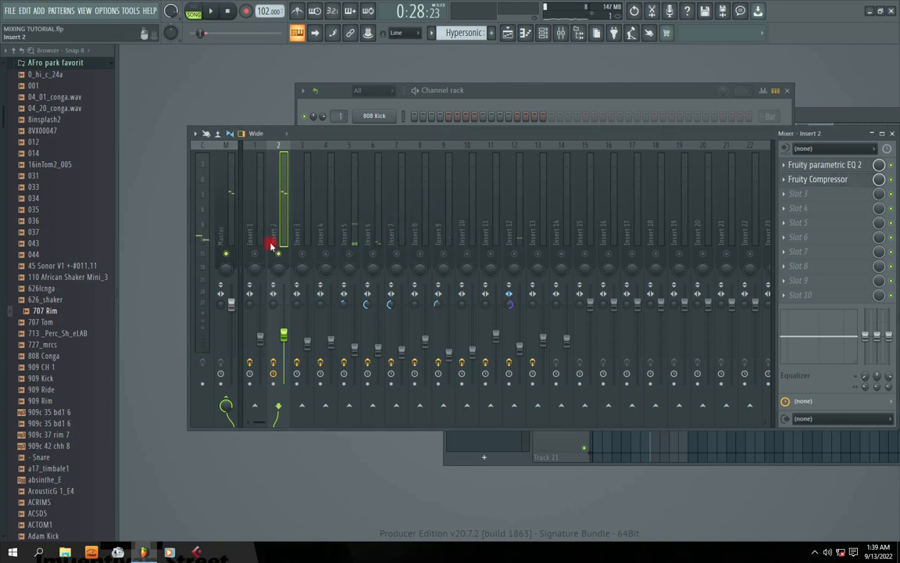
left_click(311, 242)
left_click(321, 241)
left_click(271, 238)
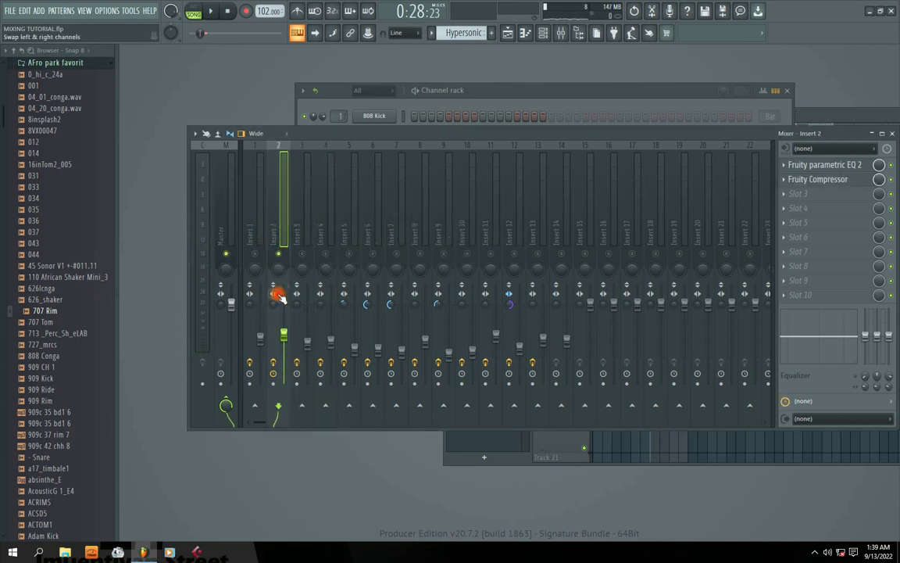
Play the song, enable Inserts 1, 3 and 4 alongside Insert 2, and rebalance their volumes, with Insert 2 at about 54% (-11.5 dB)
left_click(799, 184)
left_click(487, 199)
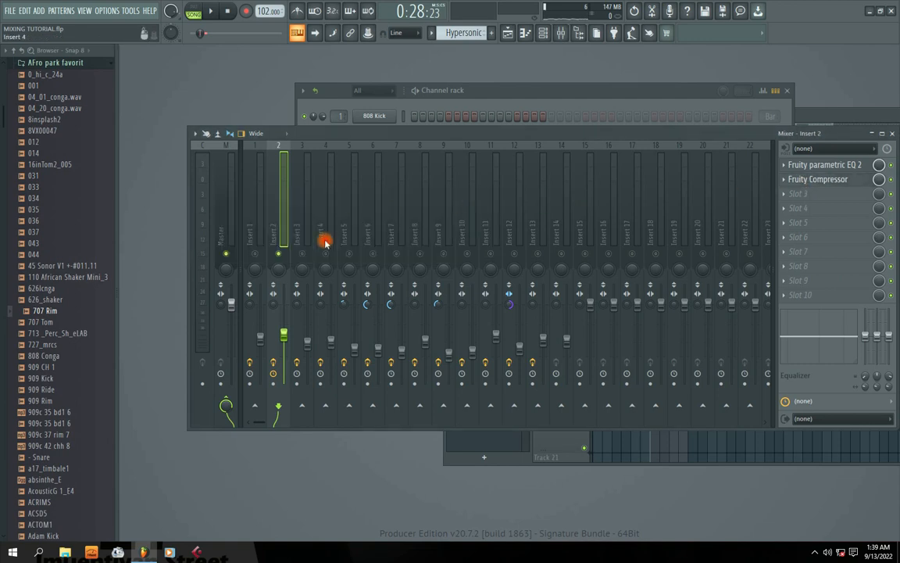
left_click(260, 338)
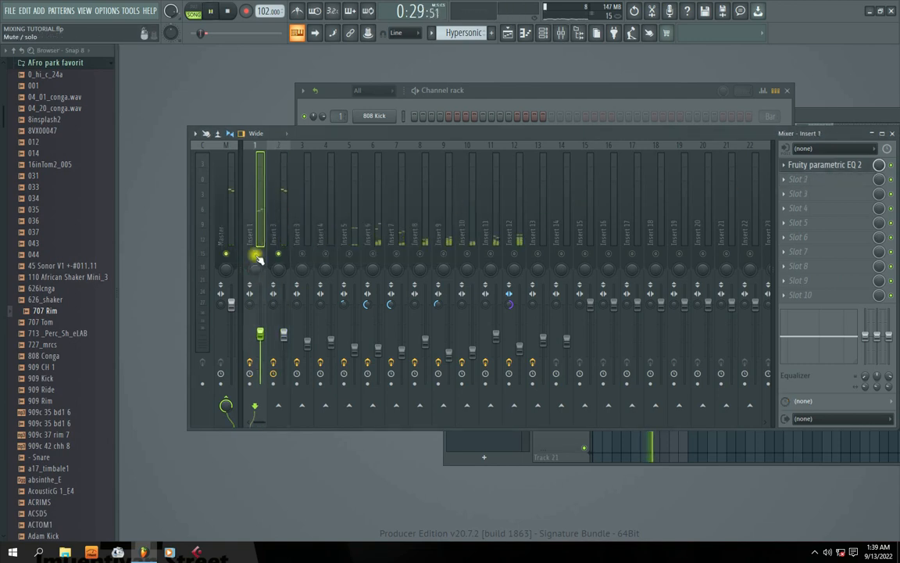
left_click(286, 338)
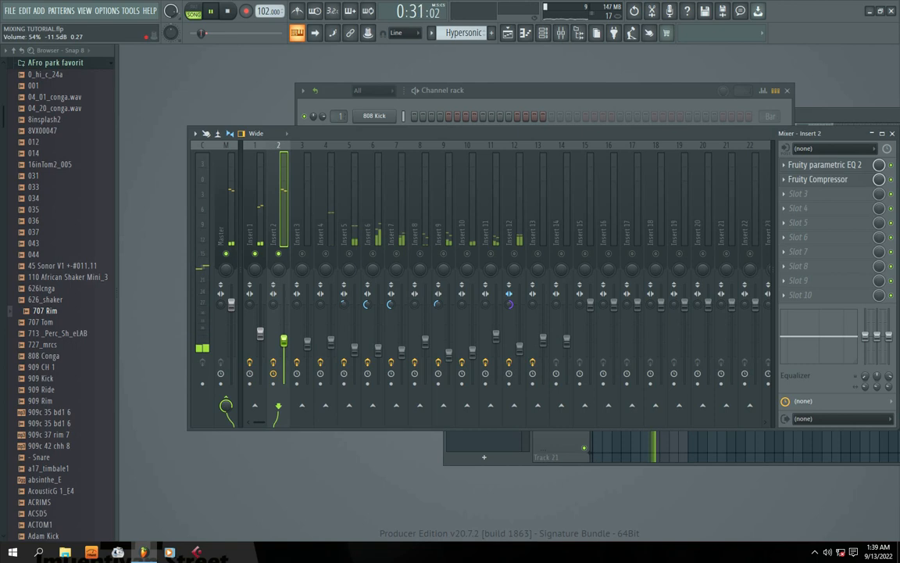
left_click(307, 338)
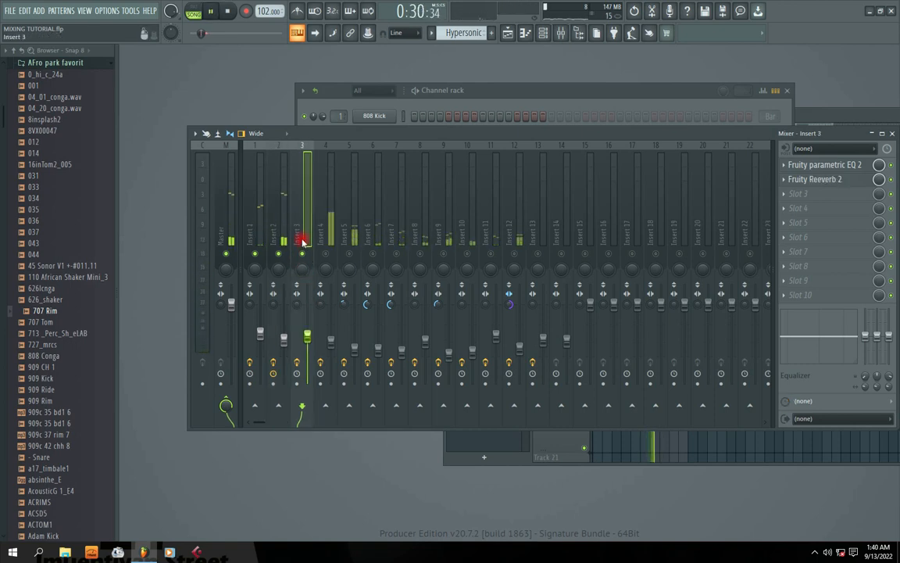
left_click(332, 344)
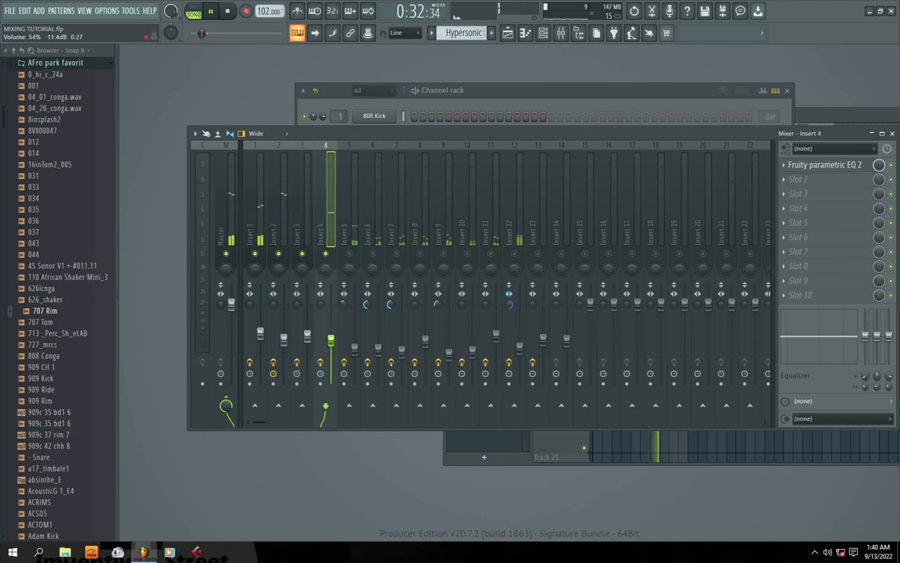
Restart playback and solo Insert 4 in the mixer
left_click(326, 254)
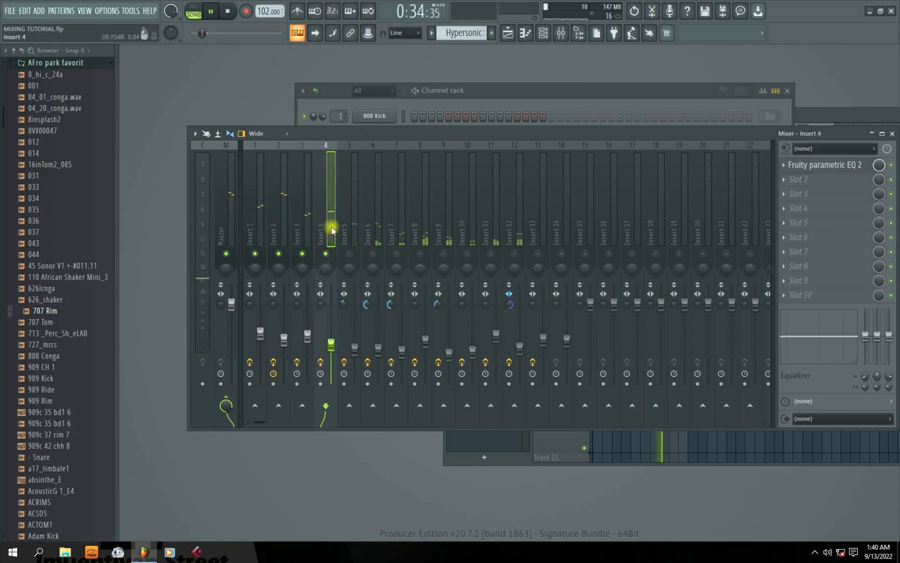
key("space")
key("space")
right_click(328, 253)
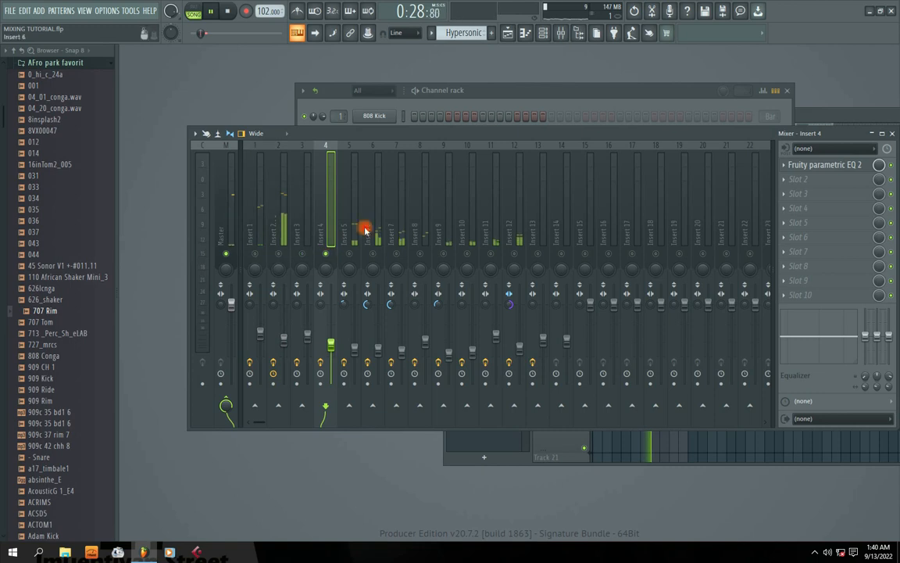
Open the Jazz 39 SNP 095 channel's sampler settings from the channel rack and examine its waveform
left_click(508, 90)
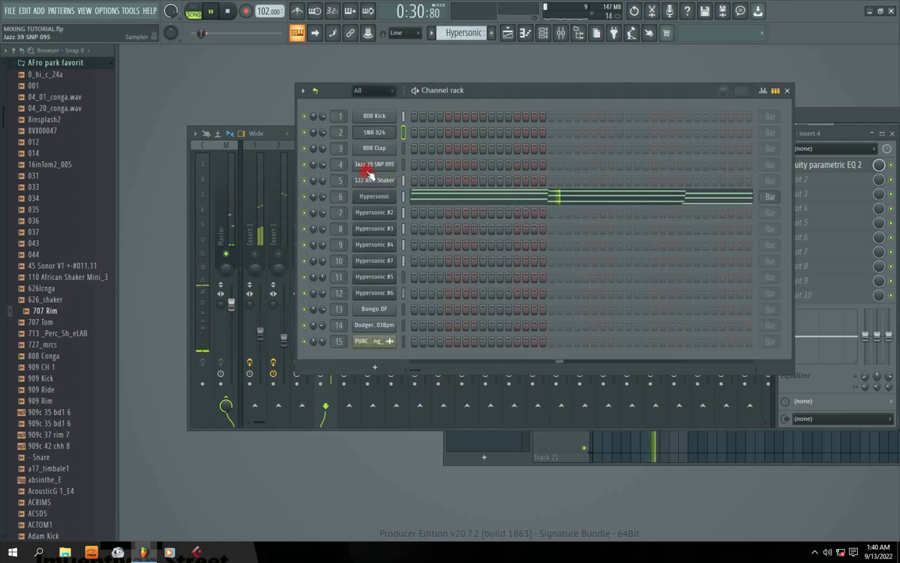
left_click(367, 172)
left_click(205, 286)
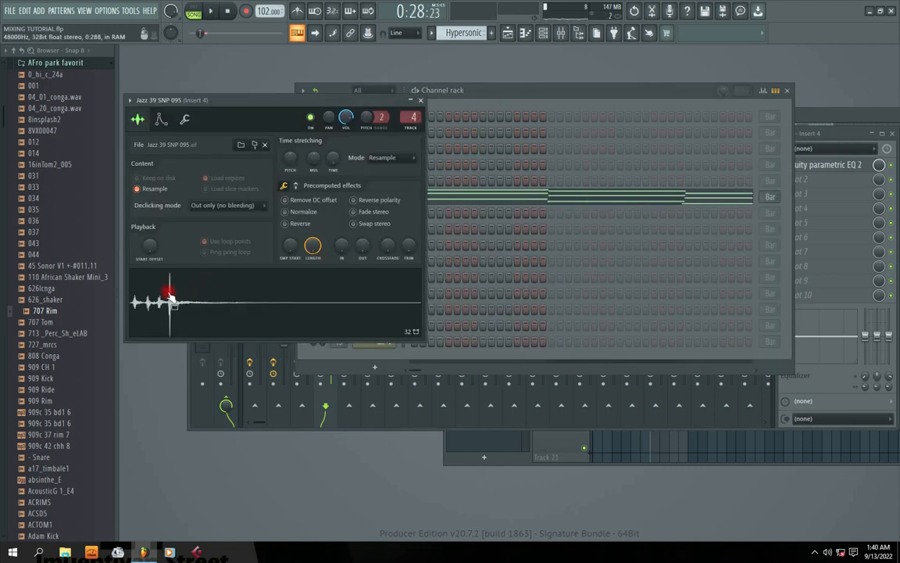
left_click_drag(207, 100, 318, 117)
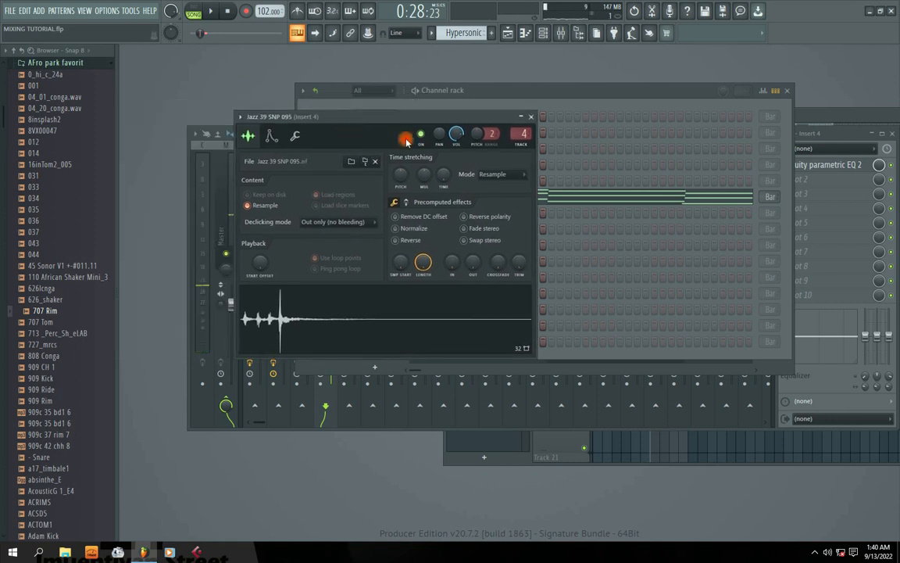
Add Fruity Compressor to Insert 4's second effect slot with a 4.1:1 ratio and a threshold of about -37.2 dB
double_click(524, 135)
left_click(783, 181)
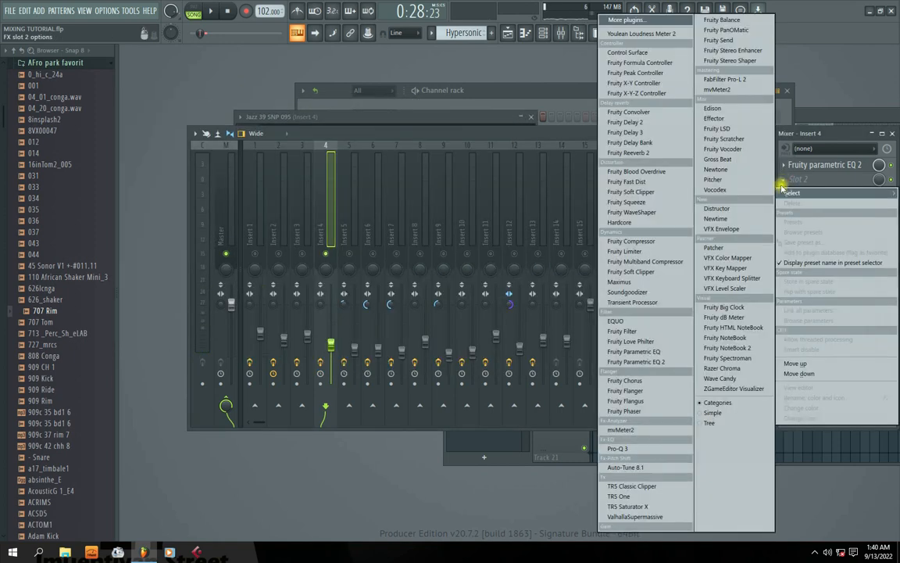
left_click(632, 241)
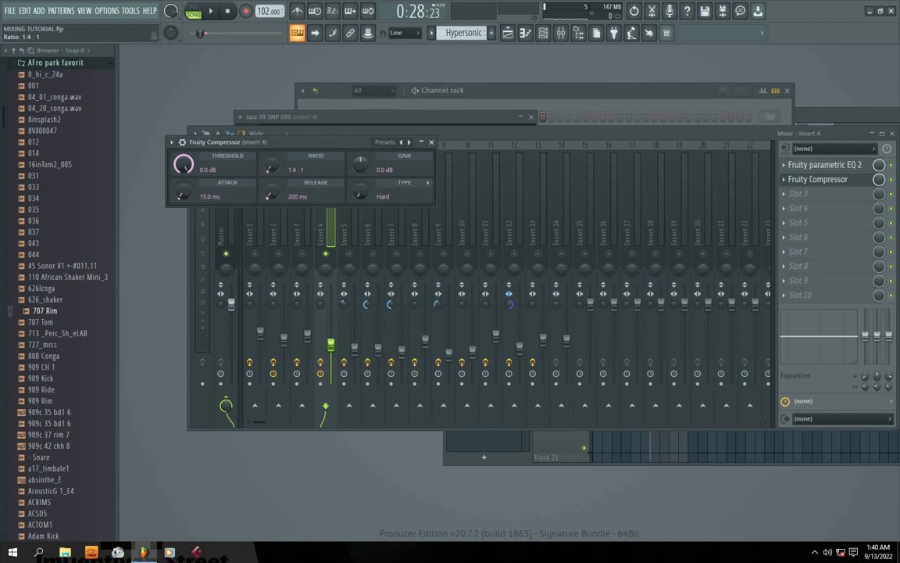
left_click_drag(183, 163, 187, 167)
key("space")
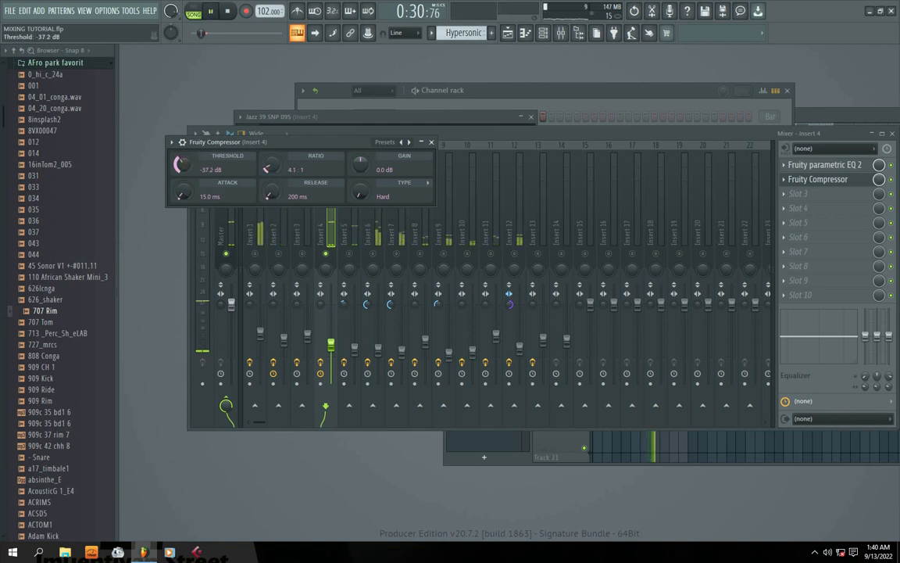
Fine-tune Insert 4's compressor threshold to about -36 dB during playback, set the gain to about 6.9 dB, and close it
left_click_drag(183, 165, 184, 162)
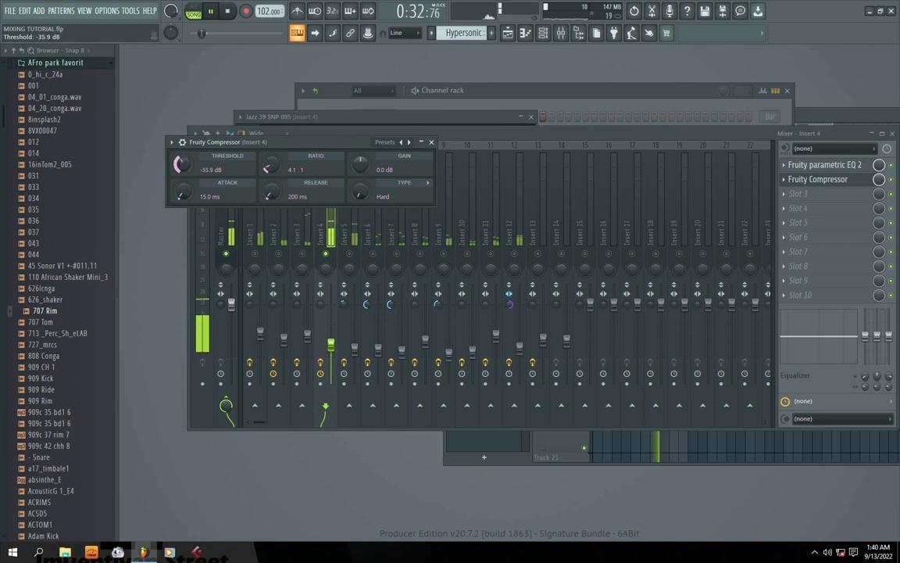
key("space")
key("space")
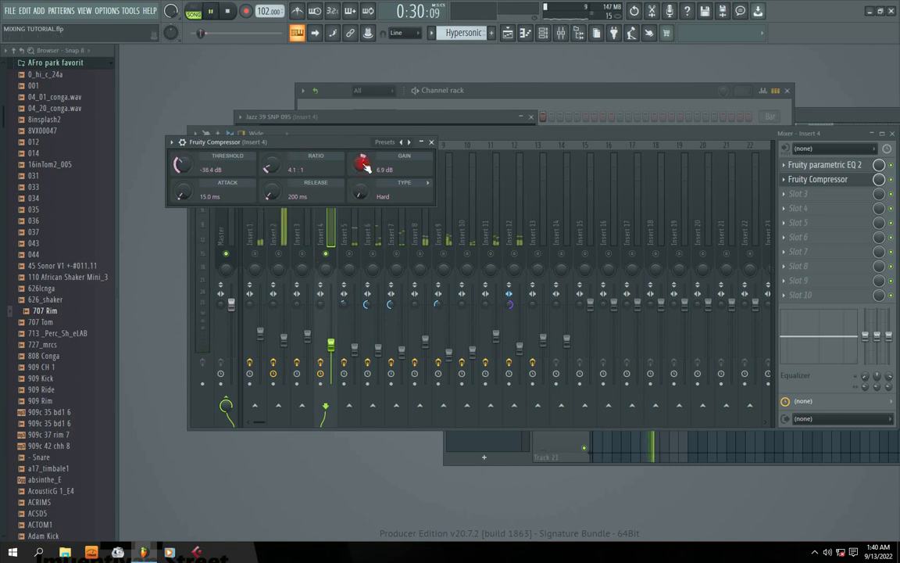
left_click(432, 142)
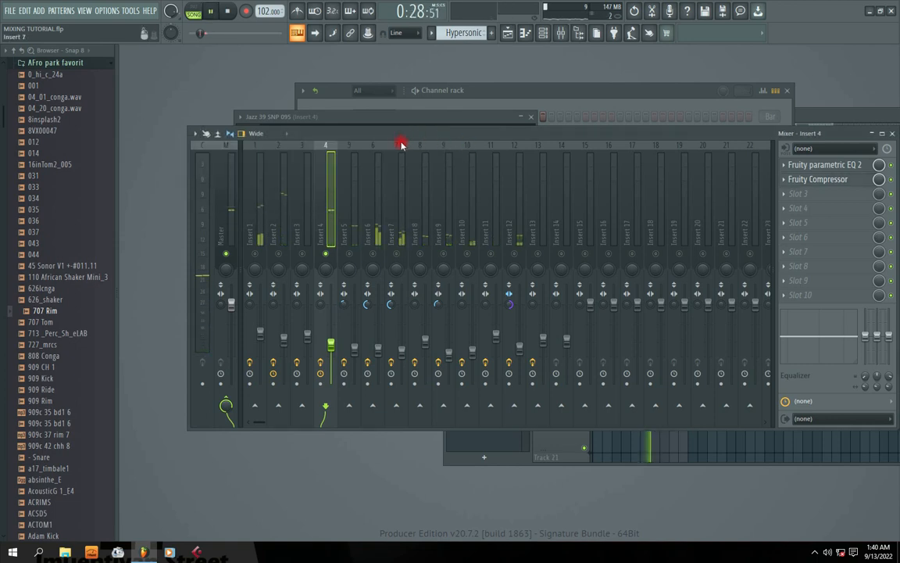
Bring all inserts back into the mix and raise Insert 4's volume to about 56% (-10.9 dB)
left_click_drag(388, 134, 398, 161)
left_click(424, 120)
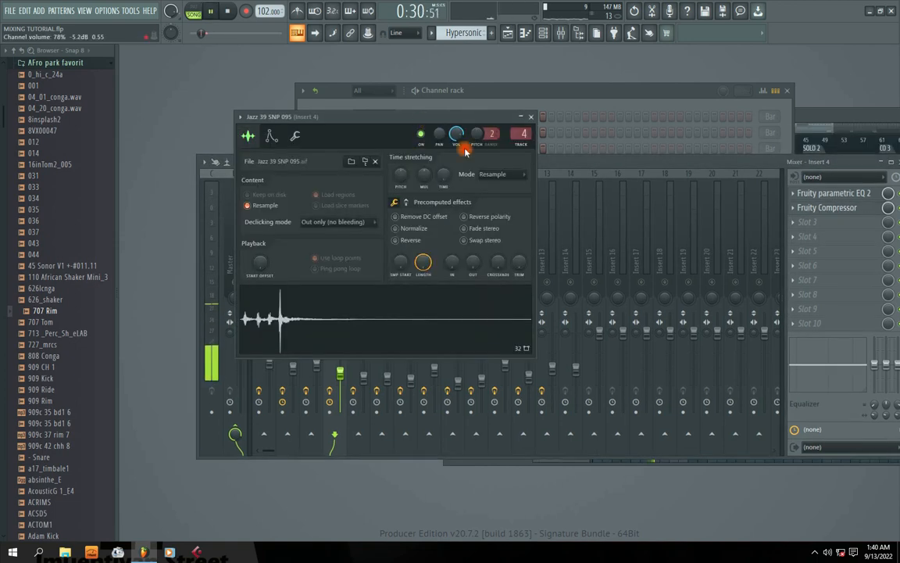
left_click(563, 167)
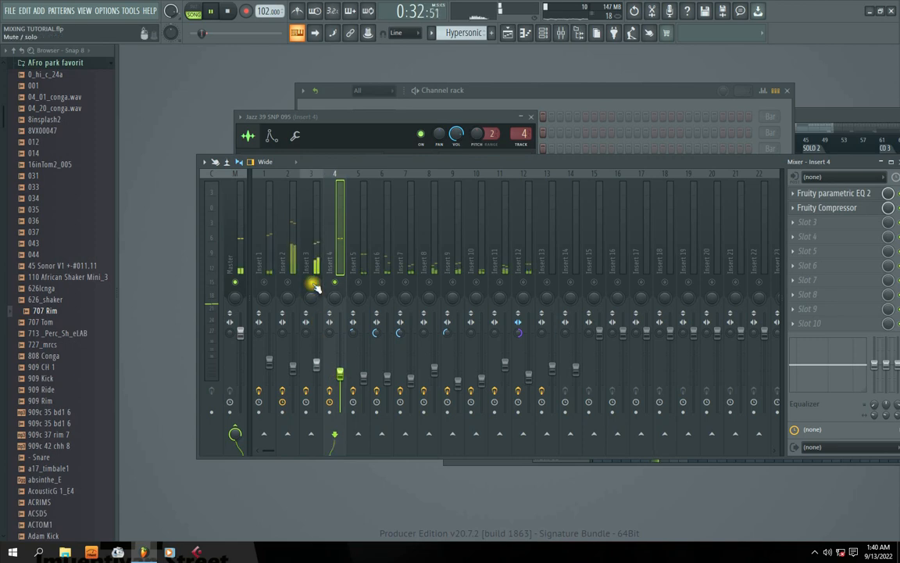
left_click(350, 267)
left_click_drag(340, 374, 340, 367)
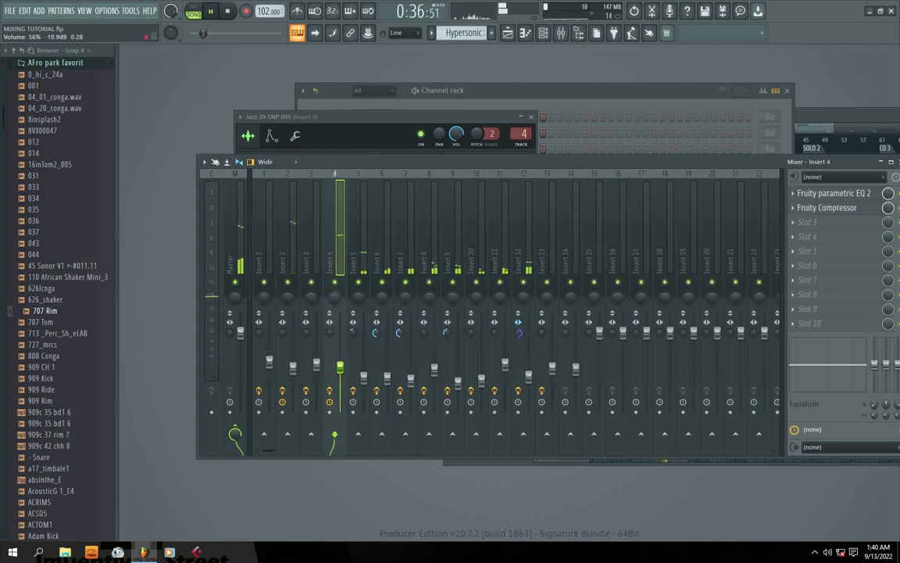
Go through Inserts 5 to 12 one by one while the full mix plays to check their effects and levels
left_click(358, 268)
left_click(384, 268)
left_click(407, 268)
left_click(430, 268)
left_click(454, 268)
left_click(477, 267)
left_click(501, 267)
left_click(523, 269)
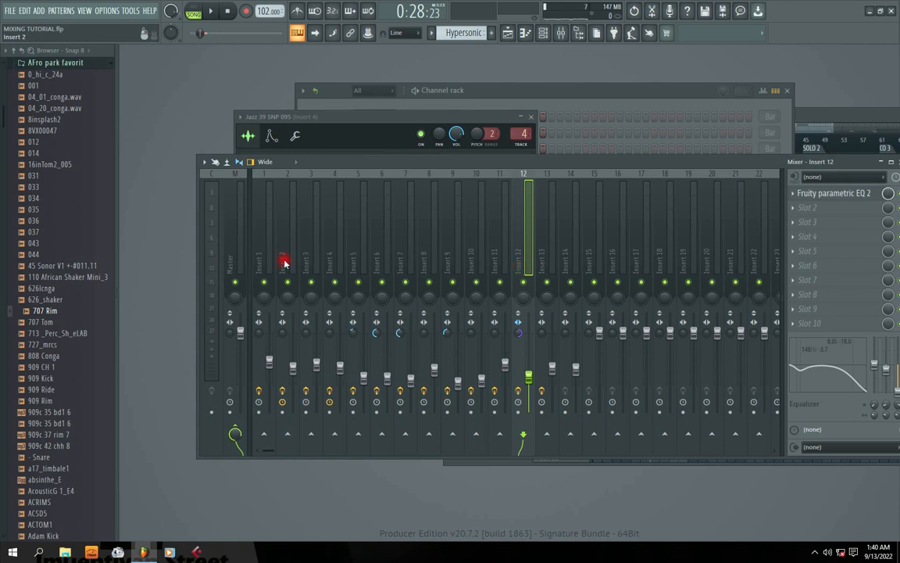
Close the Jazz 39 SNP 095 channel settings, reposition the mixer, and select the Master track
left_click(231, 260)
left_click_drag(387, 165, 376, 156)
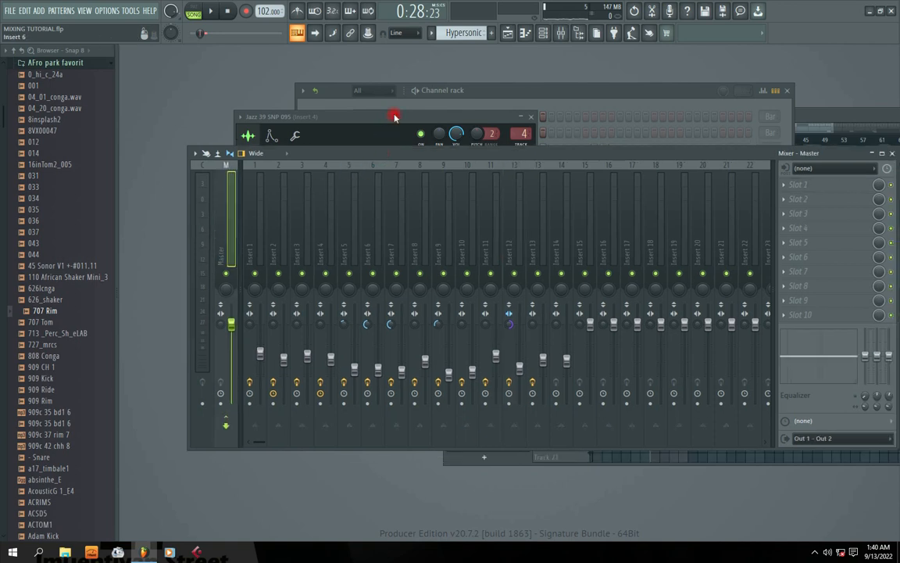
double_click(395, 116)
left_click(360, 115)
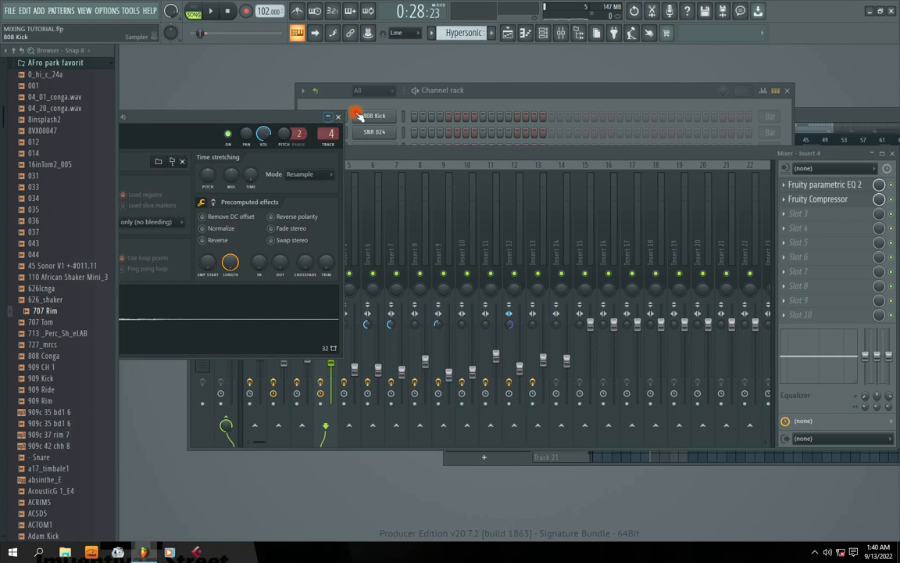
left_click(339, 117)
left_click_drag(394, 157, 358, 155)
left_click(216, 220)
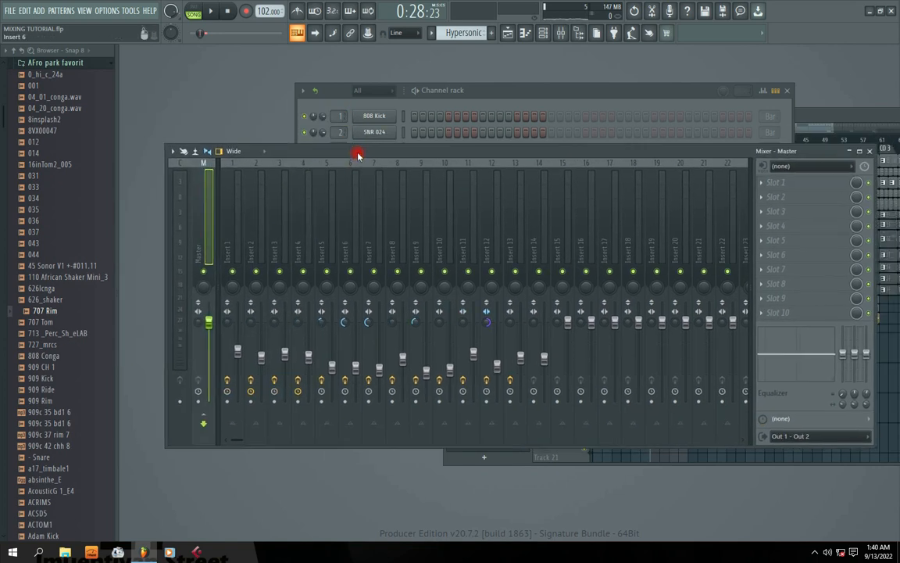
Add Fruity Parametric EQ 2 to the Master's first effect slot and load the "20Hz + 18kHz cut" preset
left_click(763, 184)
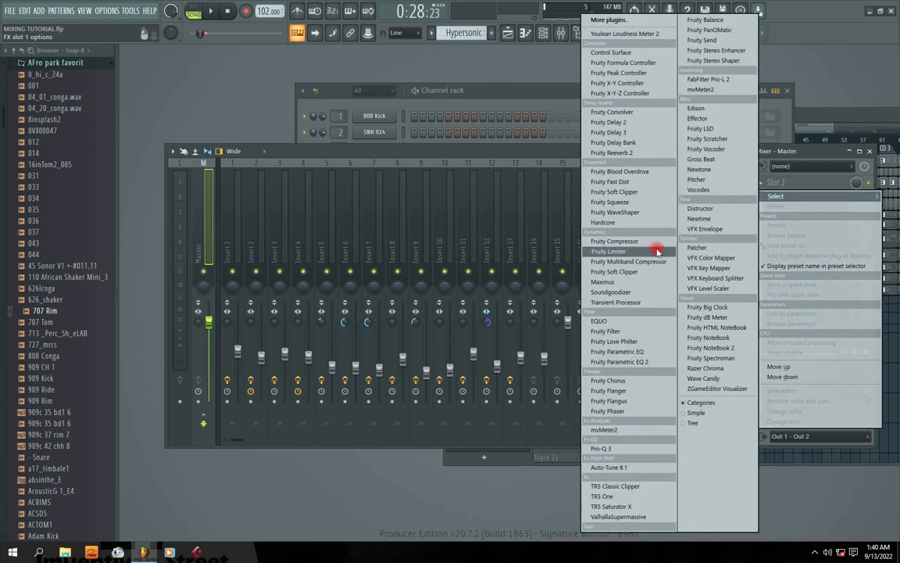
left_click(557, 330)
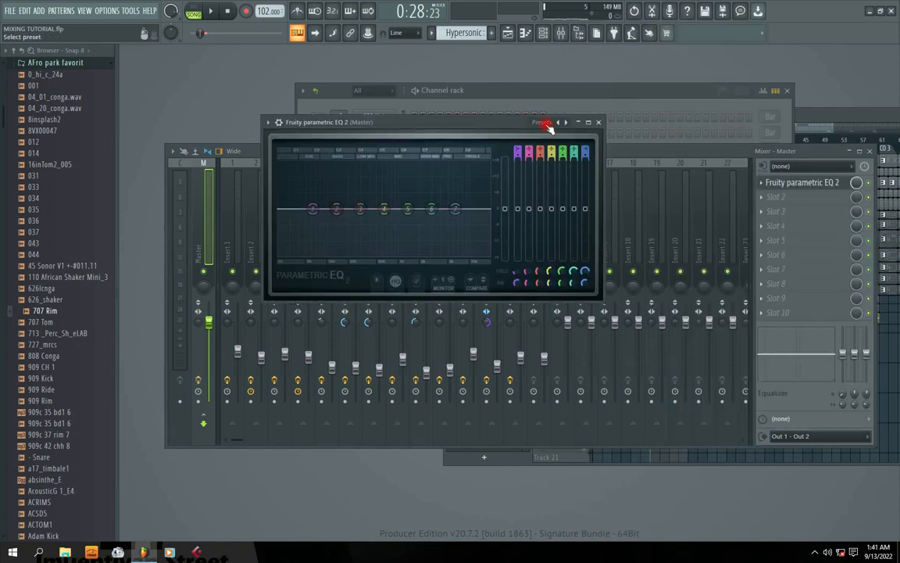
left_click_drag(422, 123, 421, 141)
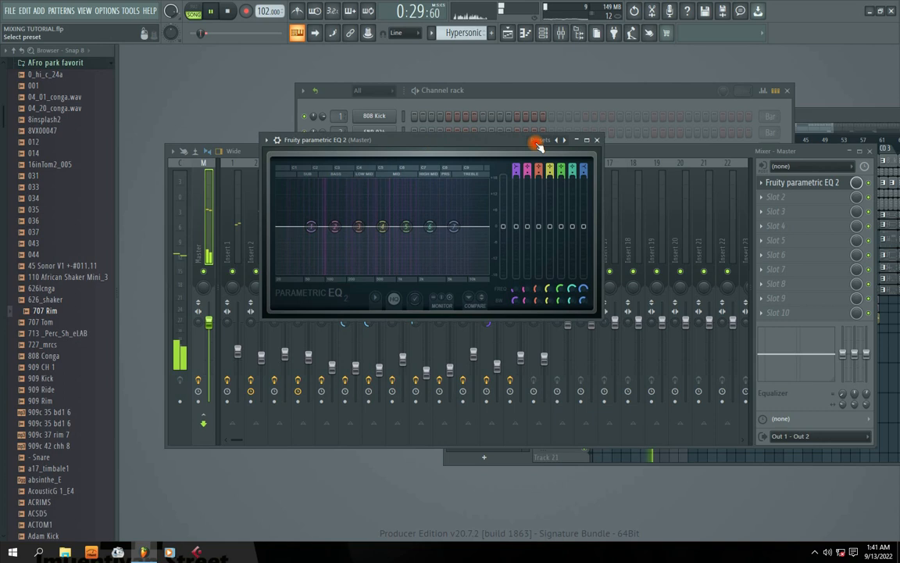
left_click(562, 141)
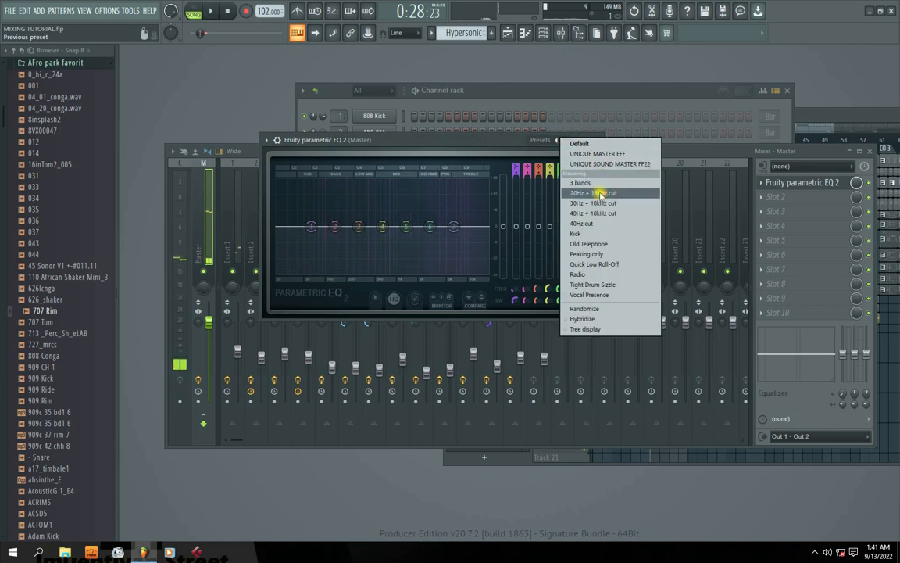
left_click(595, 184)
Move the Master EQ's band 1 high-pass to about 30 Hz while the song plays, and close the equalizer
key("space")
left_click_drag(280, 228, 288, 228)
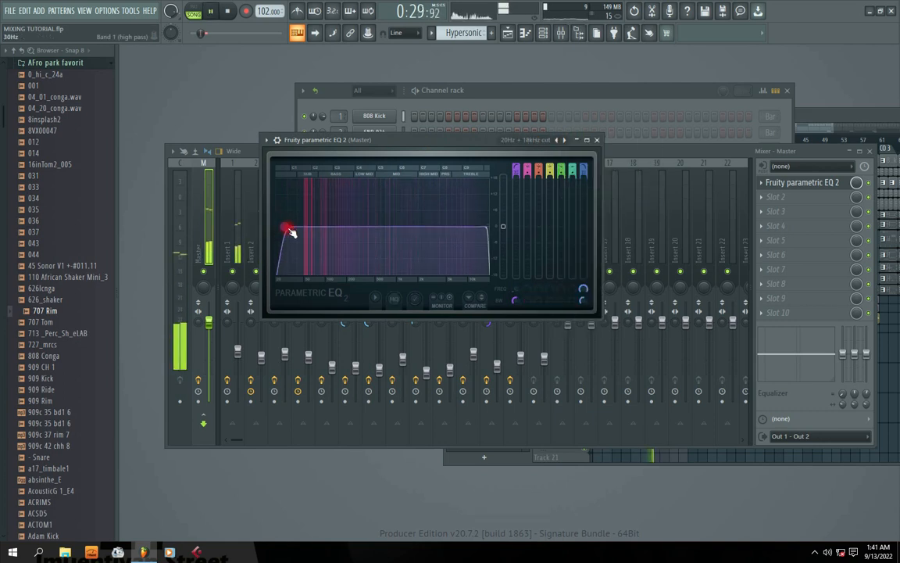
left_click(597, 140)
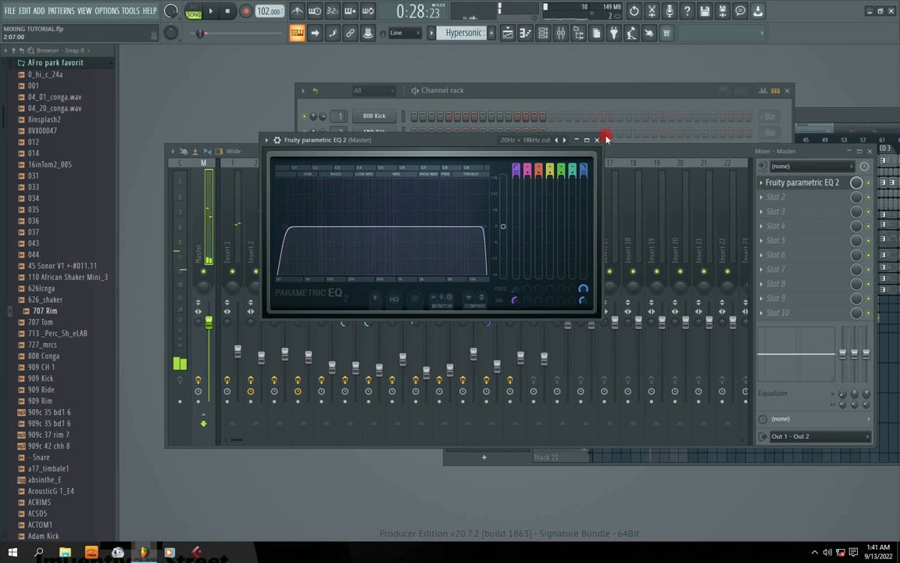
Add Fruity Limiter to the Master's second effect slot and move its window clear of the level meters
left_click(770, 196)
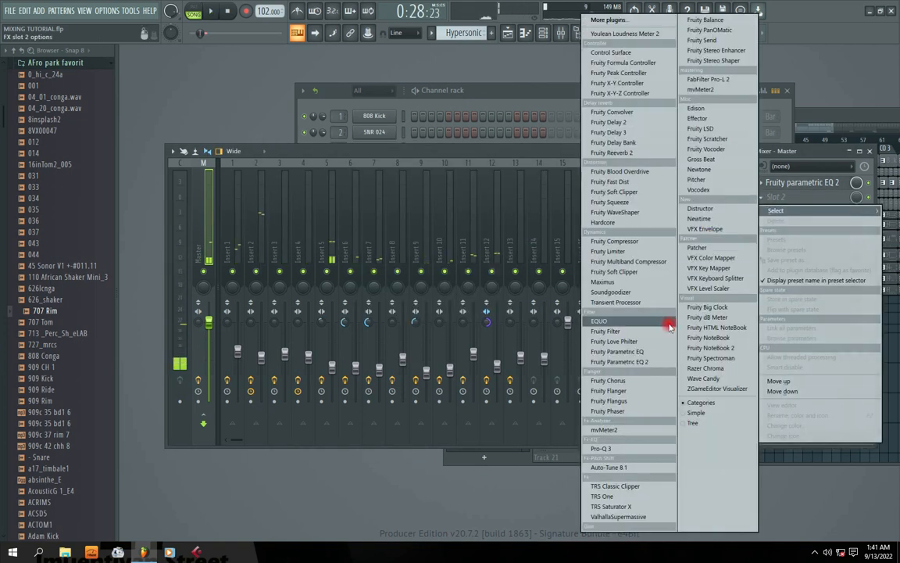
left_click(614, 251)
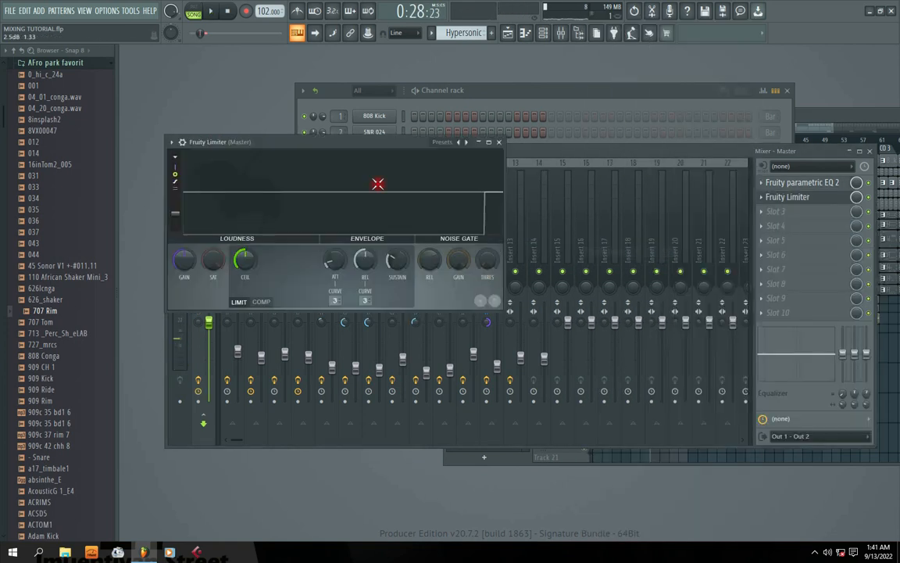
left_click_drag(308, 146, 385, 167)
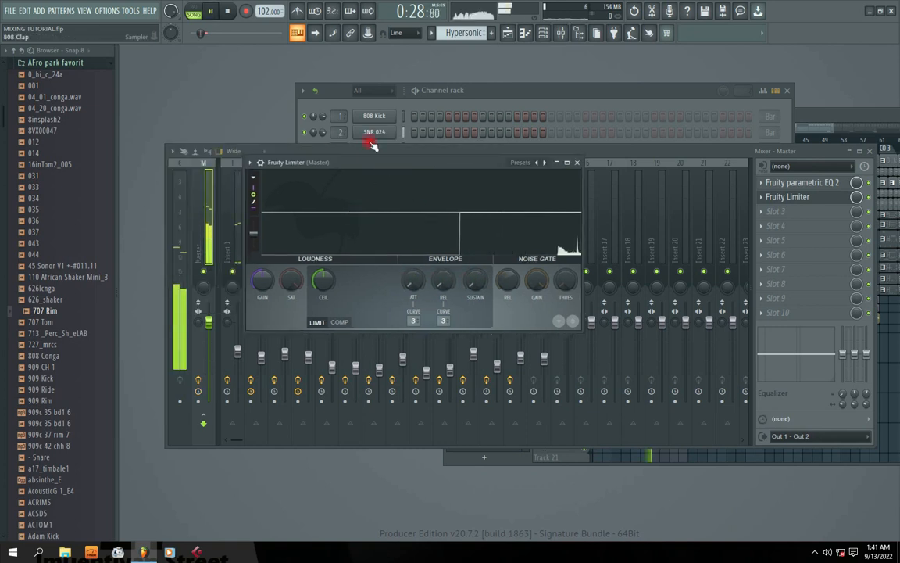
left_click_drag(342, 161, 430, 150)
Switch the Master's Fruity Limiter to its COMP settings and audition the song through it
left_click(419, 311)
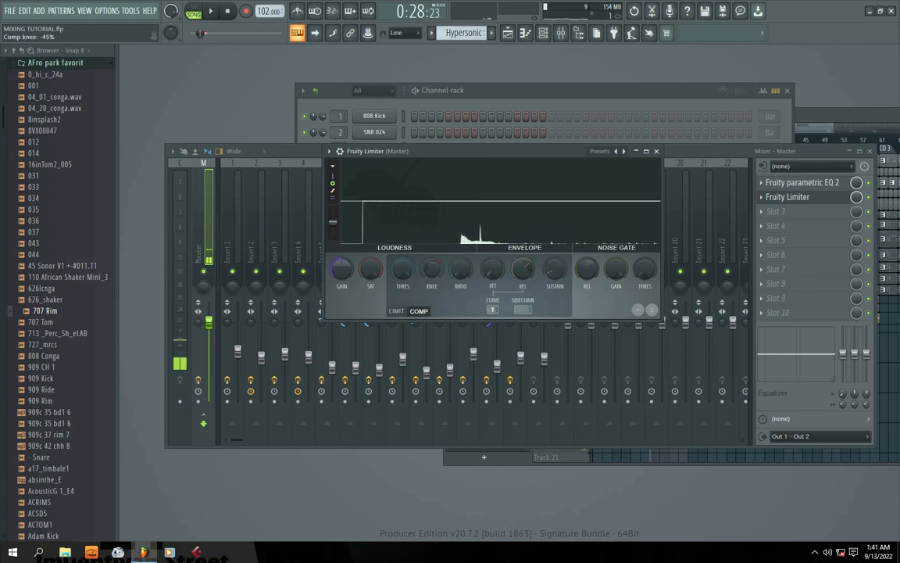
key("space")
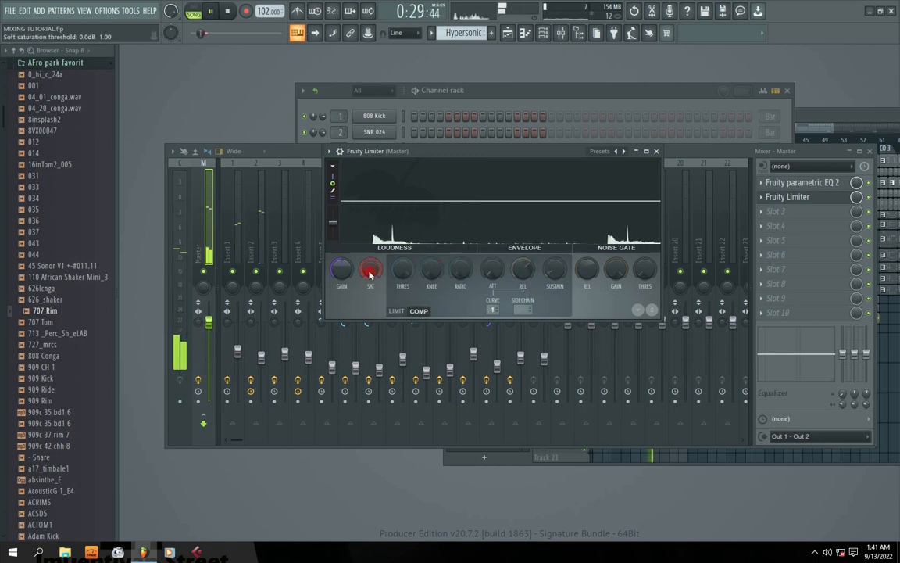
key("space")
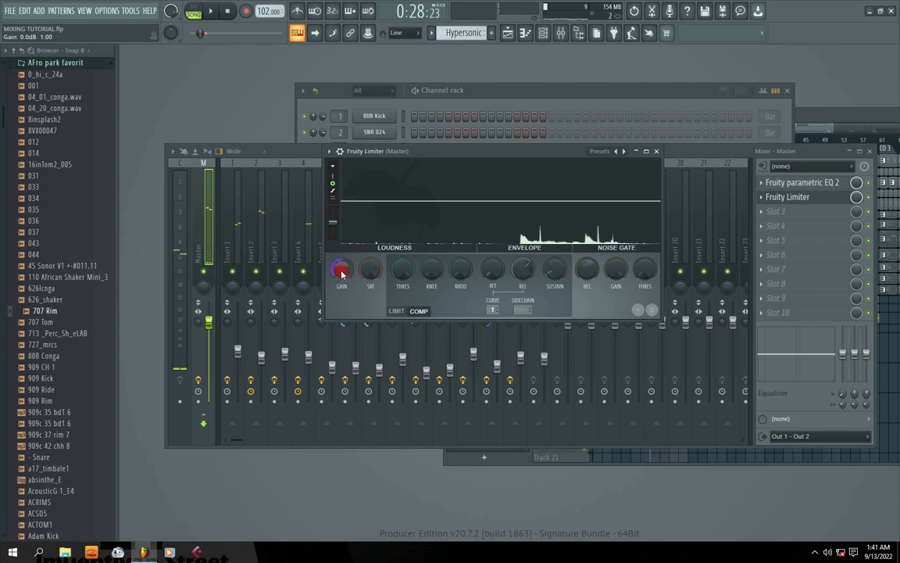
Switch the Master's Fruity Limiter to LIMIT and raise its gain while the song plays, closing the limiter when done
left_click(397, 310)
left_click_drag(341, 269, 342, 213)
key("space")
left_click_drag(348, 279, 349, 252)
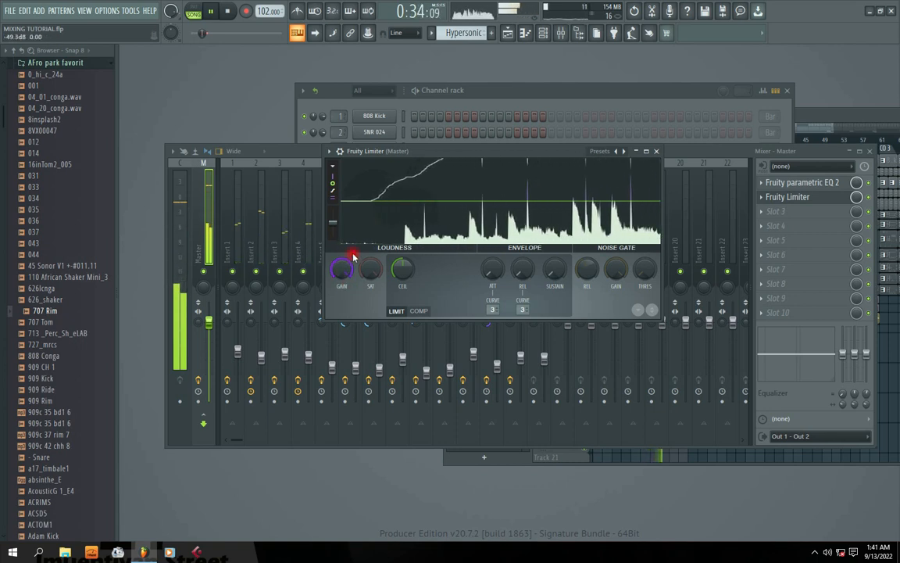
left_click_drag(444, 149, 429, 179)
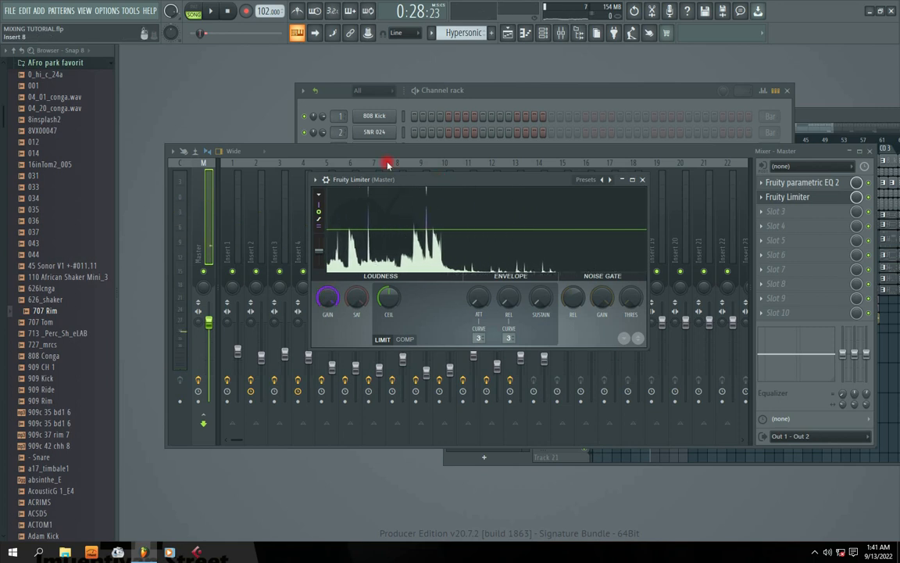
left_click_drag(397, 181, 391, 180)
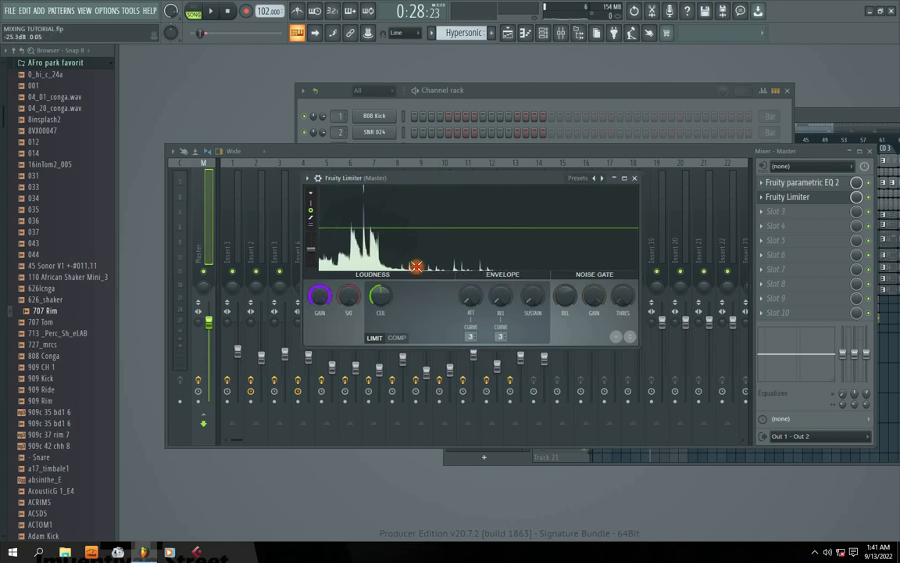
left_click(635, 179)
Close the mixer, clear the CO 1 time selection in the Playlist and play the song from the beginning
left_click(869, 151)
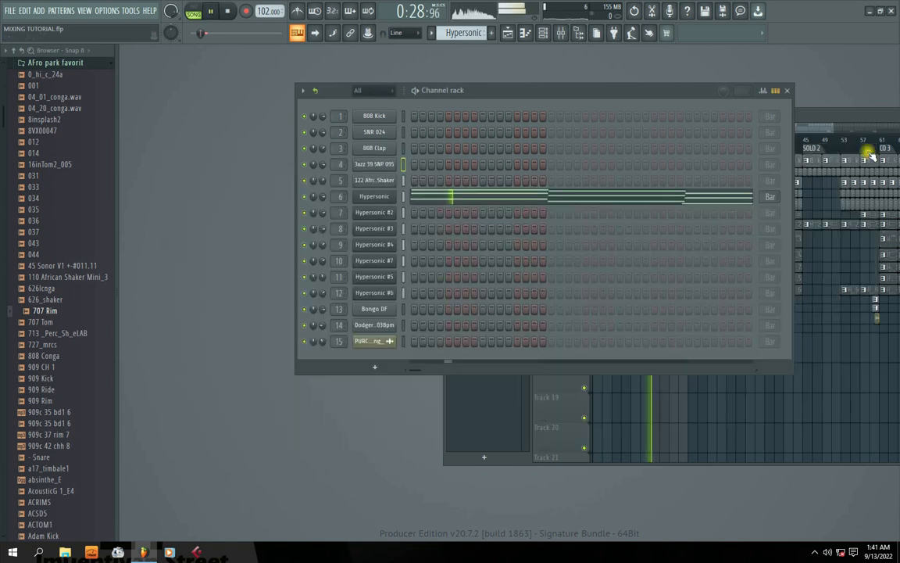
left_click(844, 117)
left_click_drag(844, 120, 582, 147)
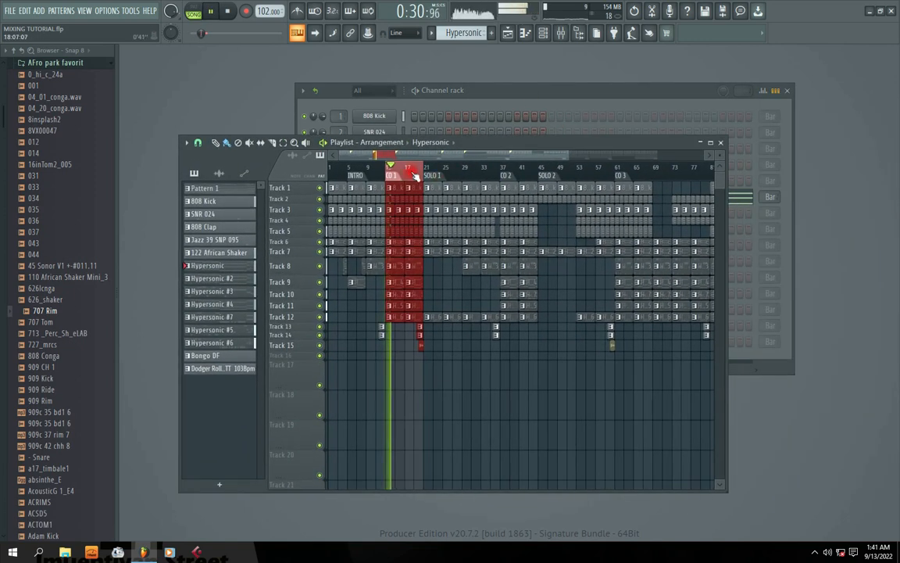
key("space")
left_click(210, 10)
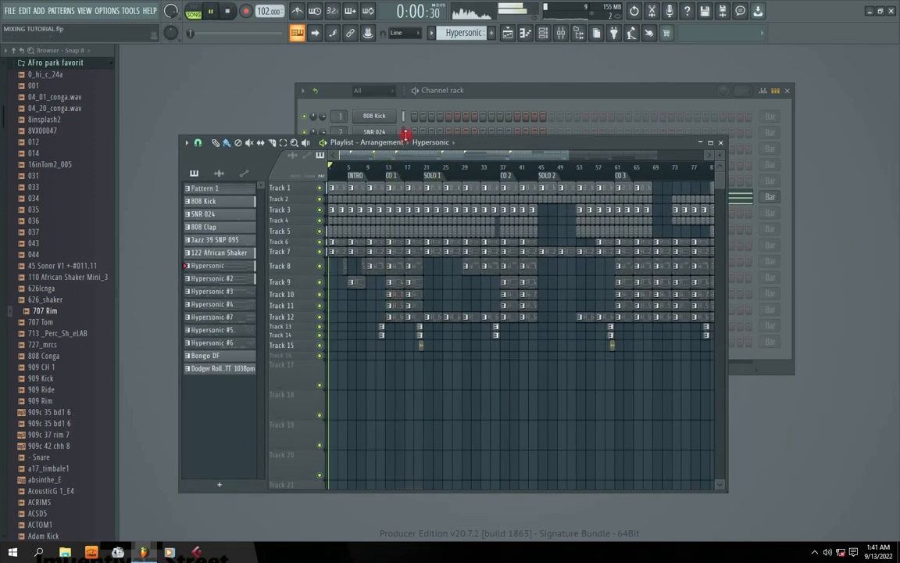
Rearrange the Playlist and Channel rack windows so both are accessible, with the Channel rack in front
left_click_drag(460, 142, 520, 133)
left_click(541, 88)
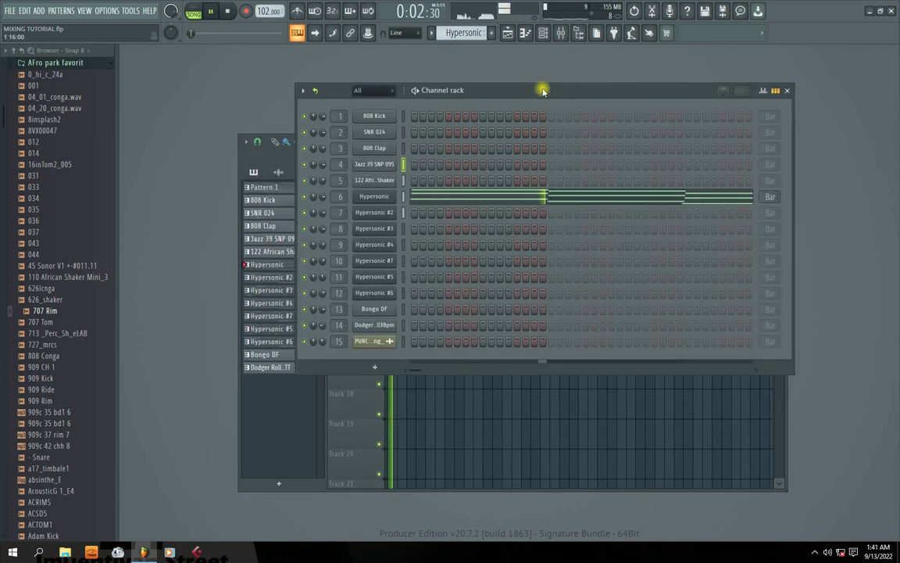
left_click_drag(539, 88, 622, 101)
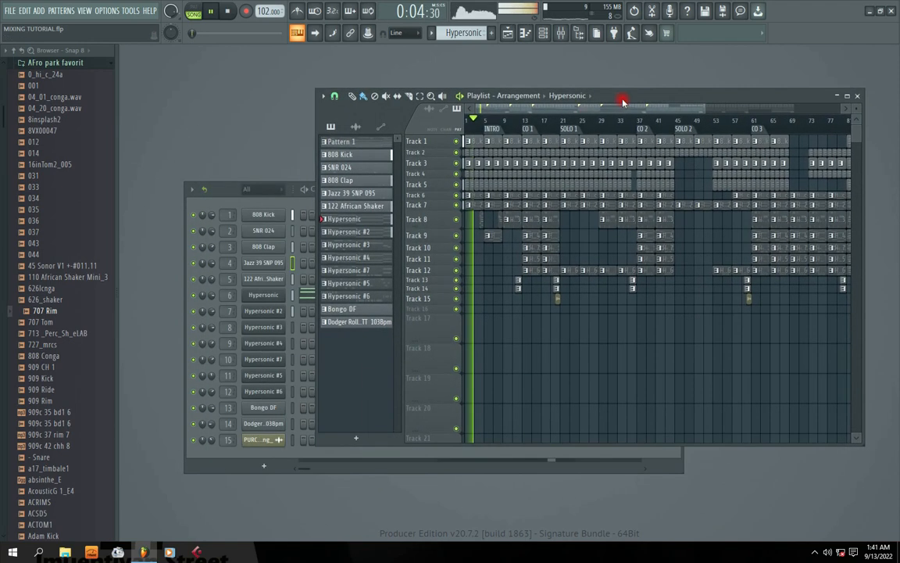
left_click(302, 197)
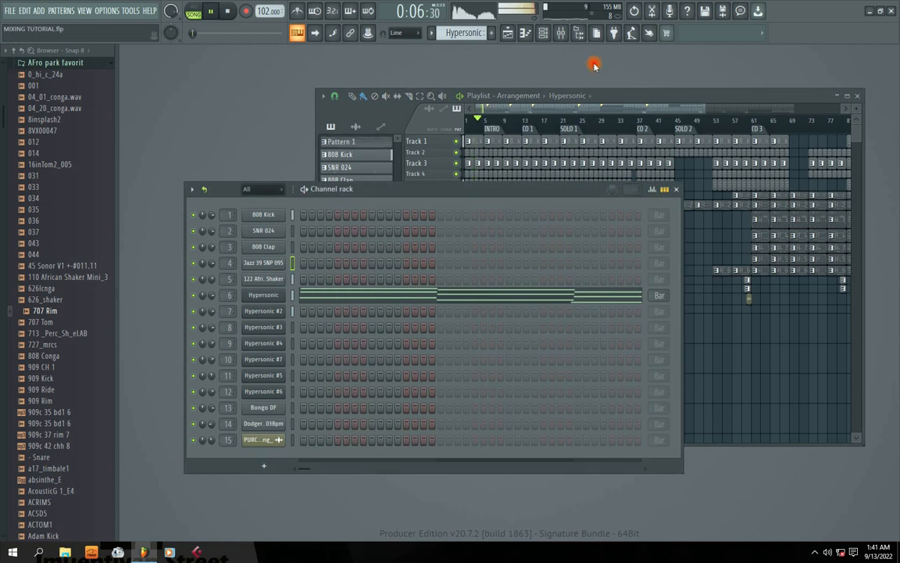
Reopen the mixer and restart the song from the beginning to watch the Master's levels
left_click(561, 33)
key("space")
key("space")
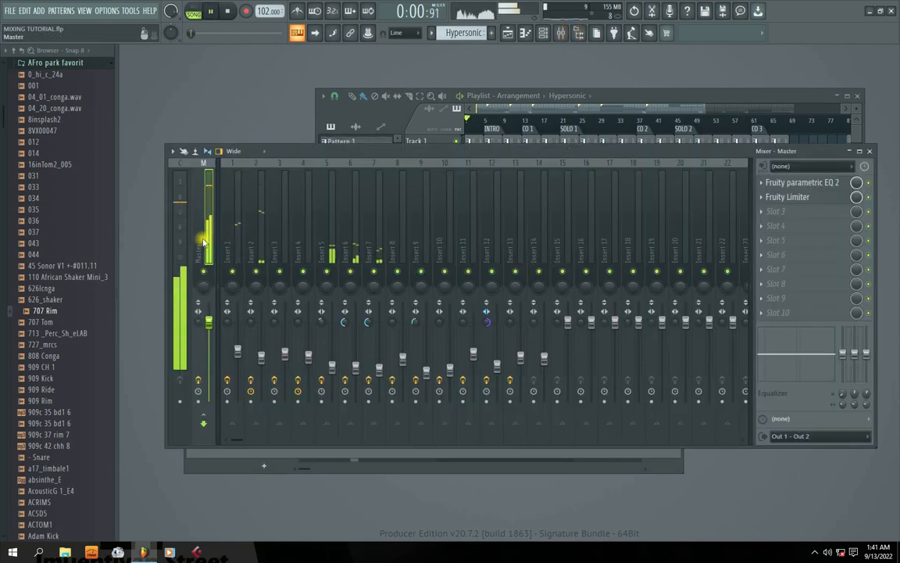
Compare the song with the Master's Fruity Parametric EQ 2 bypassed and enabled, leaving the equalizer on and playback stopped
left_click(869, 182)
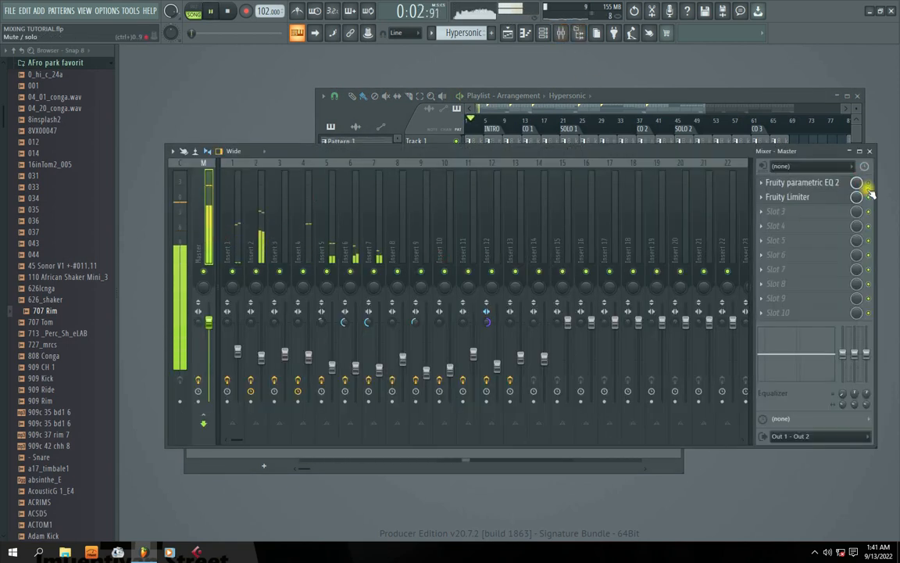
key("space")
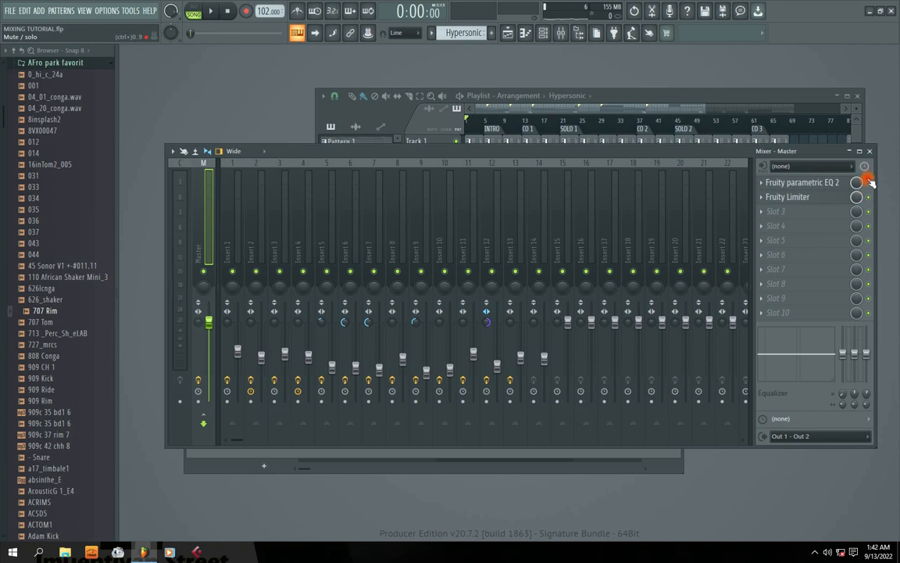
key("space")
left_click(868, 182)
key("space")
key("space")
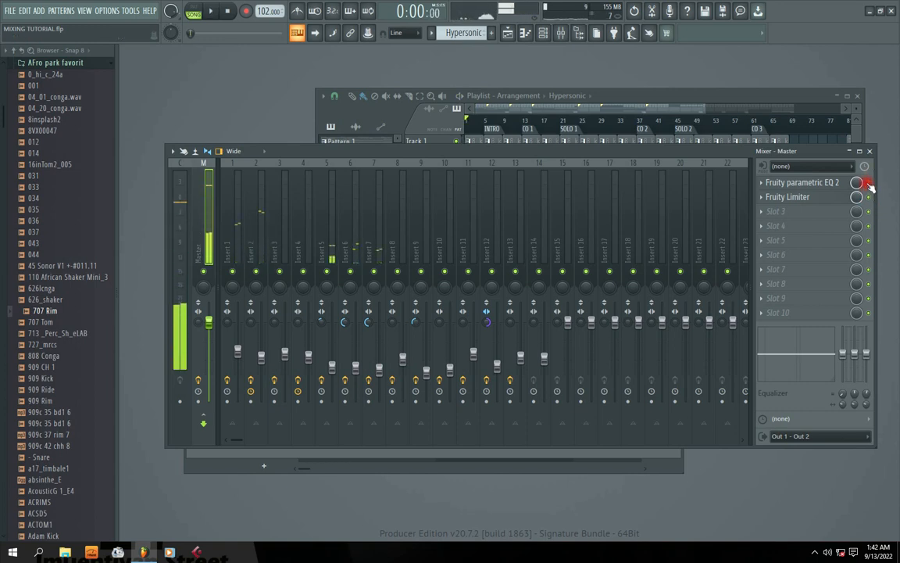
key("space")
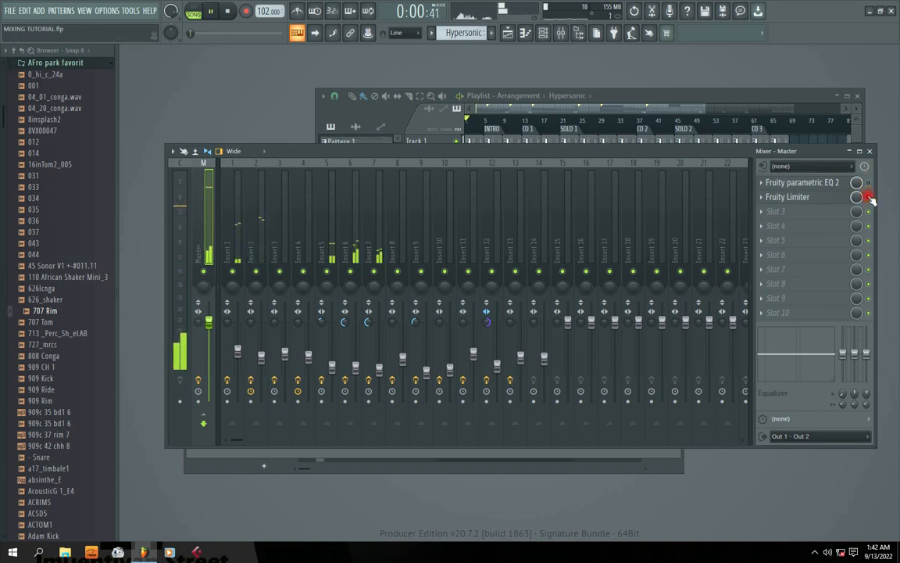
left_click(869, 183)
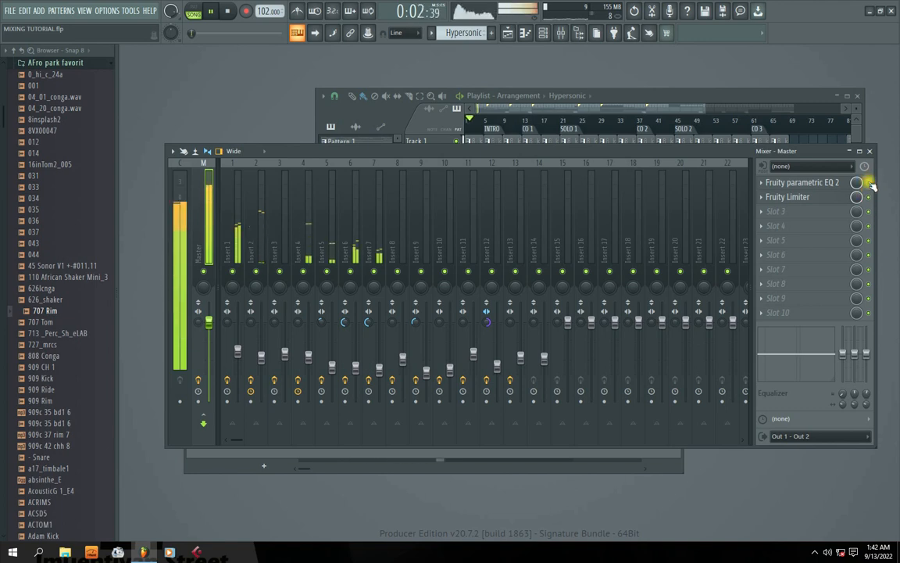
key("space")
left_click(869, 183)
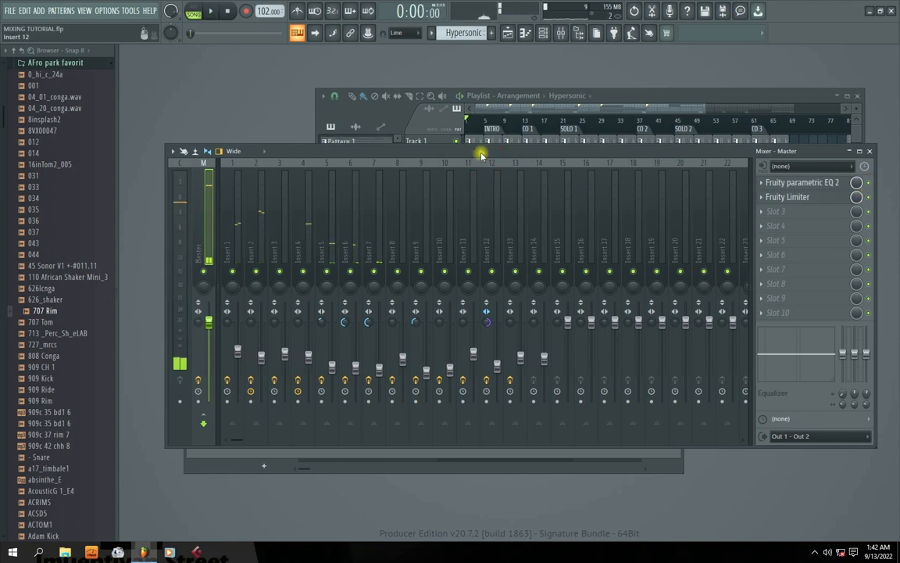
Close the mixer and reposition the Channel rack and Playlist, leaving the Playlist in front
left_click_drag(482, 151, 490, 136)
left_click(878, 136)
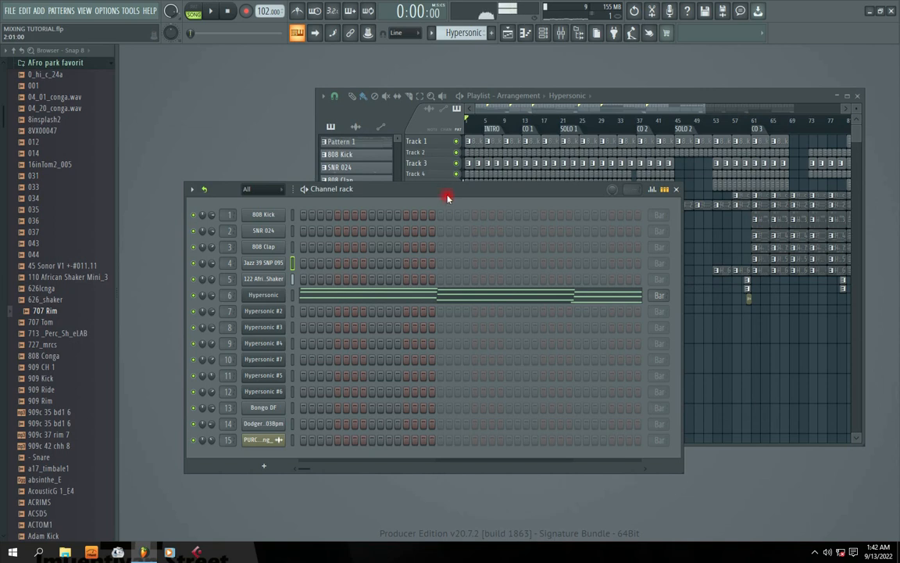
left_click_drag(448, 190, 487, 180)
left_click_drag(691, 96, 617, 67)
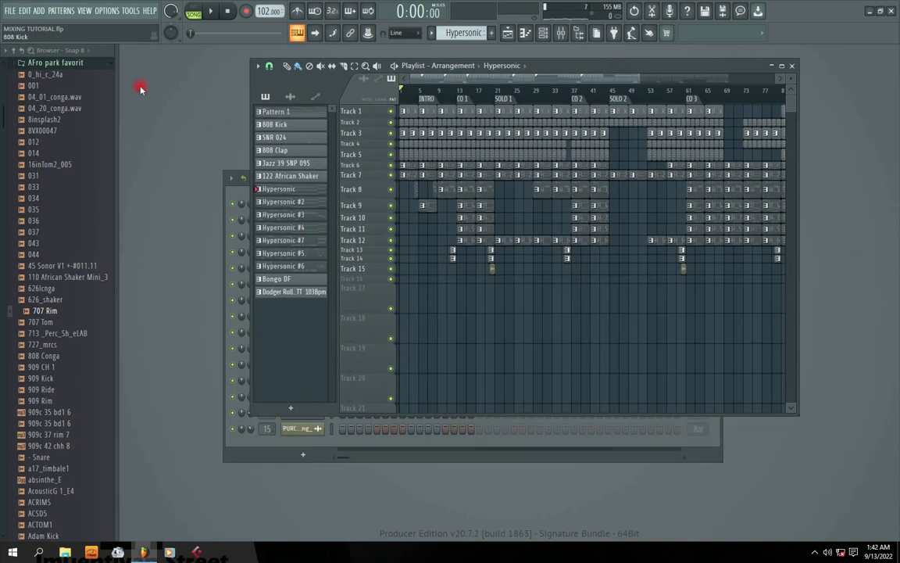
Export the song as a Microsoft wave file named "FERE 23" in the AFROBEAT TYPE BEAT 2023 subfolder 2 and start rendering
left_click(9, 11)
mouse_move(23, 105)
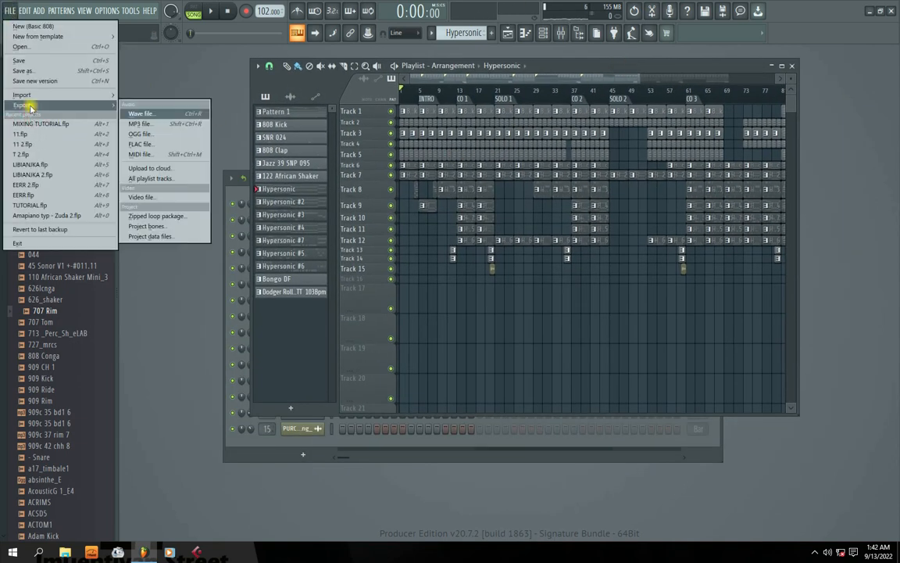
left_click(148, 116)
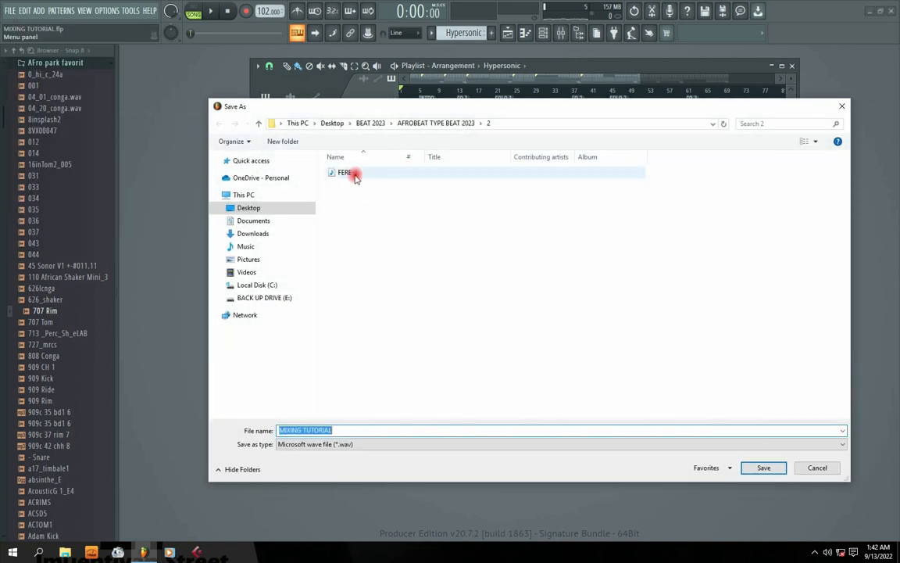
left_click(337, 177)
double_click(312, 427)
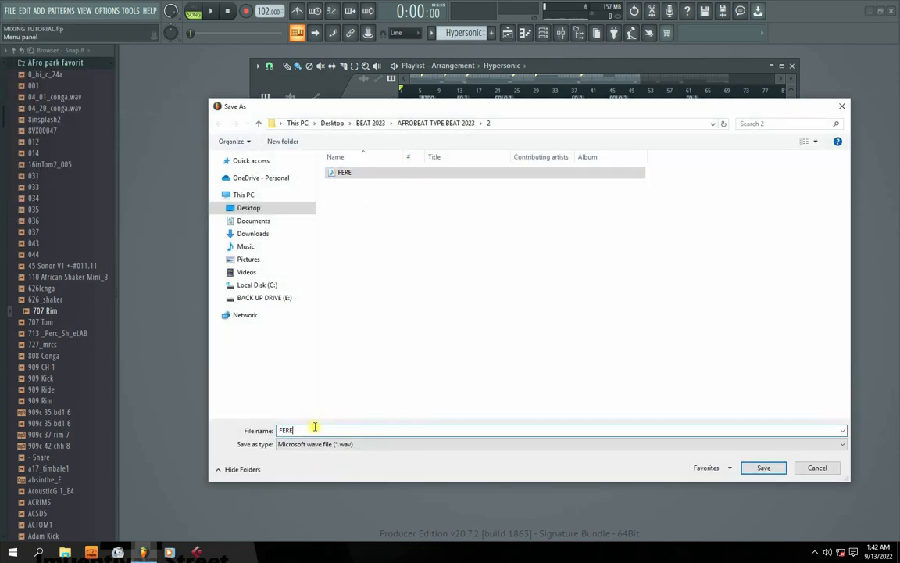
left_click(324, 418)
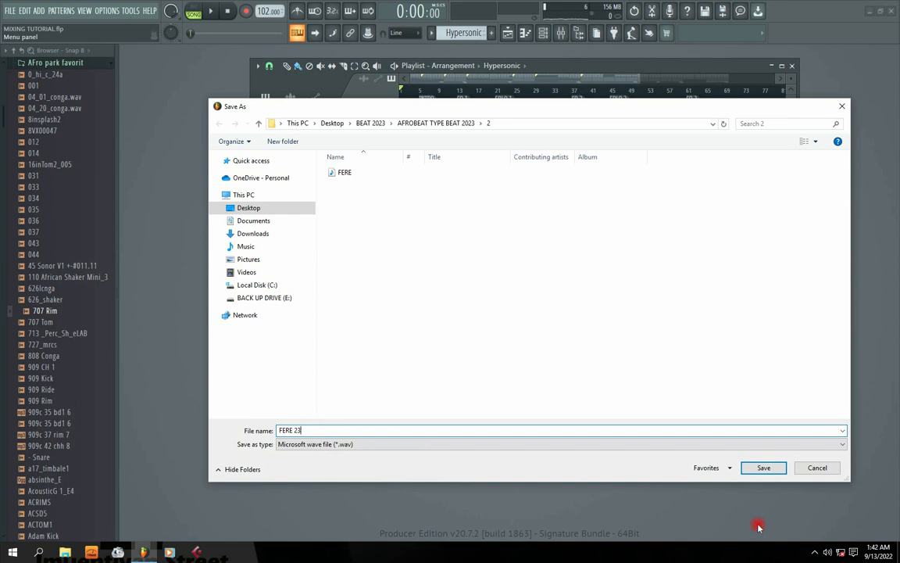
left_click(763, 467)
left_click(526, 424)
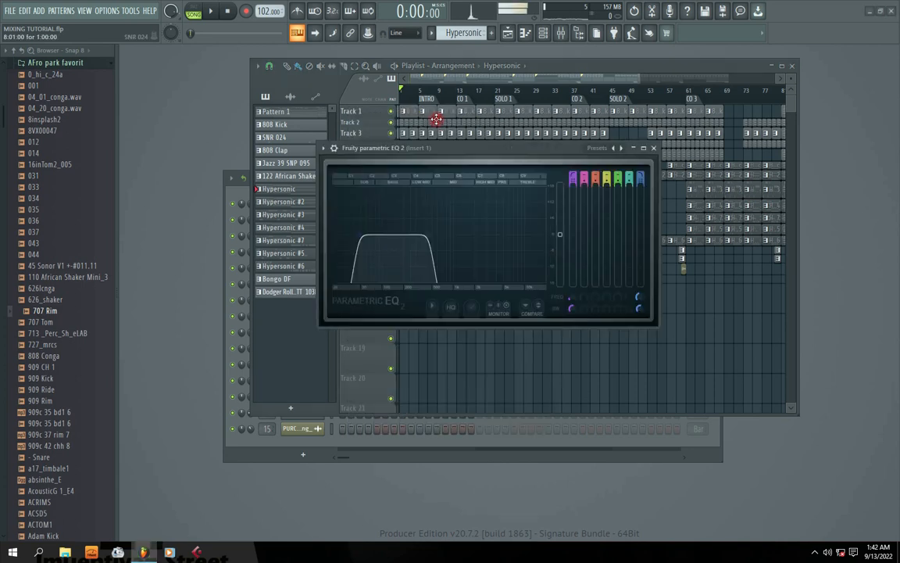
Reposition and enlarge the export folder window, and play the rendered FERE 23 file in the media player
left_click_drag(527, 117, 440, 80)
left_click(609, 299)
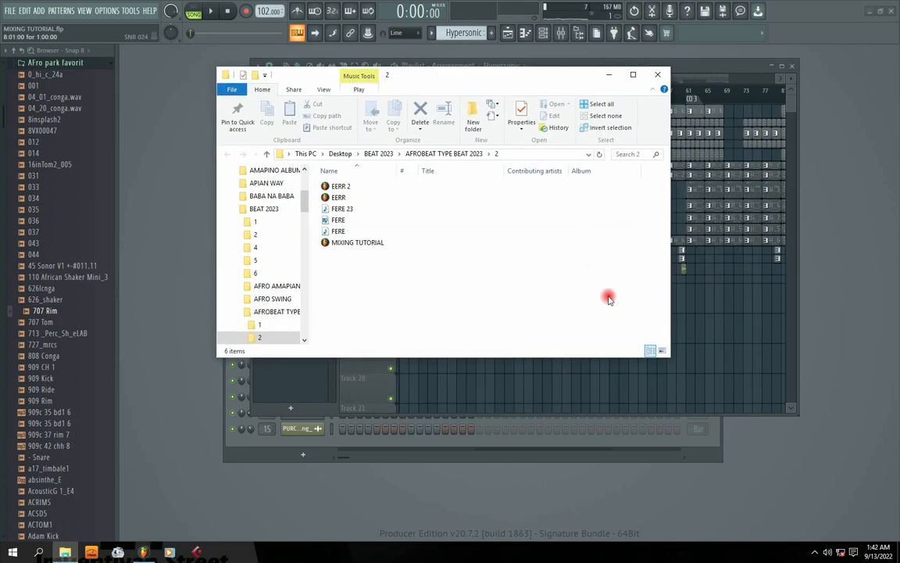
left_click_drag(670, 358, 762, 405)
left_click(338, 197)
left_click(338, 209)
right_click(336, 211)
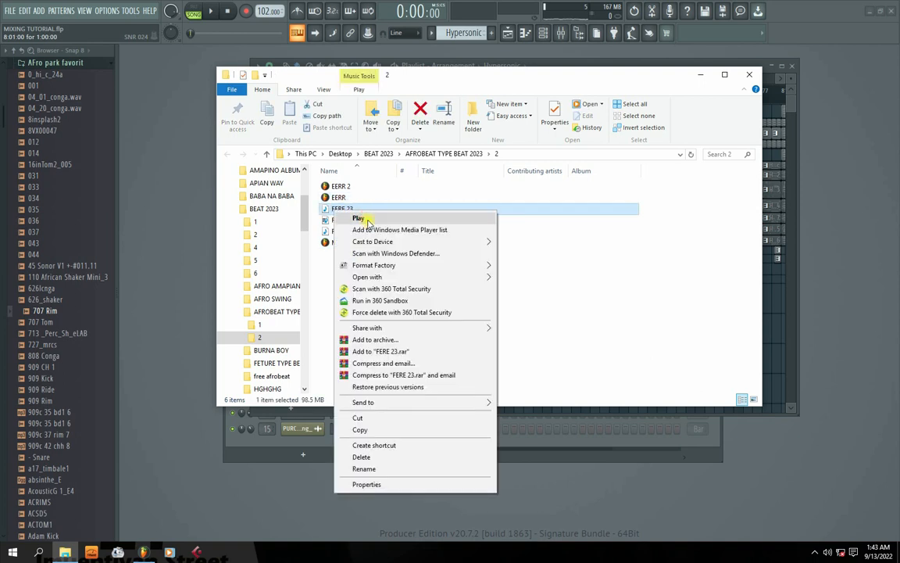
left_click(348, 235)
Move the media player over the folder window, listen to the opening of FERE 23 and pause it
left_click_drag(154, 7, 430, 128)
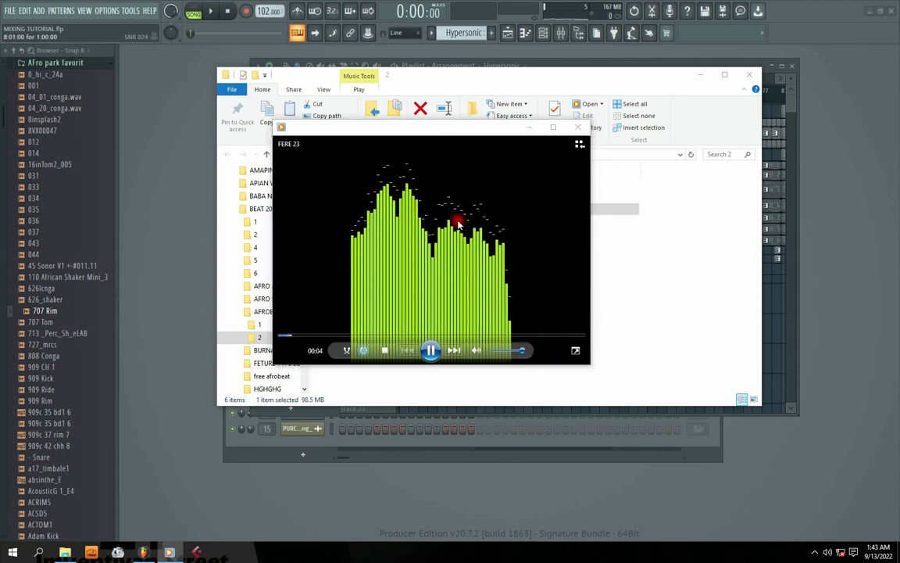
left_click_drag(392, 127, 389, 125)
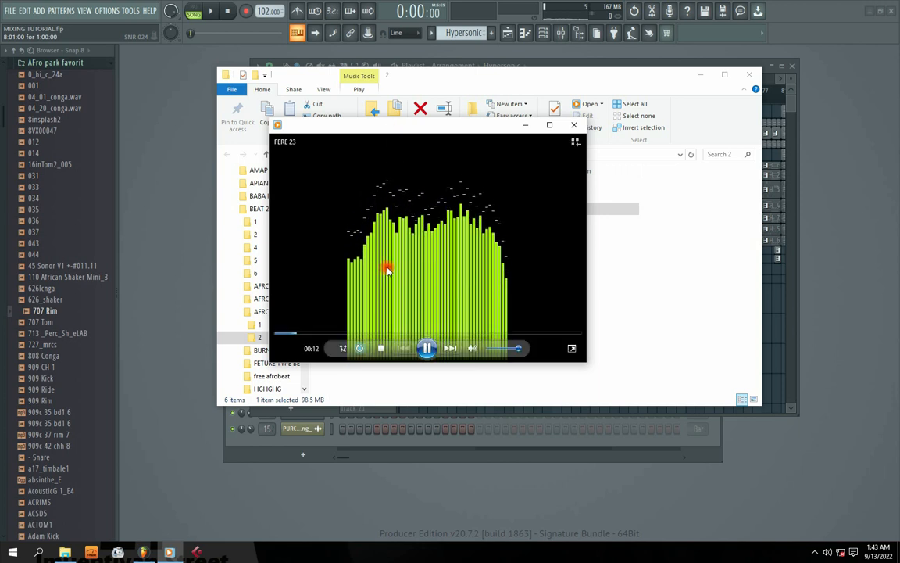
left_click(426, 348)
Enlarge the paused media player window and reposition it over the folder window
left_click_drag(363, 130, 417, 188)
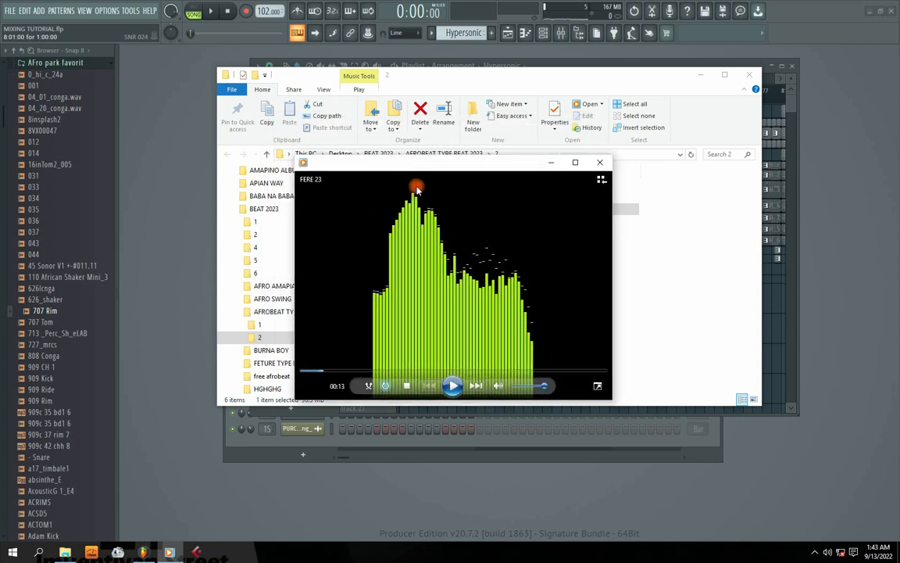
left_click_drag(608, 403, 675, 462)
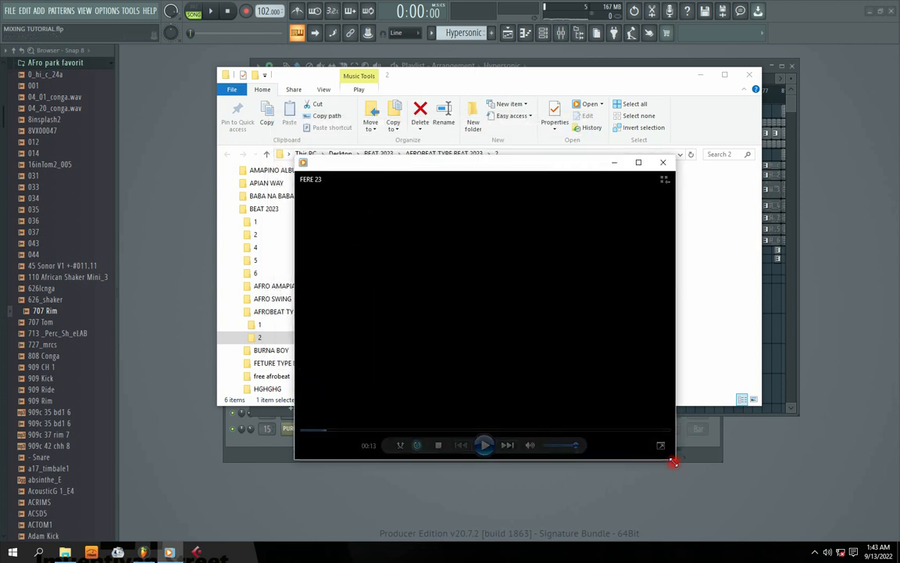
left_click_drag(404, 165, 360, 134)
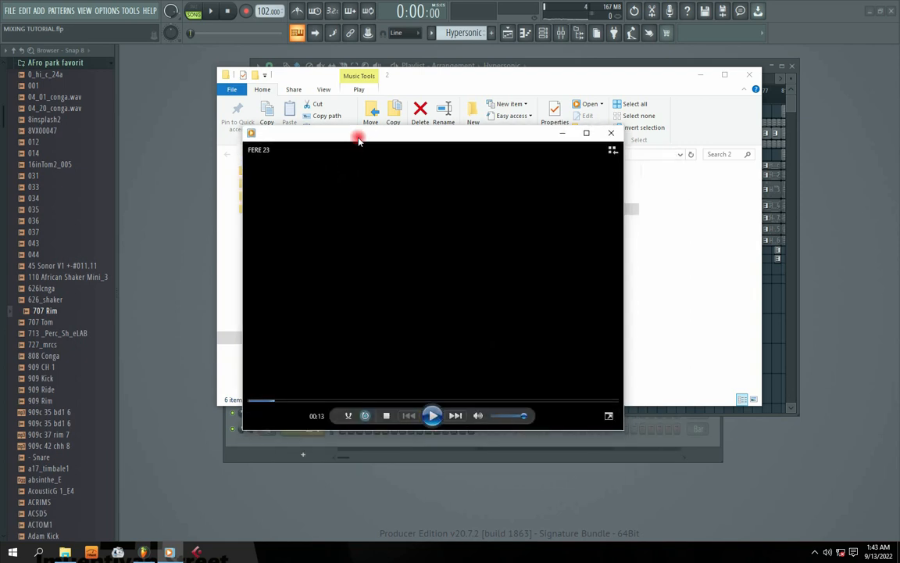
mouse_move(365, 135)
left_mouse_down()
mouse_move(394, 131)
mouse_move(383, 134)
left_mouse_up()
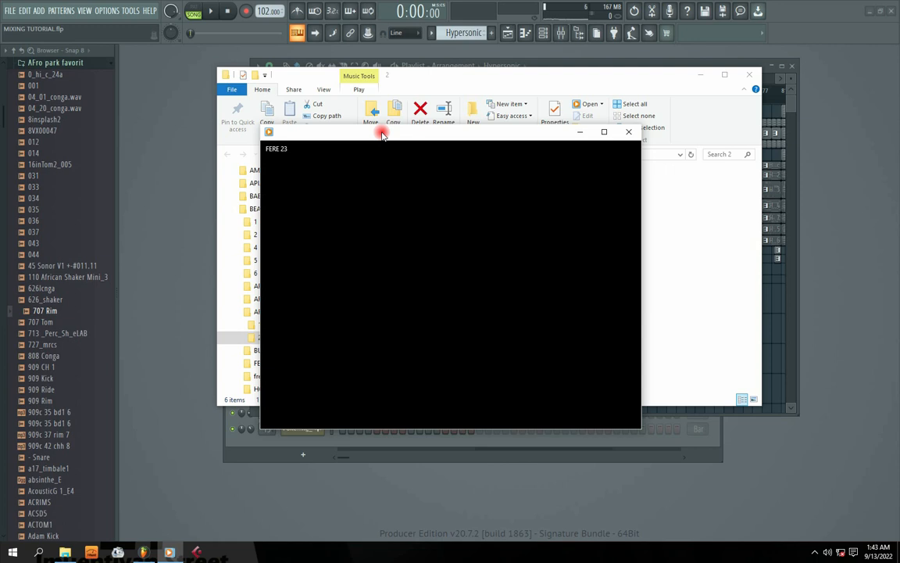
left_click_drag(382, 135, 399, 111)
Resume FERE 23, pause it briefly, and continue listening with the player window shifted slightly
left_click(440, 383)
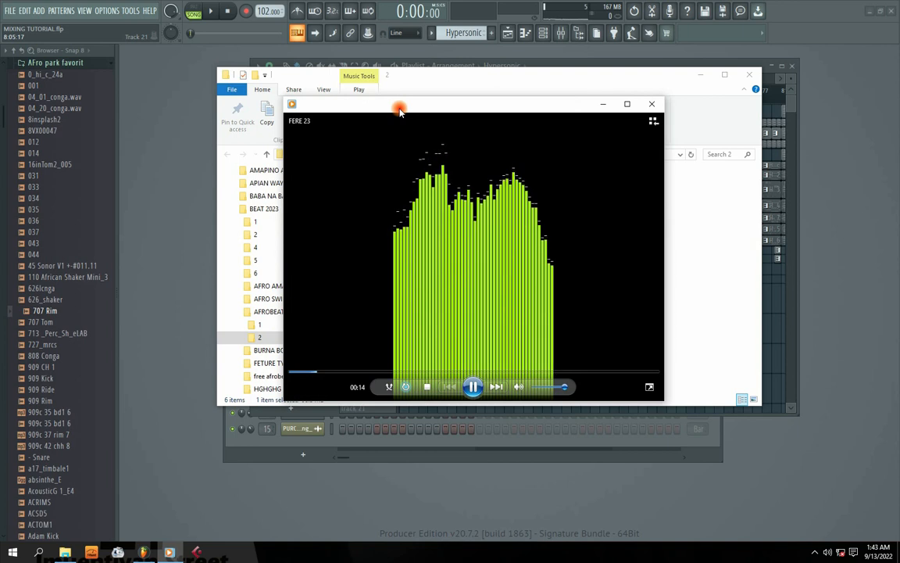
left_click(469, 390)
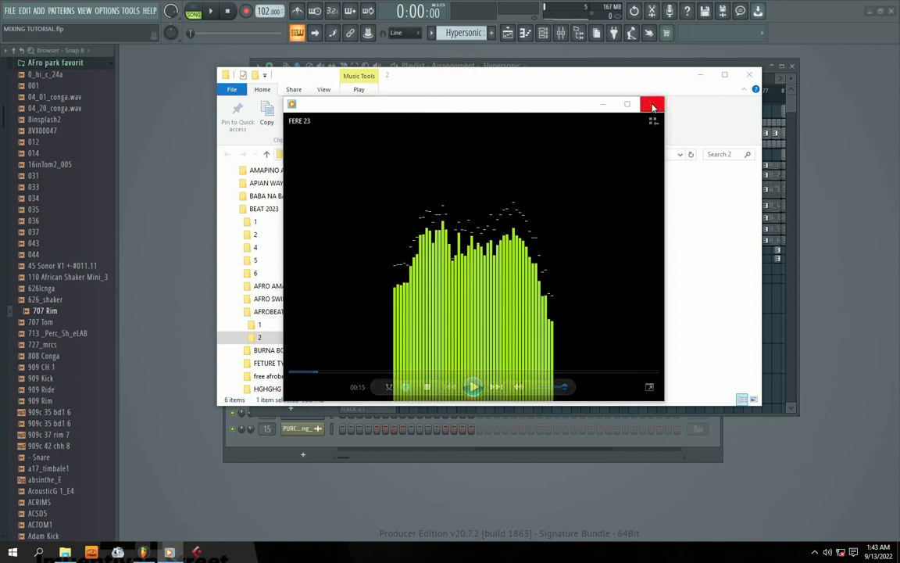
left_click(473, 389)
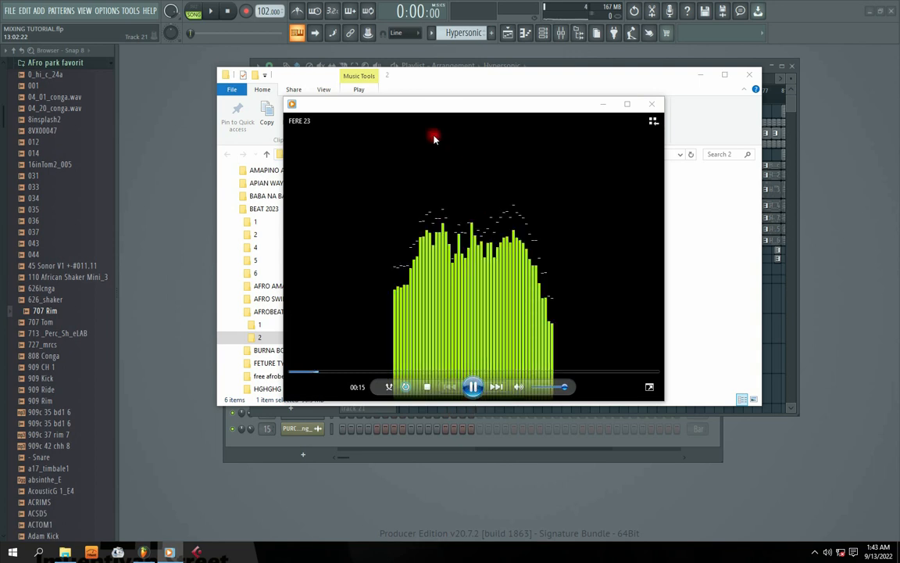
left_click_drag(449, 104, 420, 103)
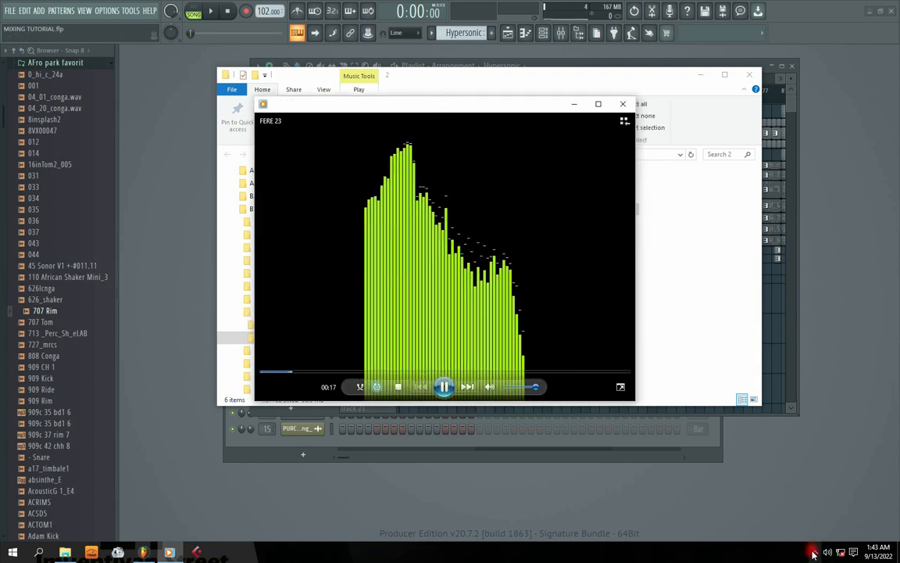